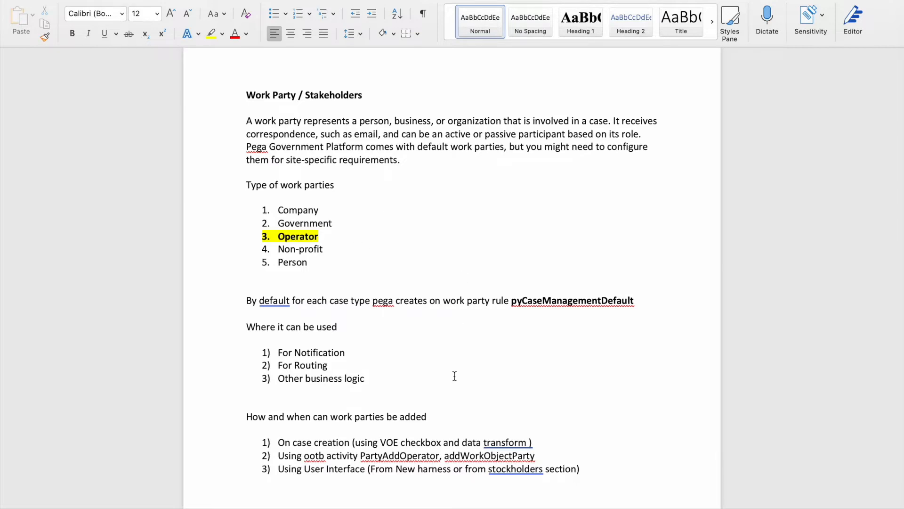
- Bring up the macOS Launchpad over the Word work-party notes
key(F4)
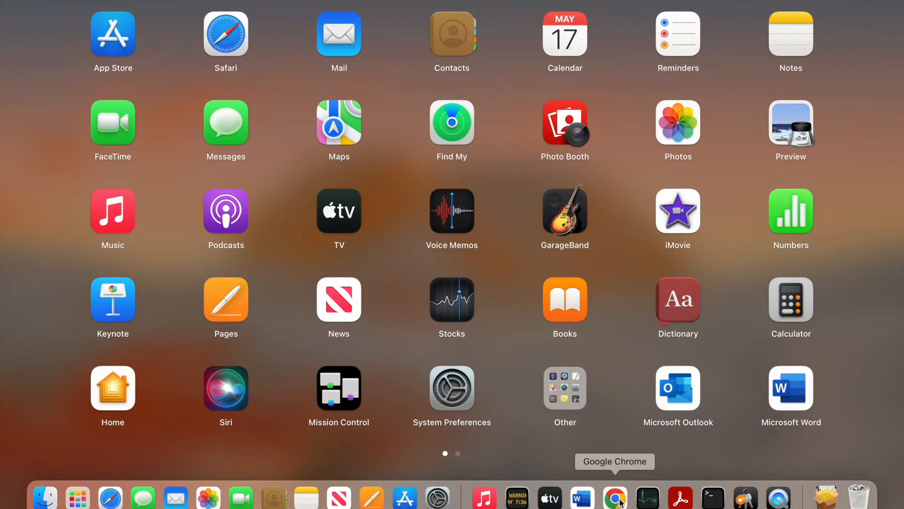
- Switch to Chrome and scroll the Leave App overview down to the Apply Leave case type
click(620, 502)
scroll(236, 303, down, 3)
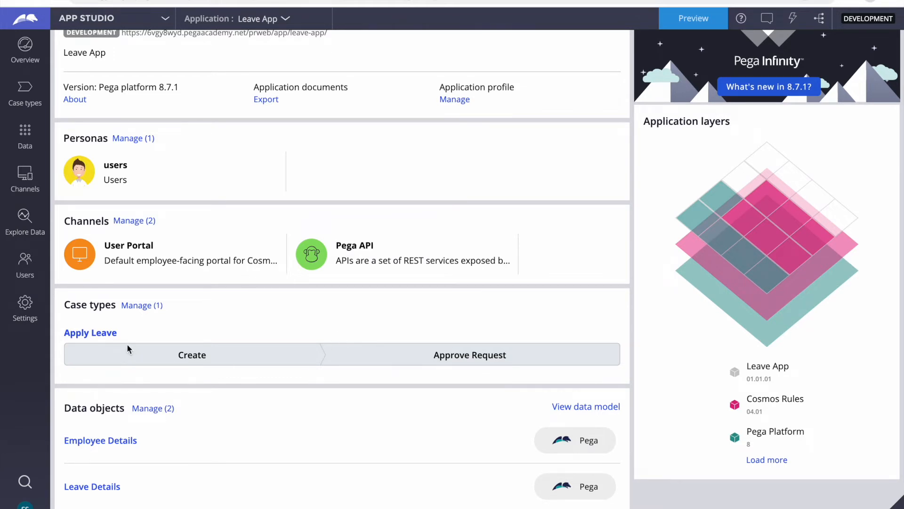
- Open the Apply Leave life cycle and inspect the Enter Employee Details and Enter Leave Details steps
click(81, 335)
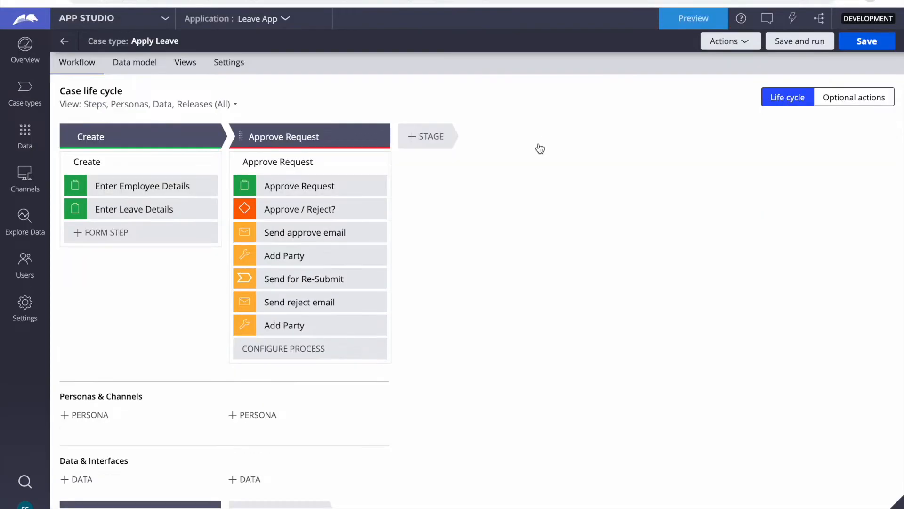
scroll(440, 333, down, 5)
scroll(439, 333, up, 5)
click(172, 184)
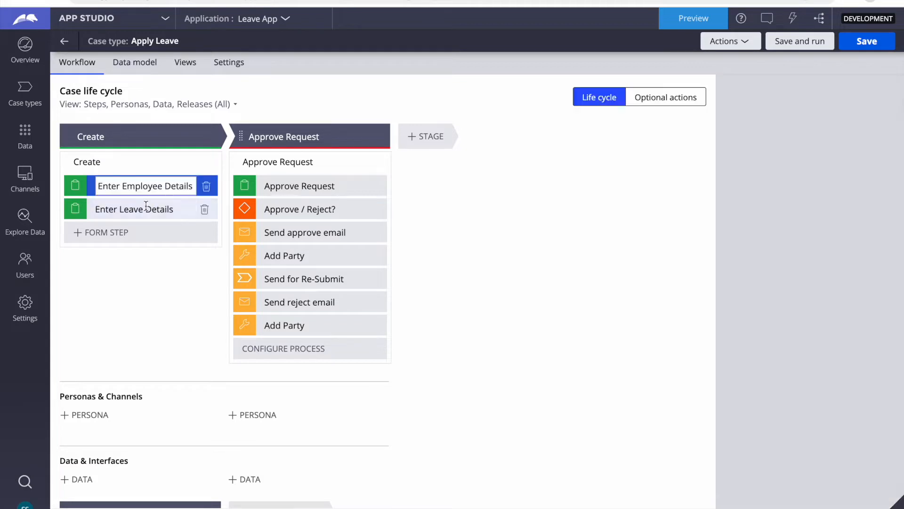
click(111, 209)
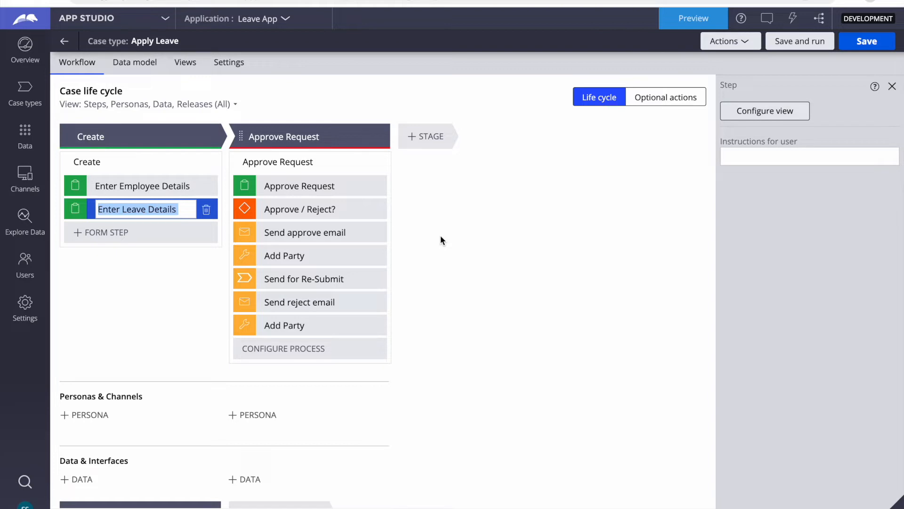
key(F4)
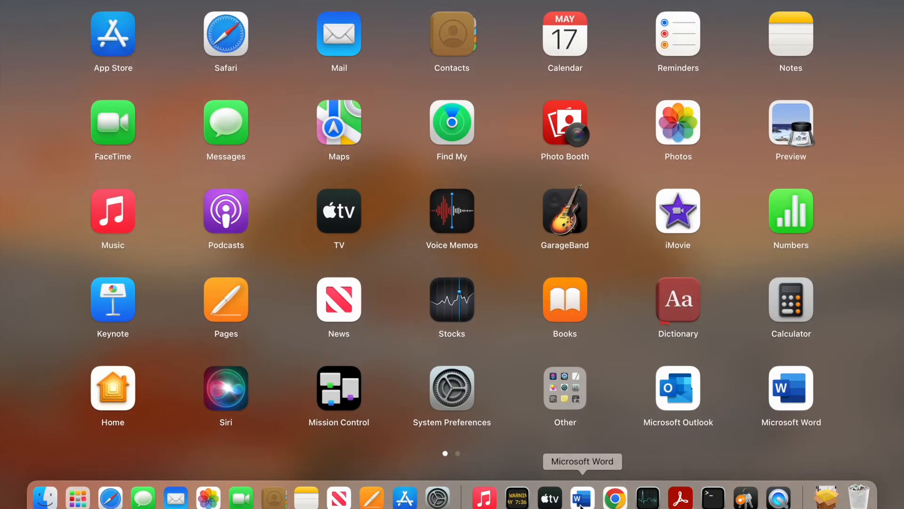
- Return to Word and highlight 'person' and 'business' in the work-party definition
click(582, 499)
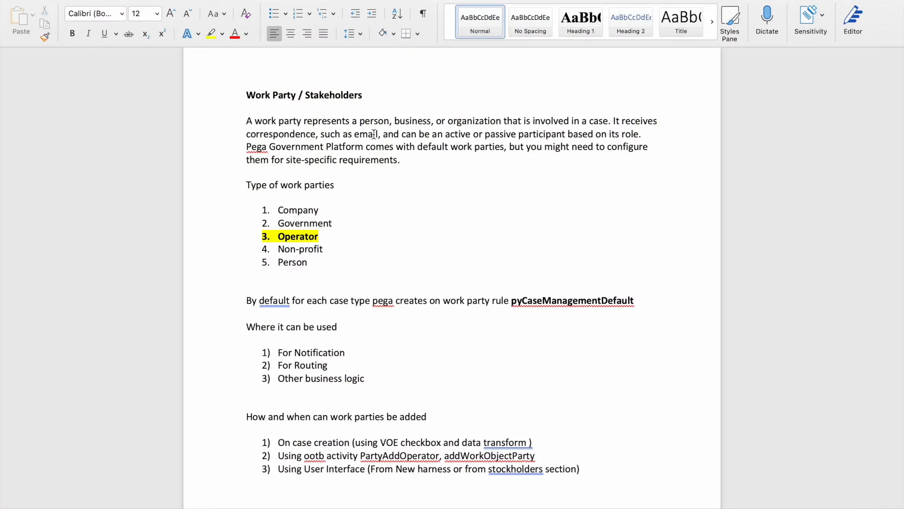
click(371, 121)
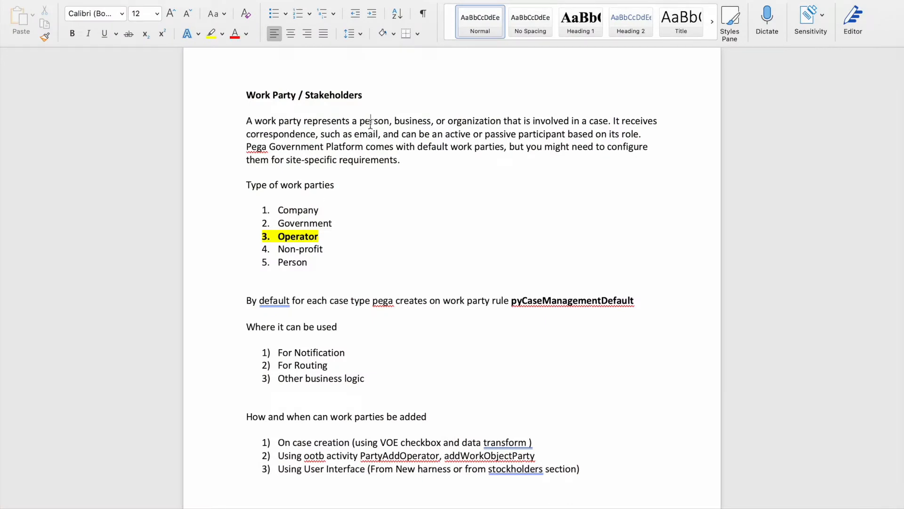
double_click(412, 122)
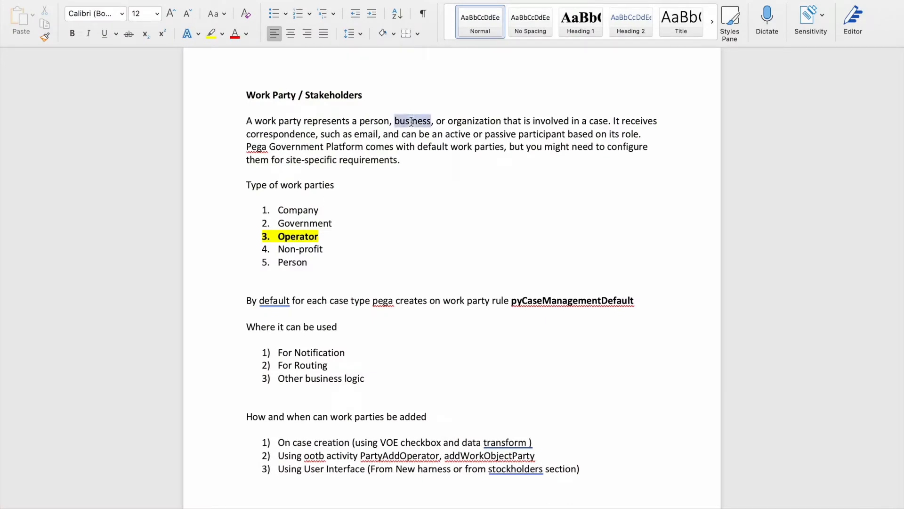
click(610, 122)
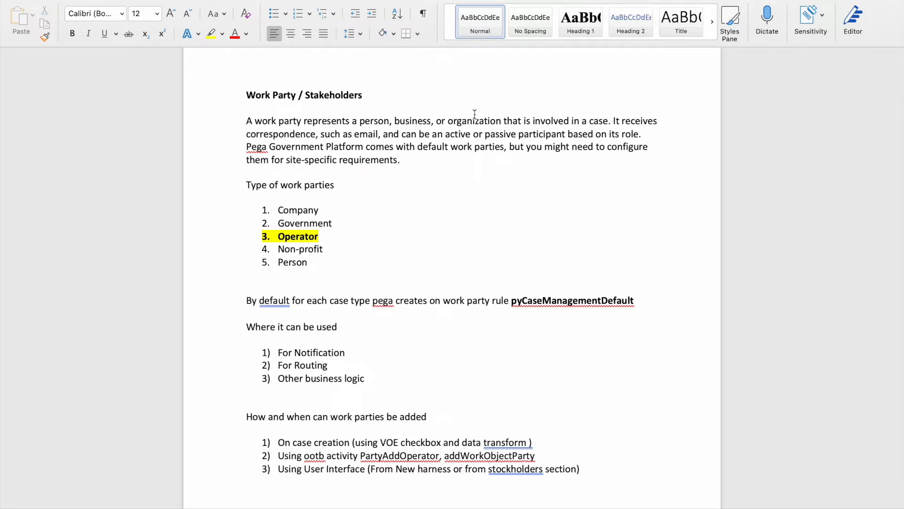
drag(400, 159, 617, 119)
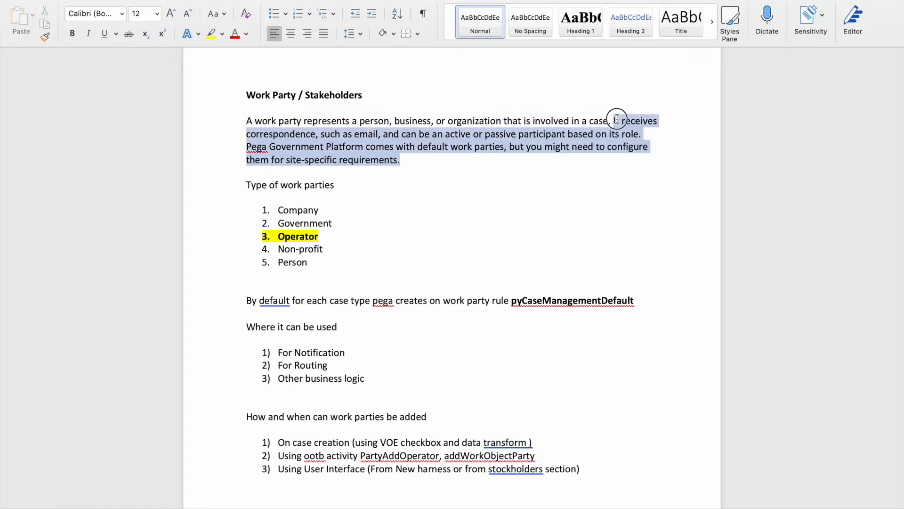
click(515, 196)
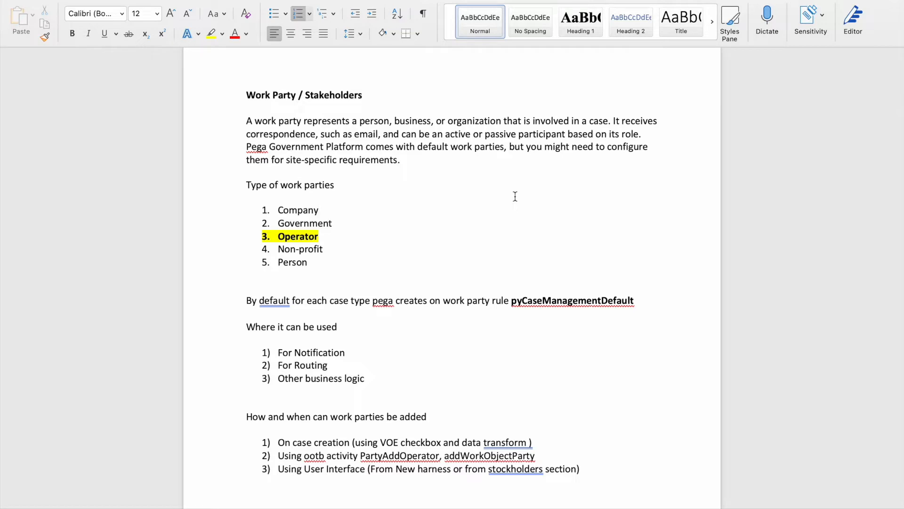
drag(303, 245, 236, 190)
click(353, 228)
drag(311, 262, 280, 217)
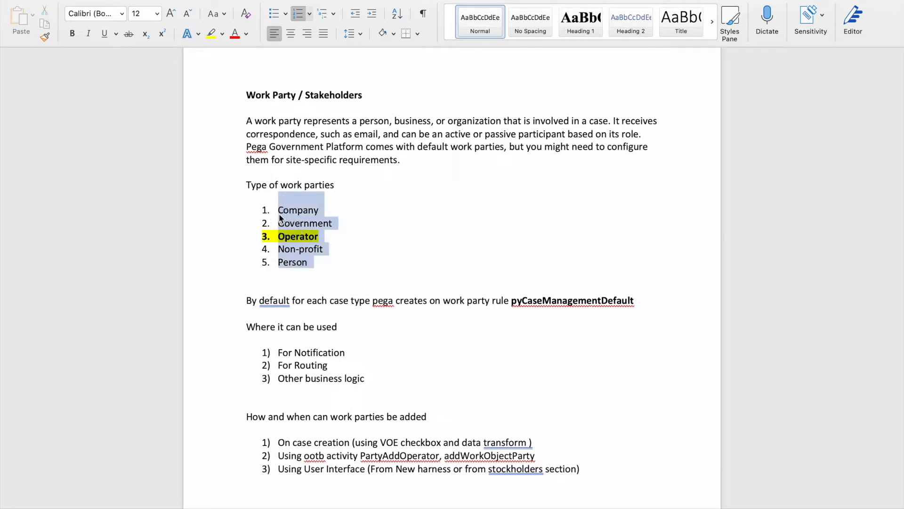
click(294, 239)
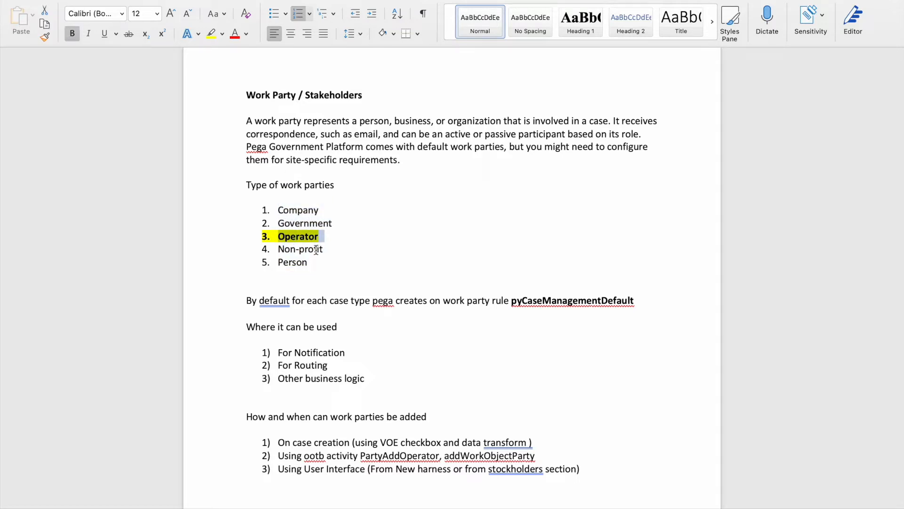
double_click(315, 249)
double_click(298, 262)
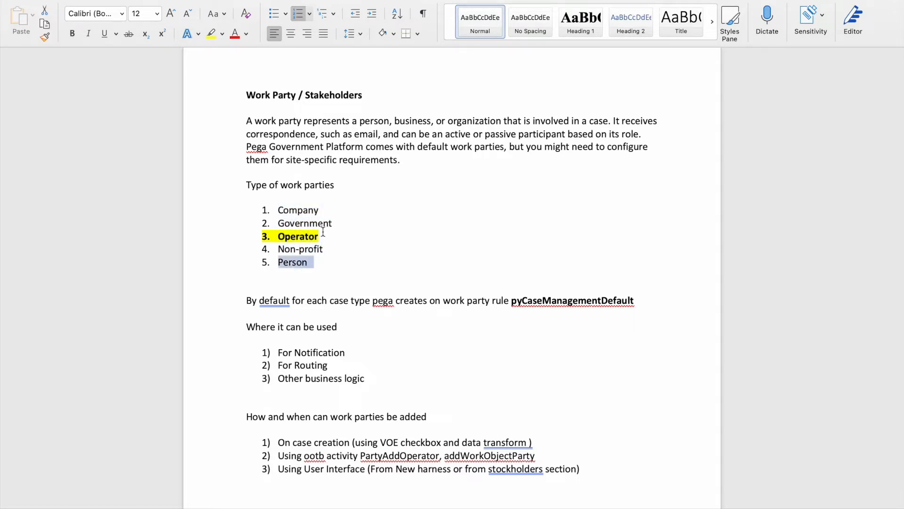
click(311, 224)
triple_click(311, 224)
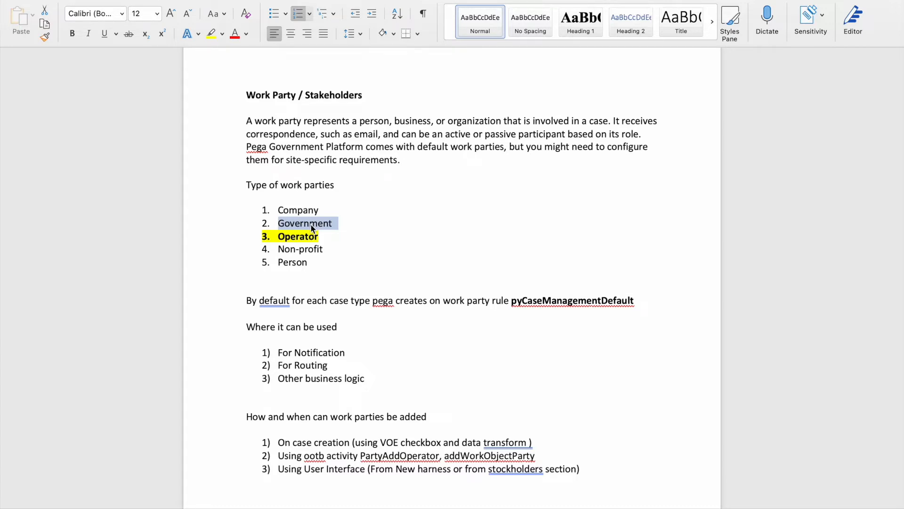
drag(313, 262, 246, 223)
click(350, 261)
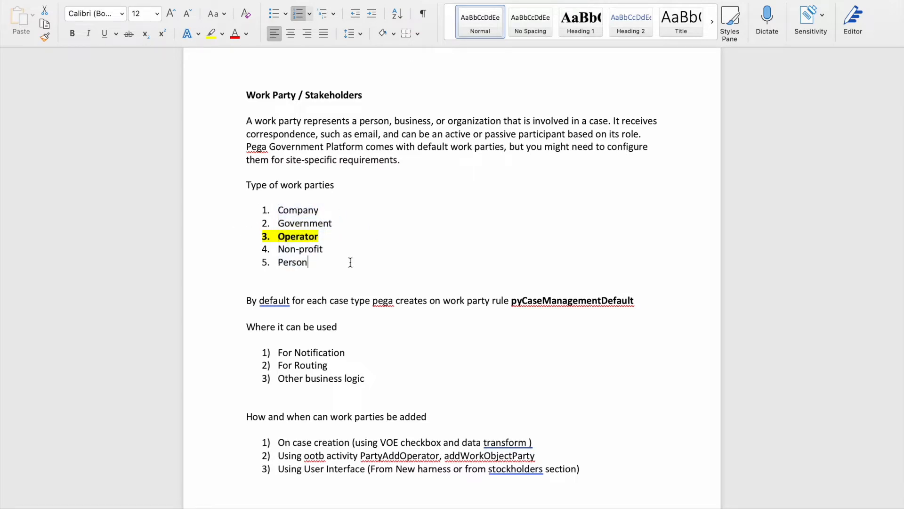
drag(310, 262, 267, 208)
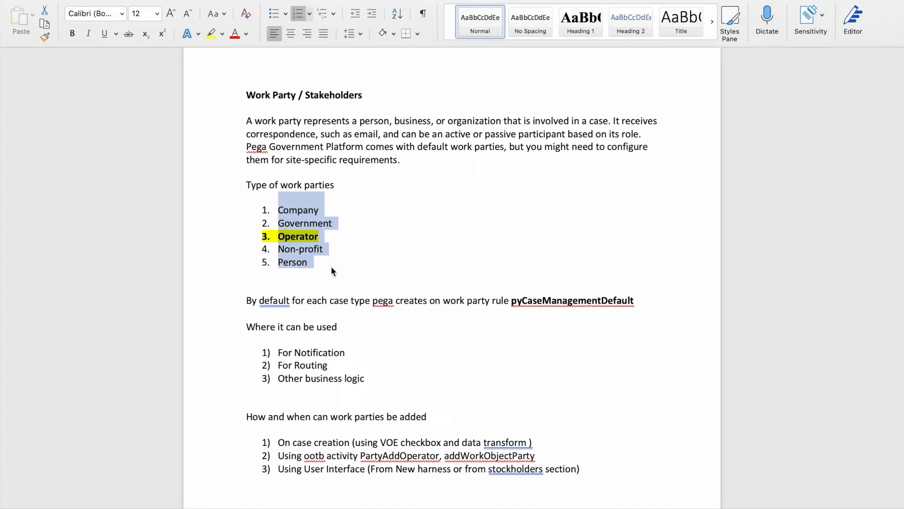
click(549, 300)
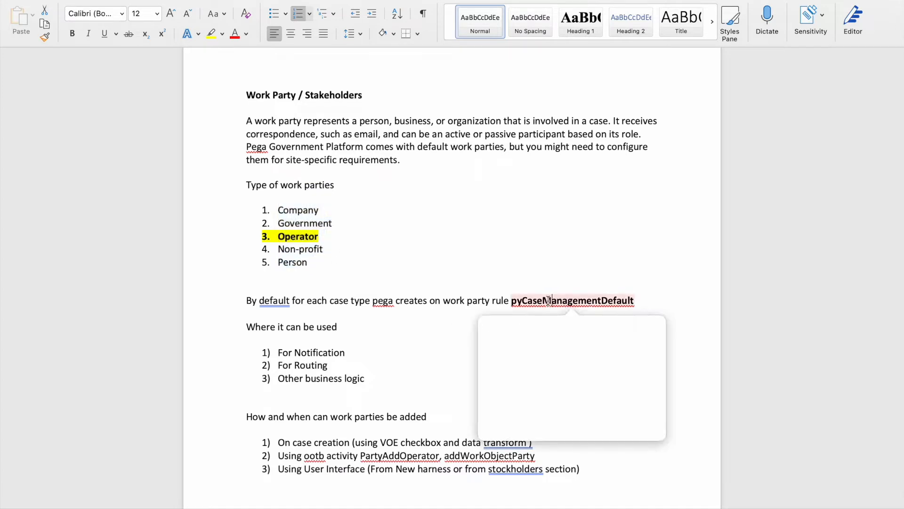
double_click(549, 300)
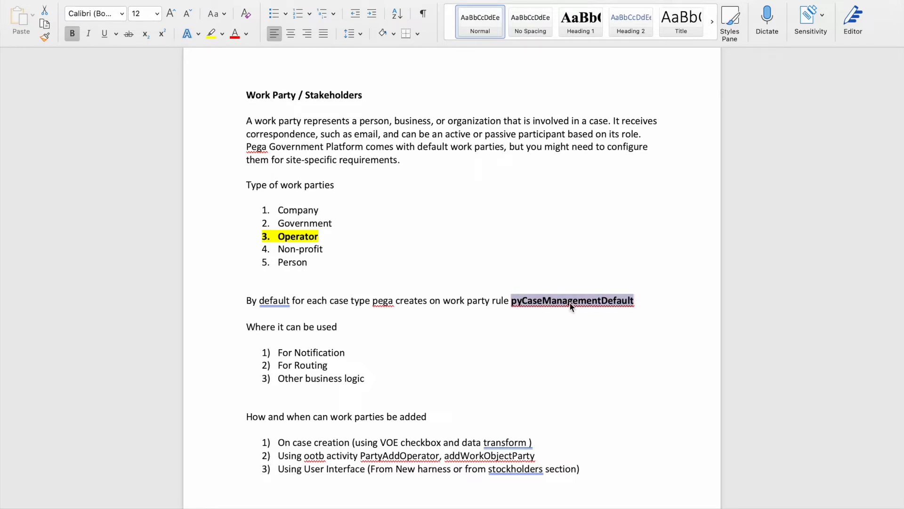
click(463, 244)
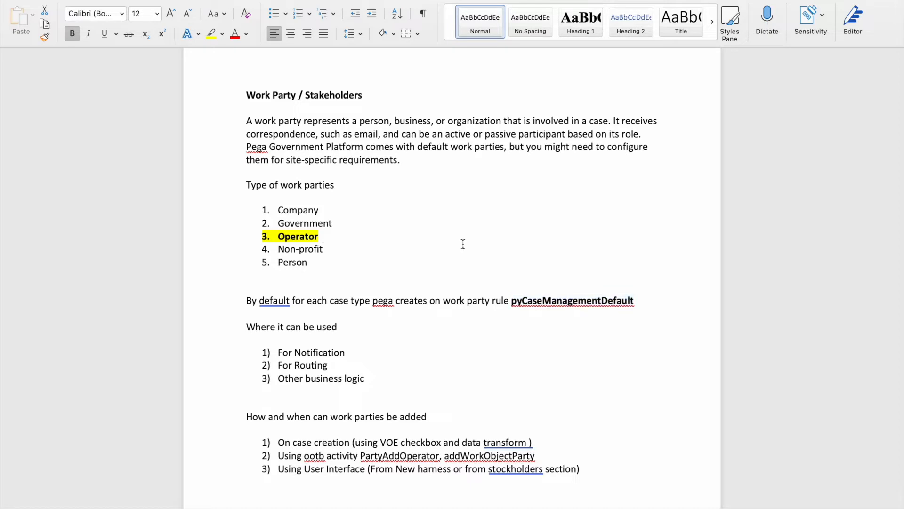
drag(365, 378, 248, 329)
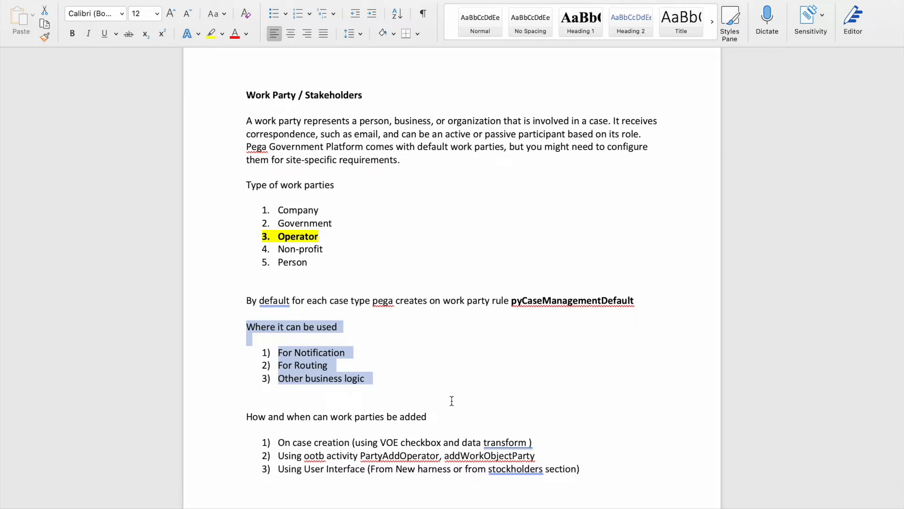
click(451, 401)
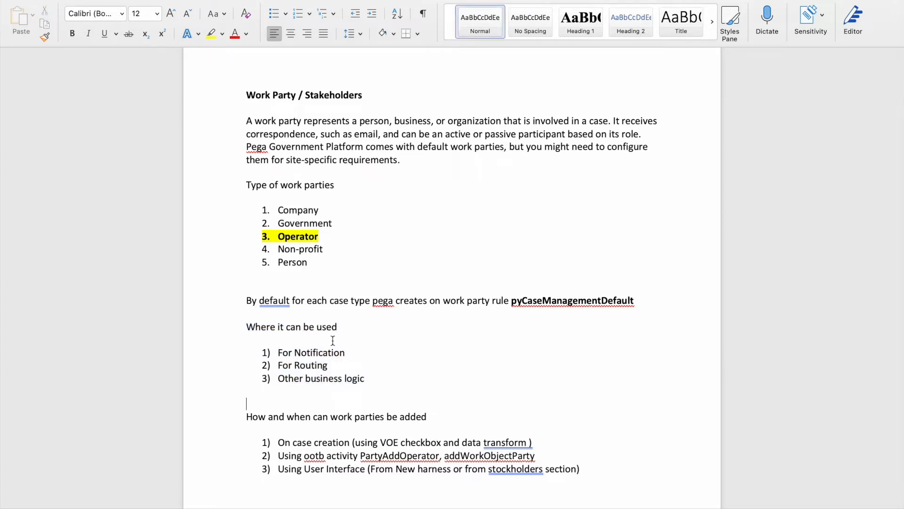
drag(347, 353, 278, 353)
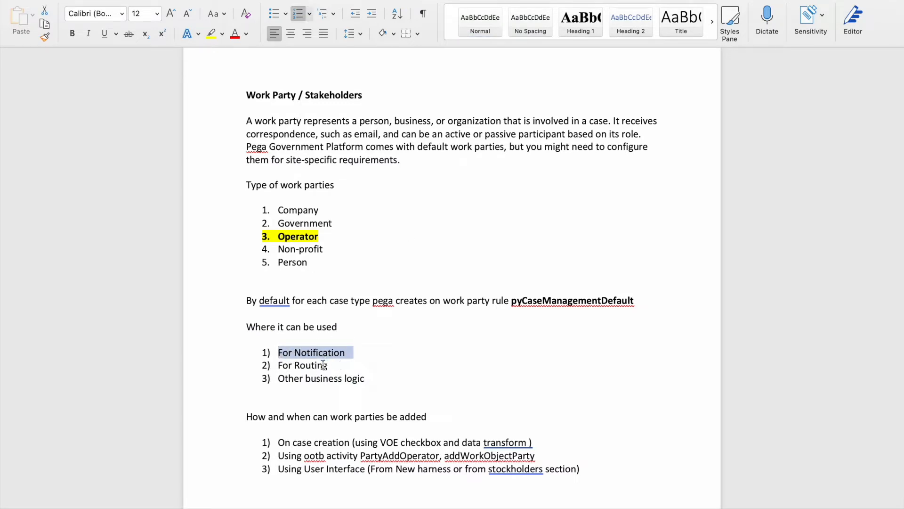
drag(335, 365, 280, 369)
drag(369, 378, 275, 382)
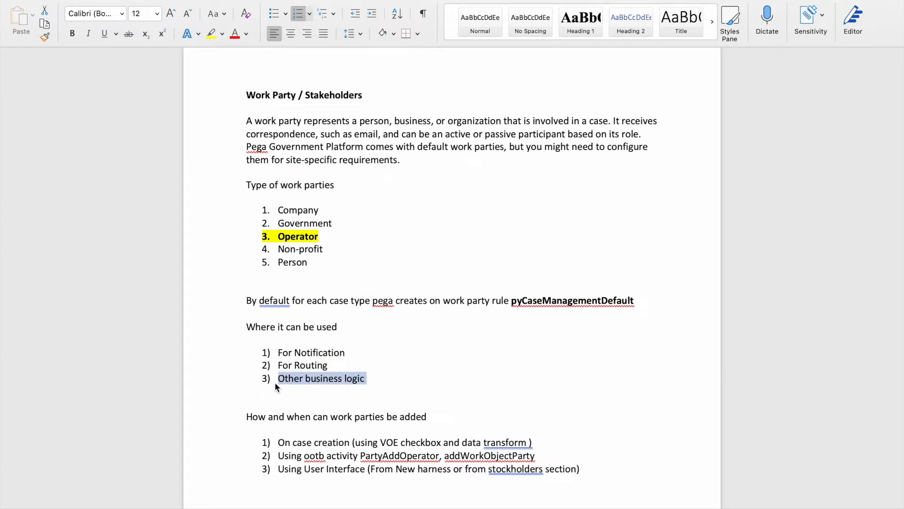
click(513, 337)
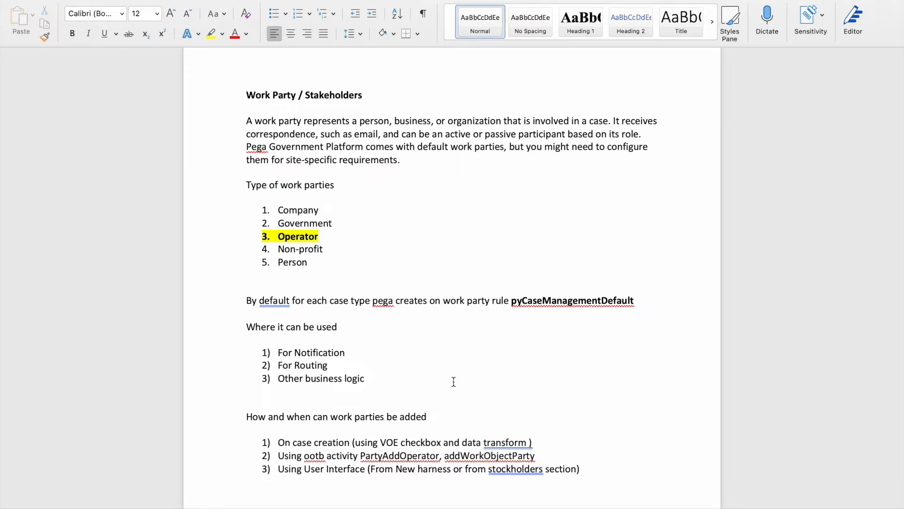
scroll(368, 451, down, 4)
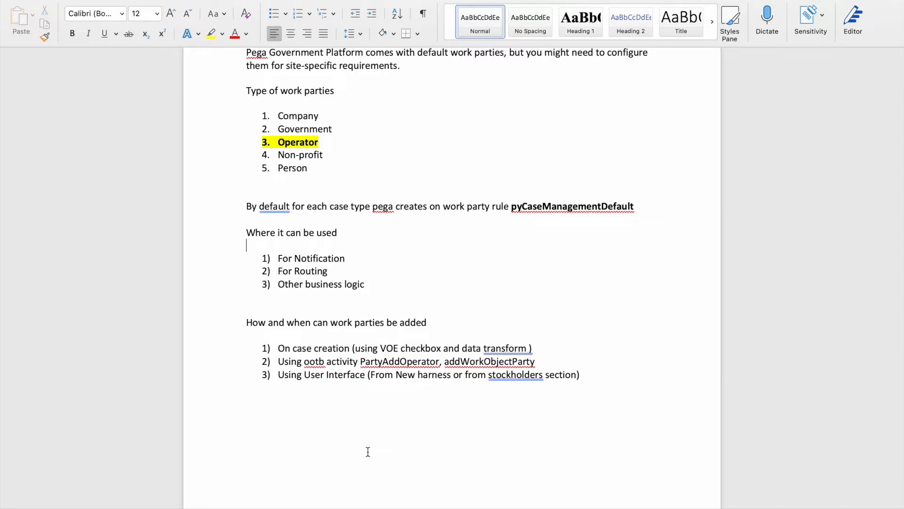
double_click(594, 210)
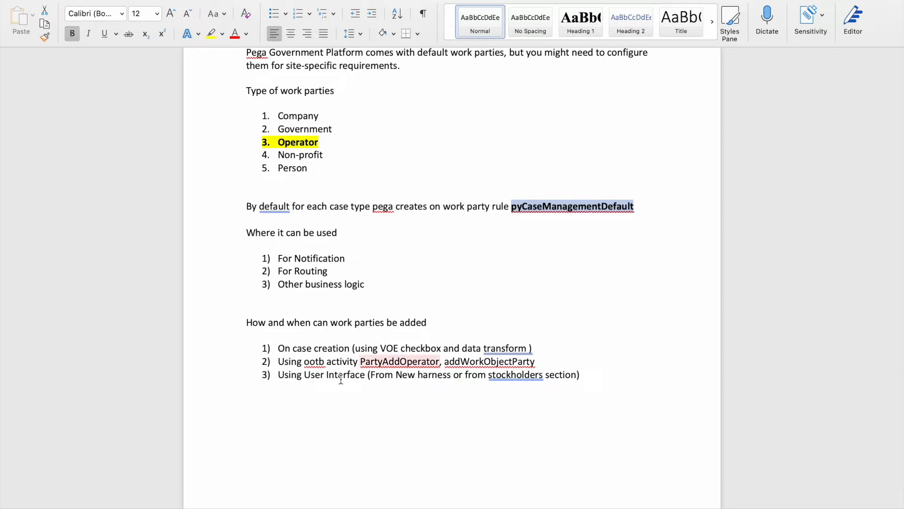
triple_click(336, 349)
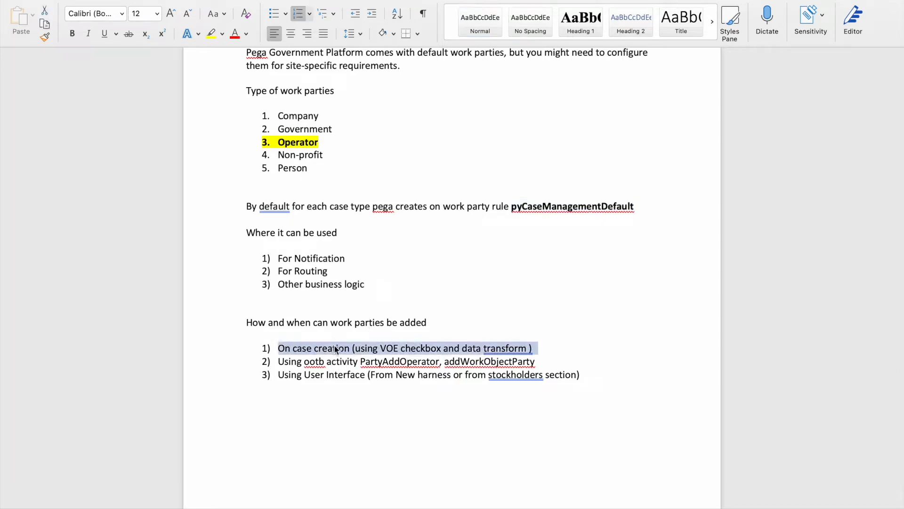
double_click(299, 360)
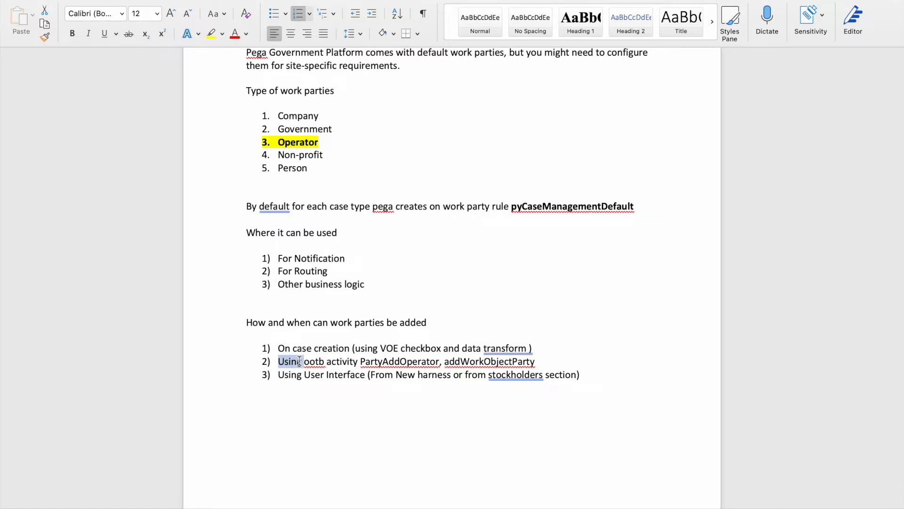
triple_click(330, 362)
click(320, 374)
triple_click(319, 373)
click(408, 425)
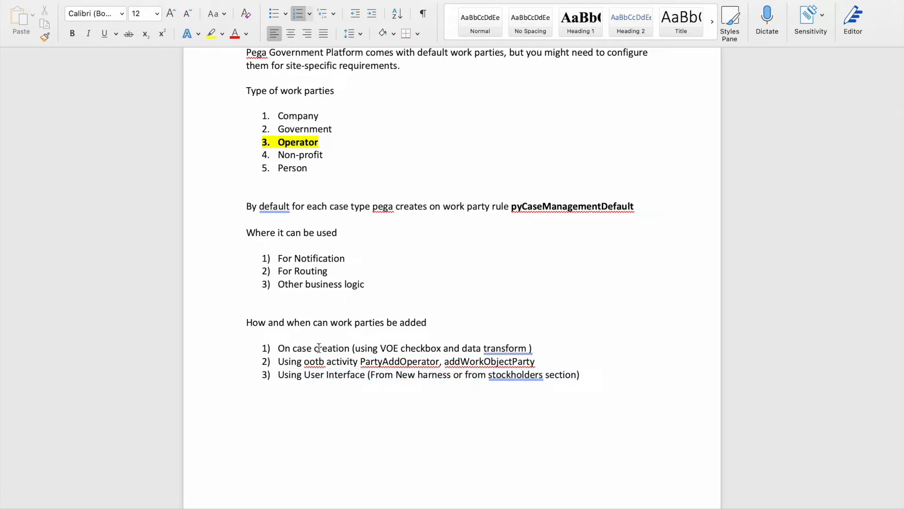
double_click(292, 373)
double_click(294, 376)
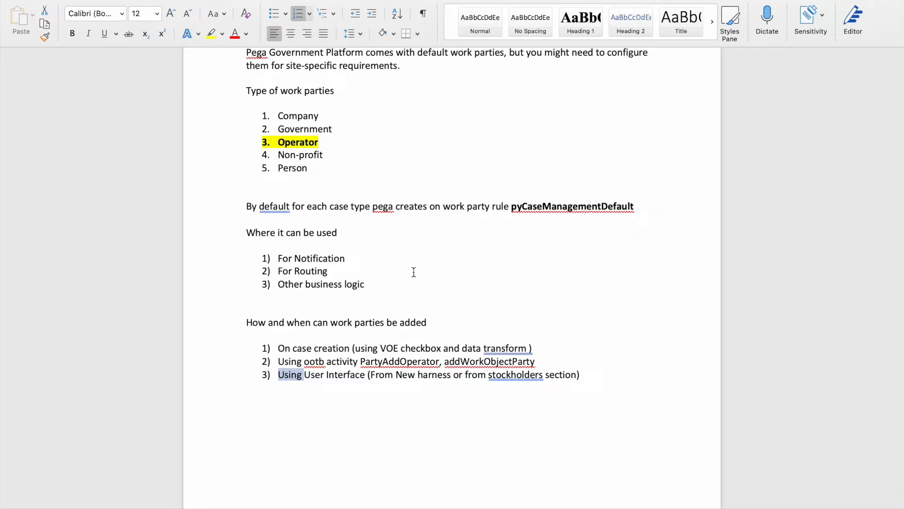
double_click(565, 207)
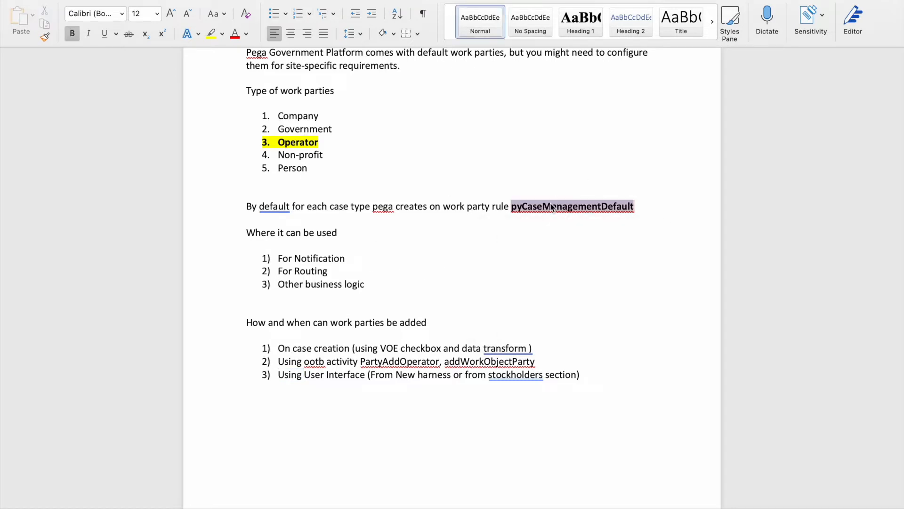
click(408, 270)
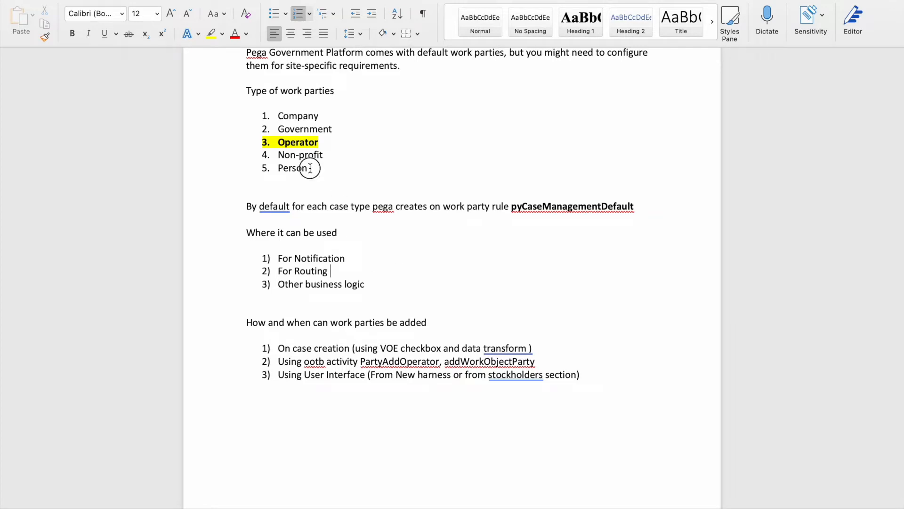
drag(313, 167, 281, 116)
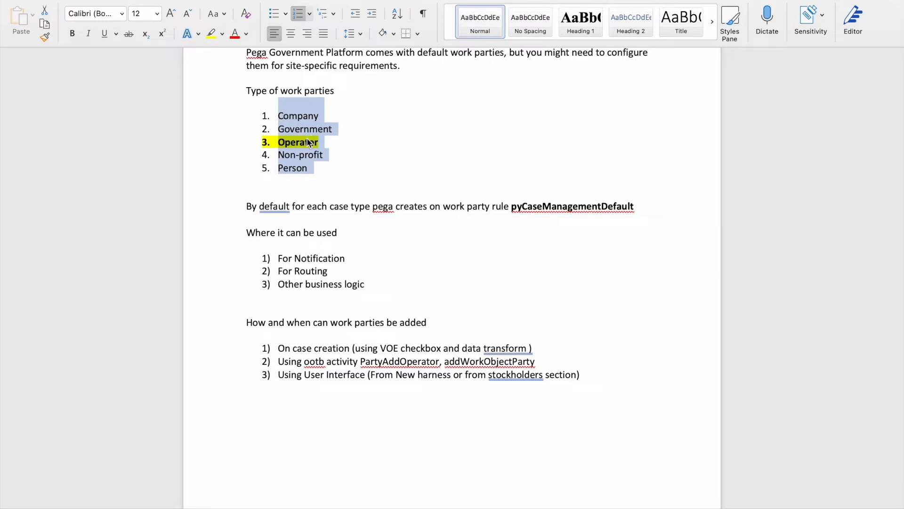
click(304, 140)
double_click(304, 140)
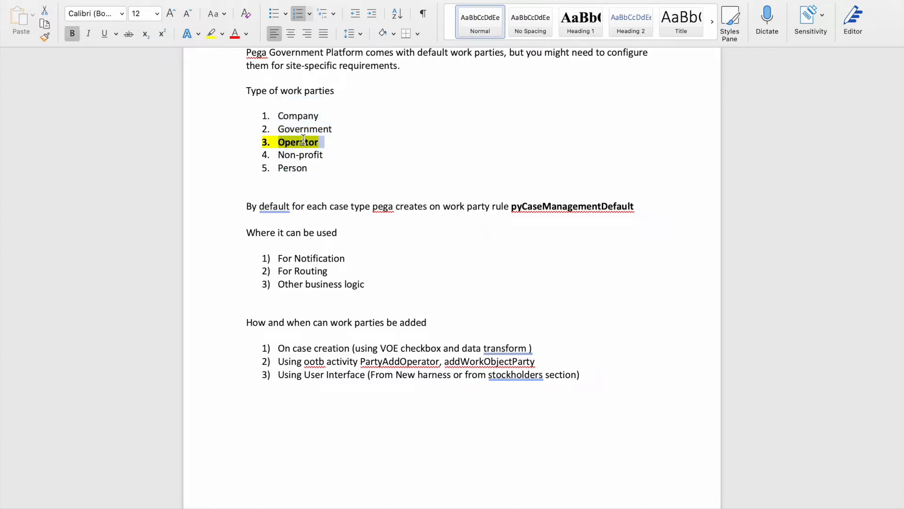
click(393, 167)
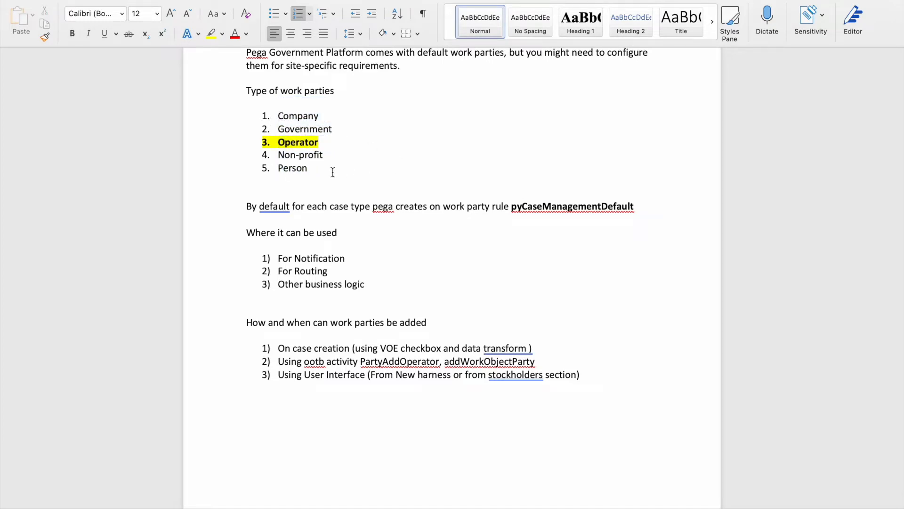
double_click(302, 143)
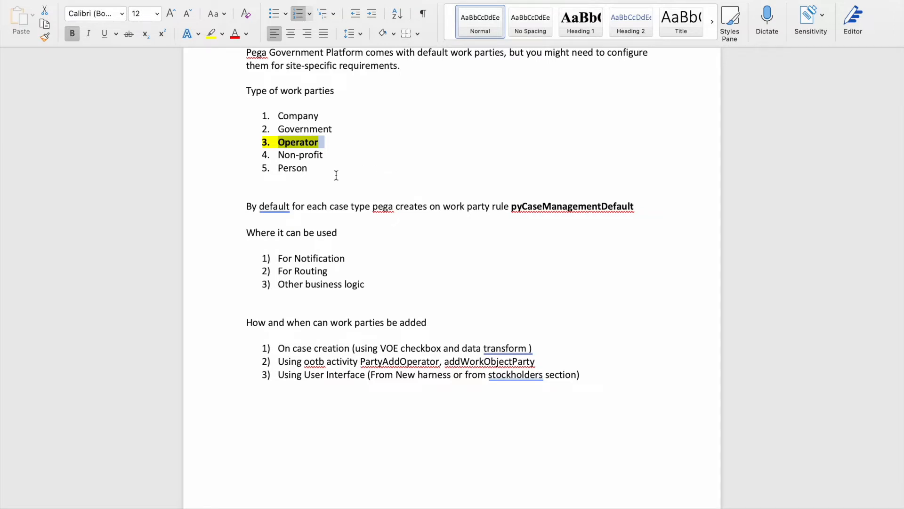
drag(312, 168, 262, 106)
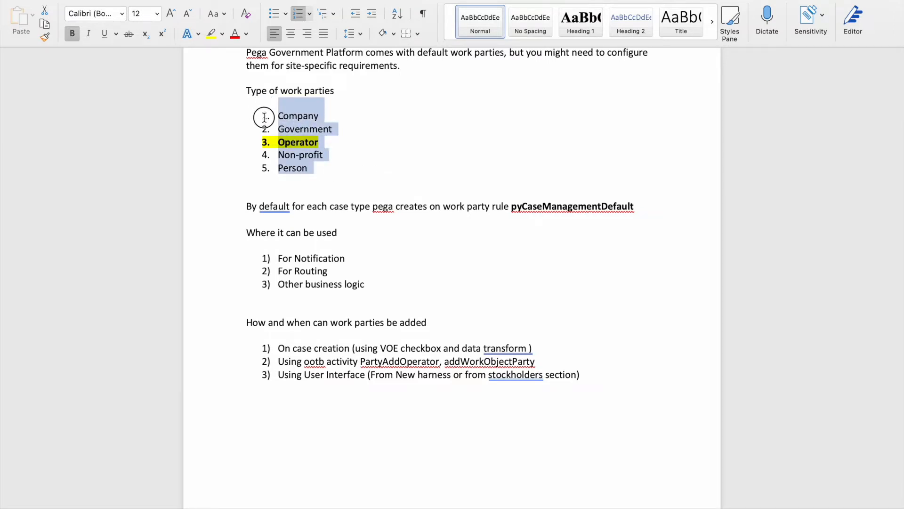
click(388, 153)
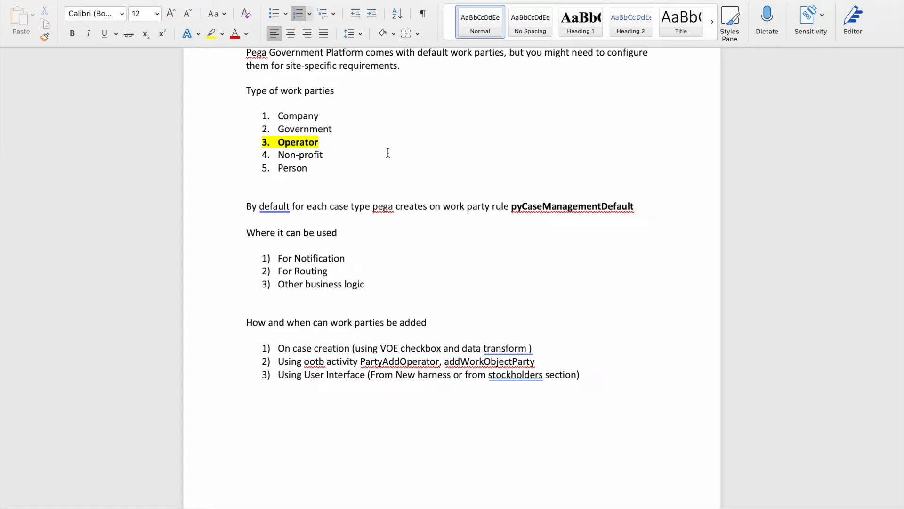
- Switch back to Chrome and open the Apply Leave case type's Participants settings
key(F4)
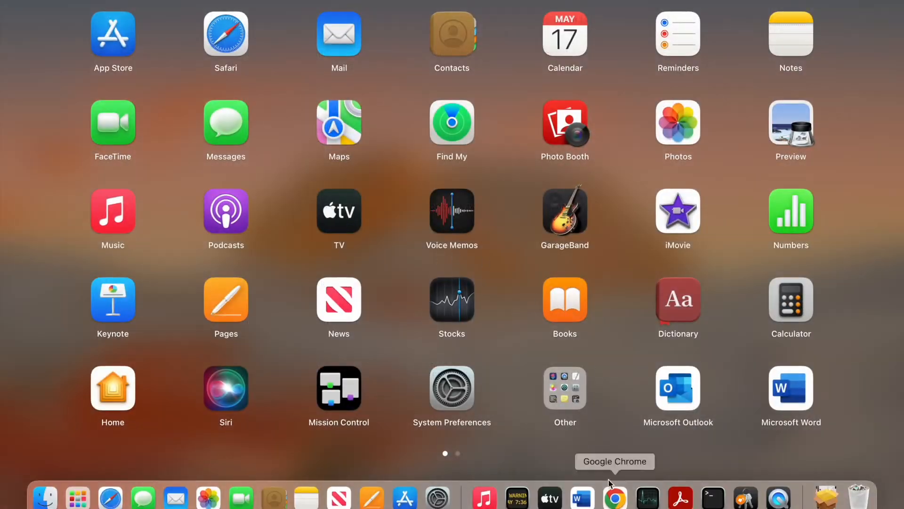
click(619, 502)
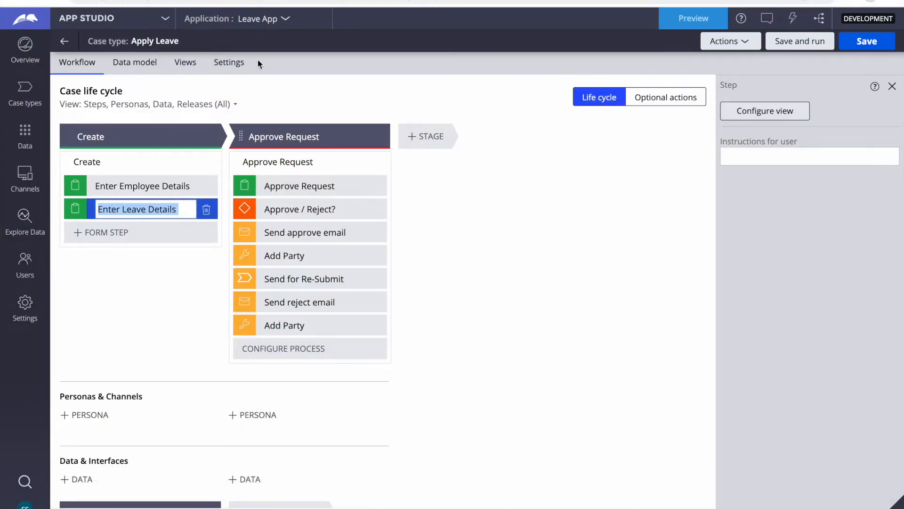
click(233, 68)
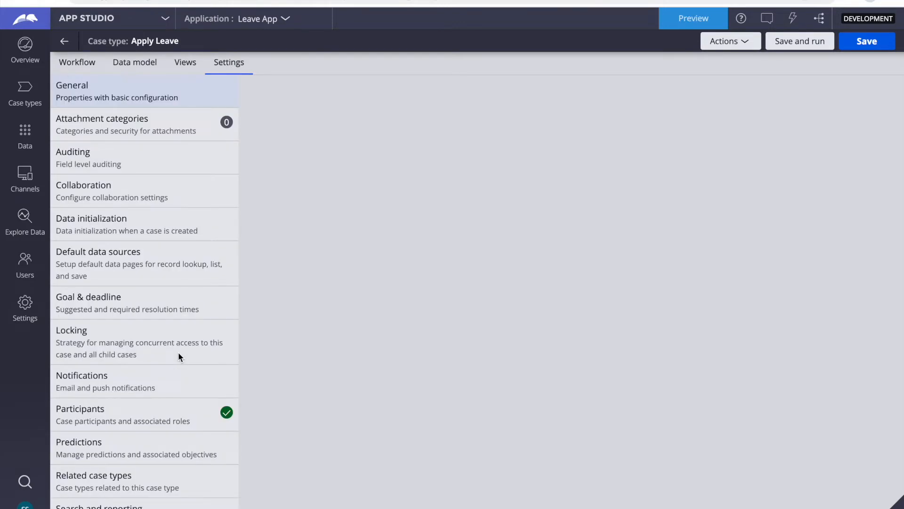
scroll(139, 267, down, 2)
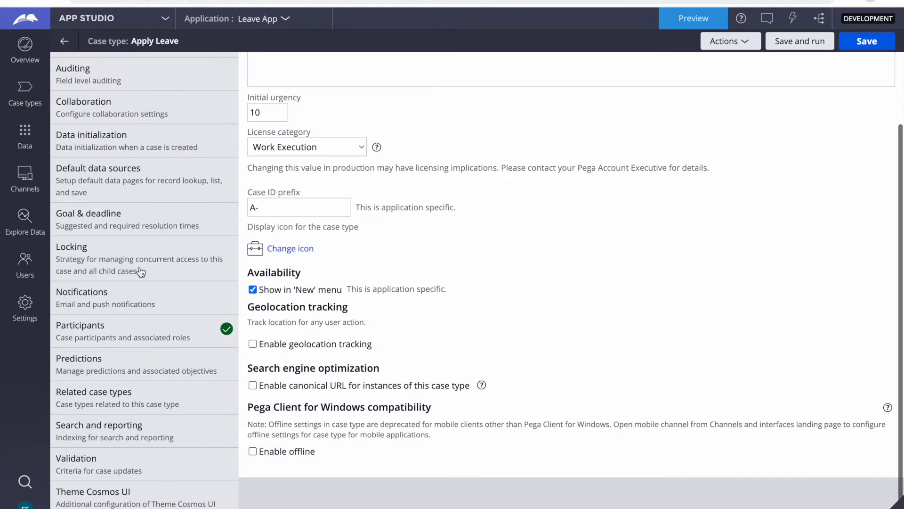
click(85, 340)
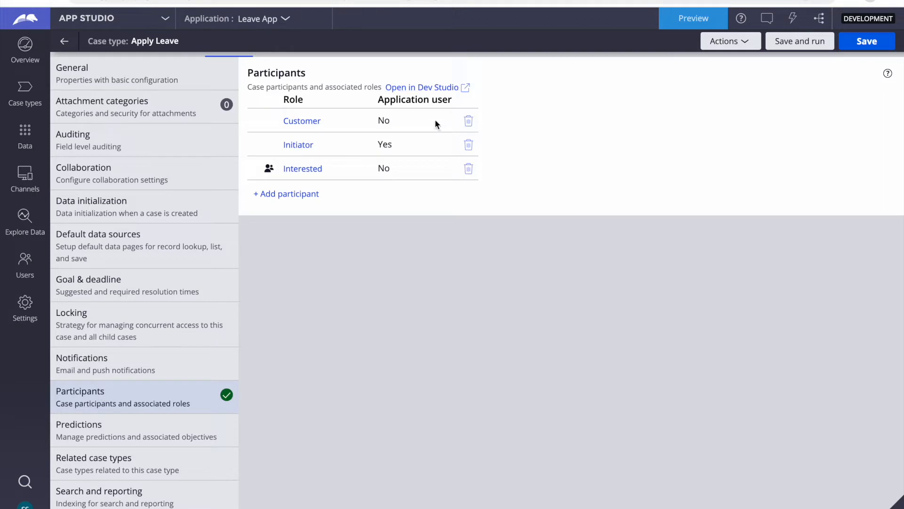
- Point out the application-user values: Customer No, Initiator Yes, Interested No
double_click(384, 143)
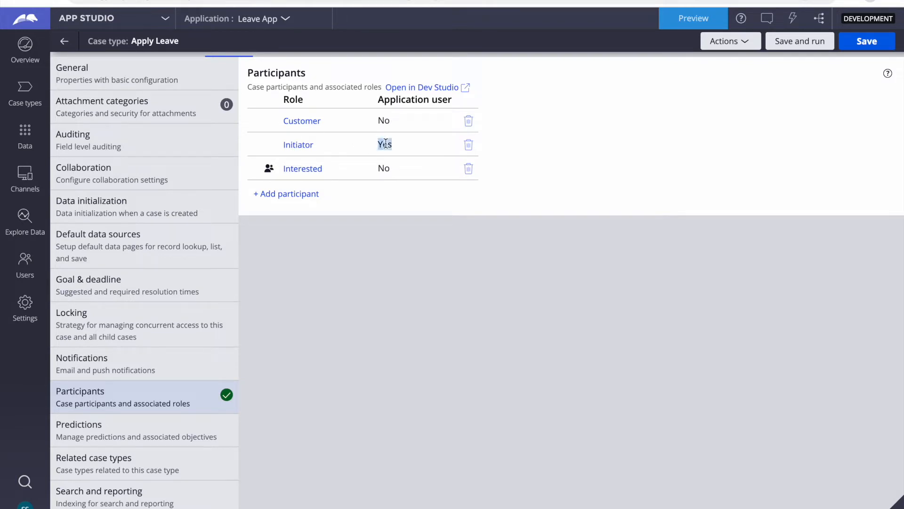
double_click(386, 121)
double_click(383, 144)
double_click(383, 168)
click(292, 144)
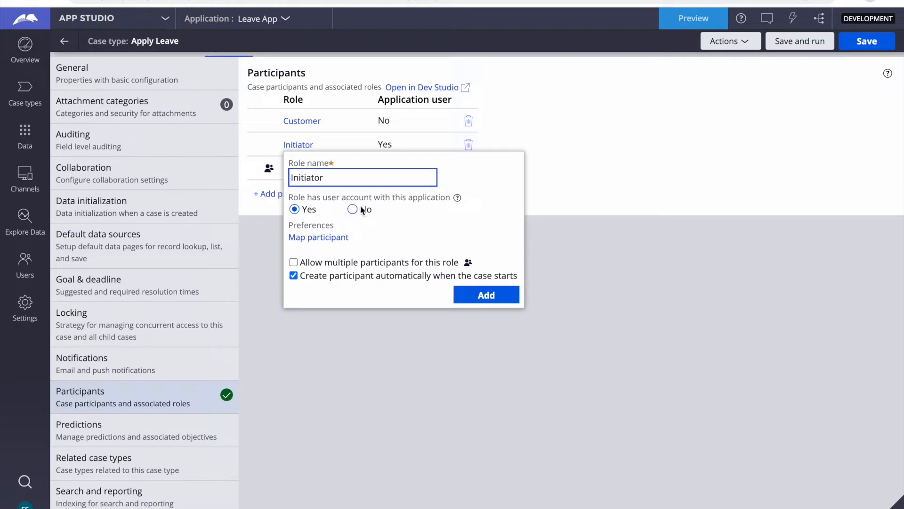
double_click(339, 177)
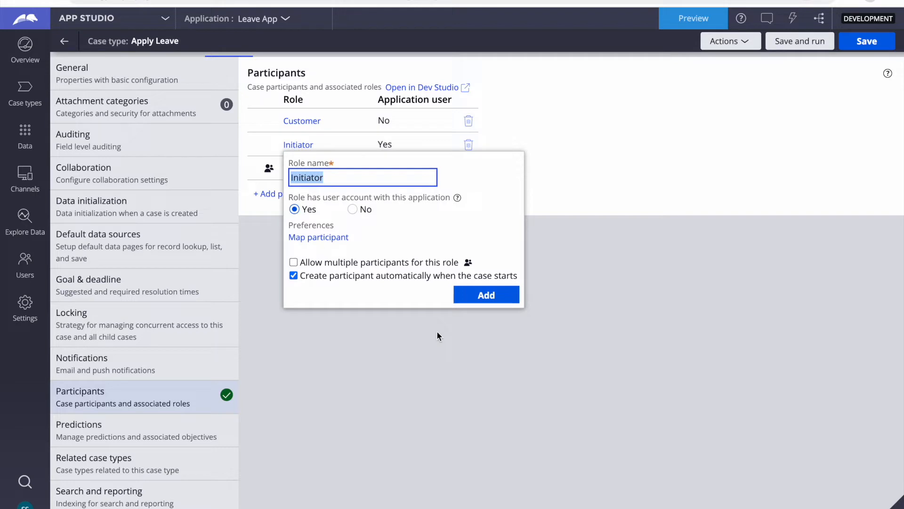
click(388, 324)
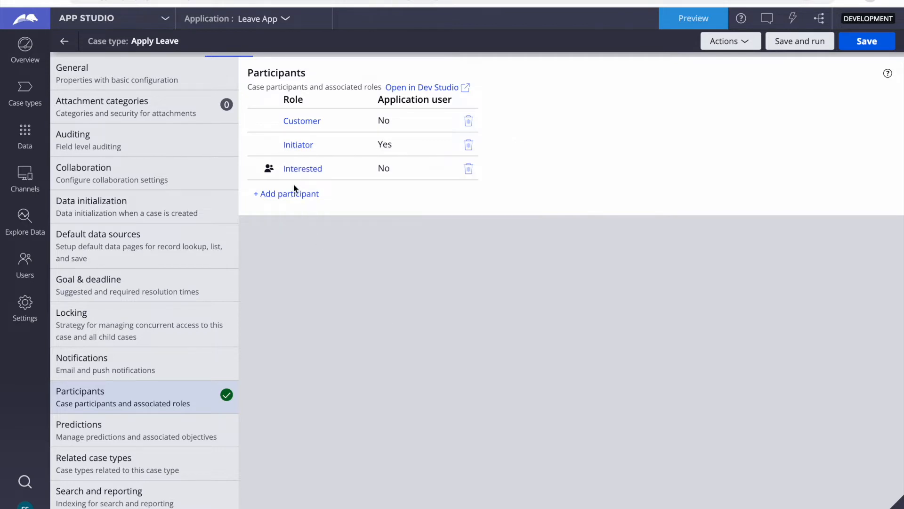
- Add an Owner participant created automatically and mapped to the current user
click(285, 194)
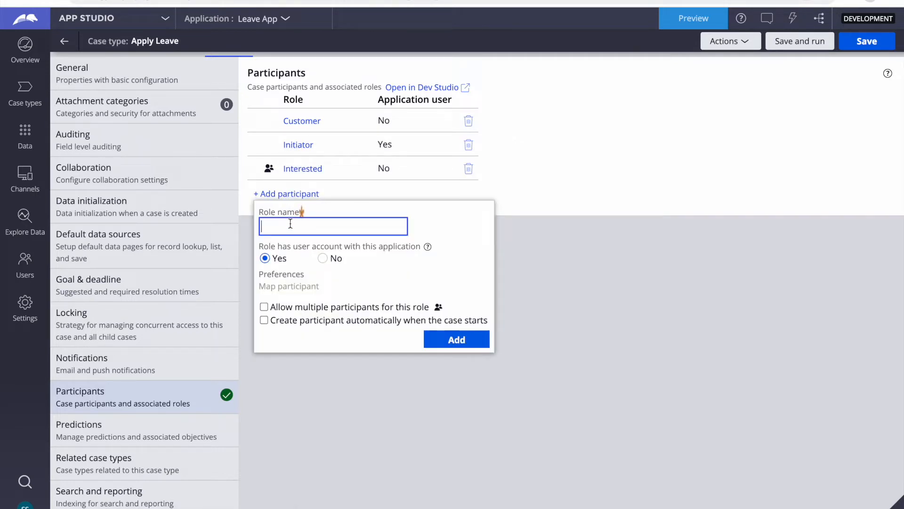
text(Owner)
click(264, 320)
click(265, 324)
click(294, 290)
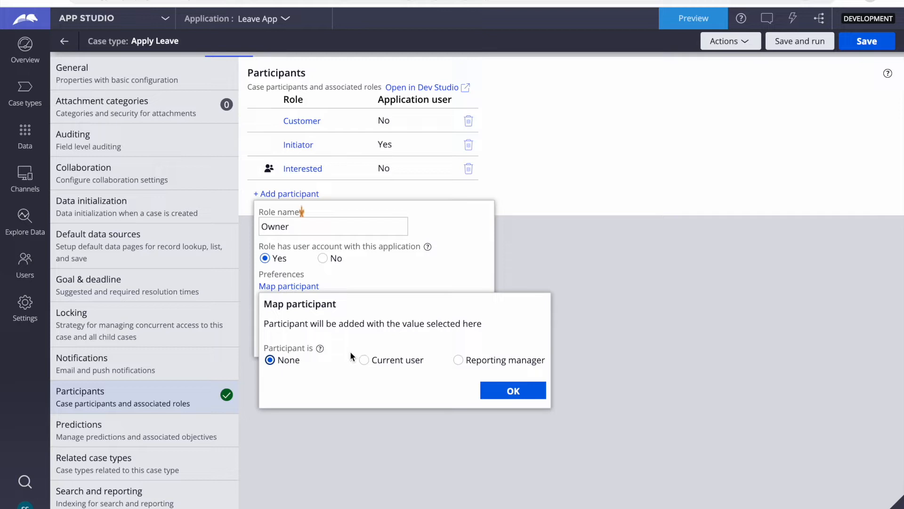
click(365, 361)
click(522, 390)
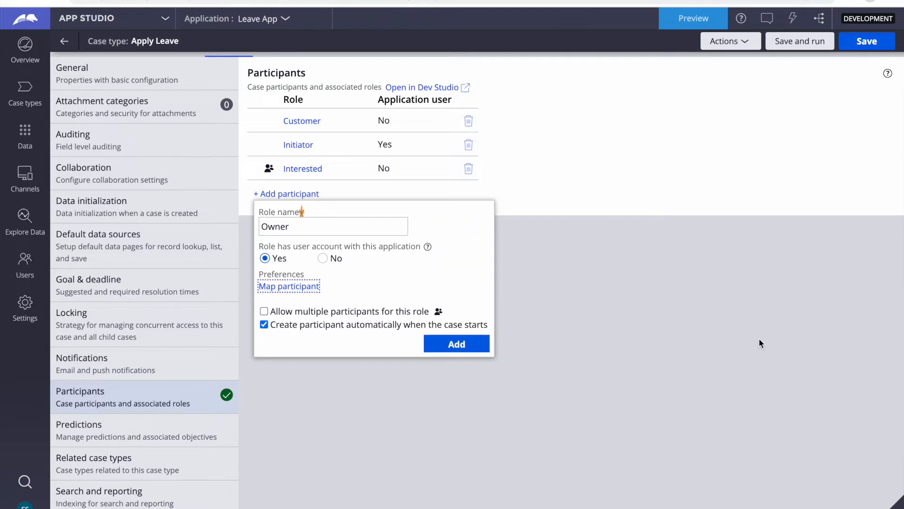
click(456, 345)
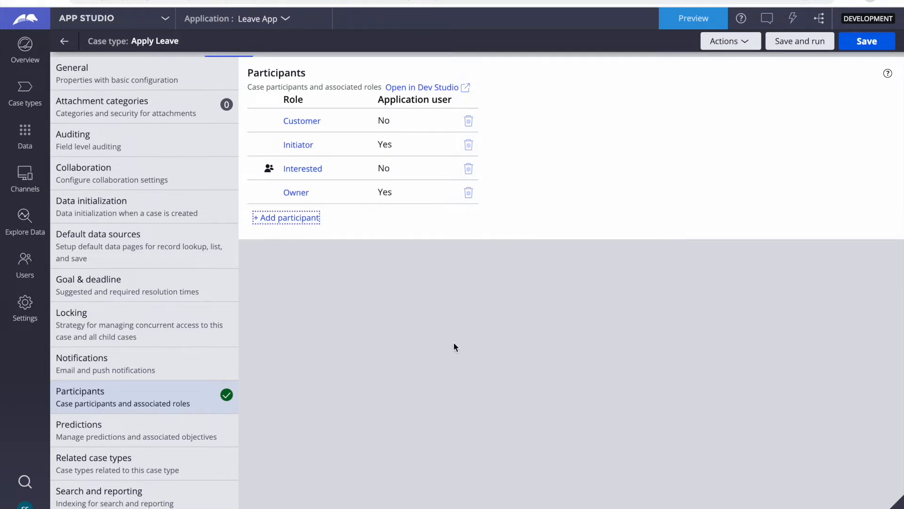
- Save the case type, view pyCaseManagementDefault in Dev Studio, and return to the Apply Leave tab
click(866, 42)
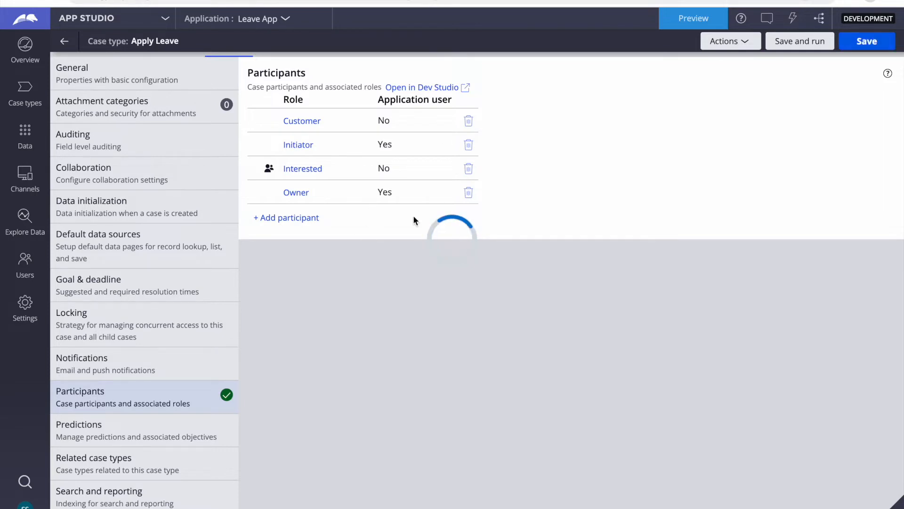
click(427, 88)
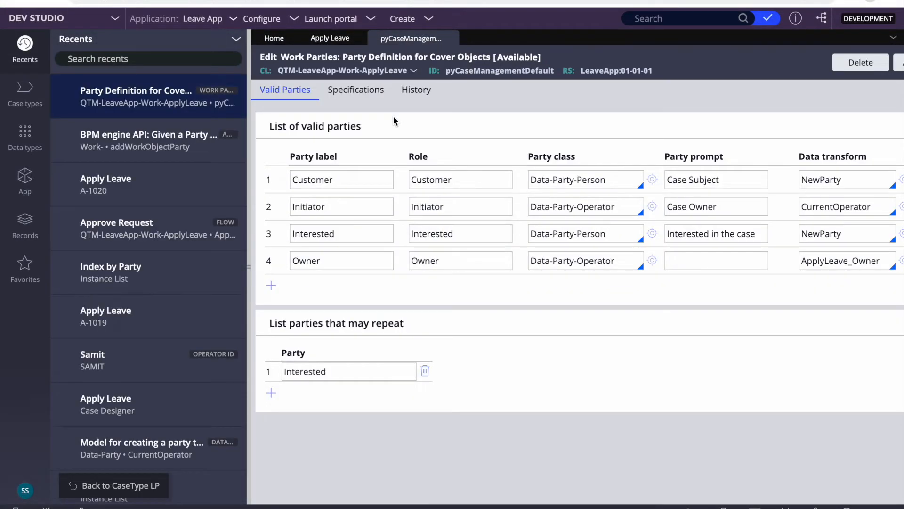
click(328, 40)
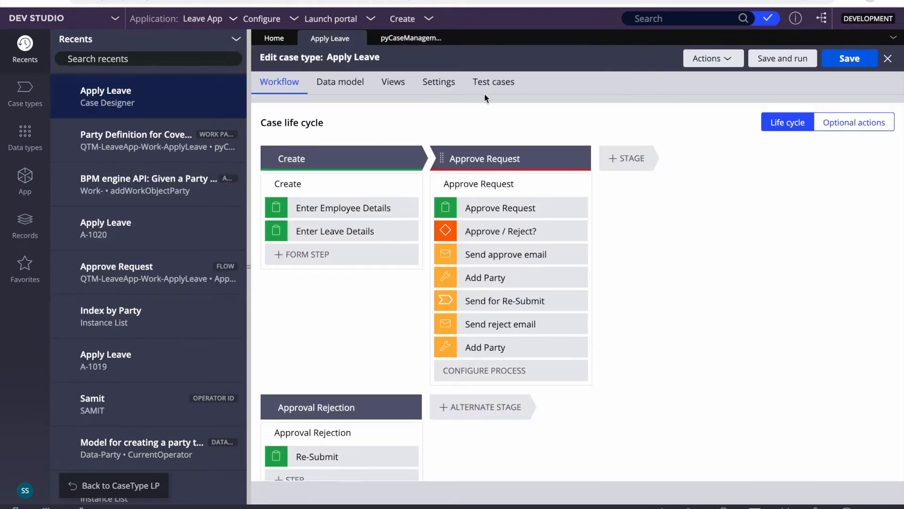
- Refresh the Apply Leave case type in Dev Studio and list its Participants, now including Owner
click(439, 83)
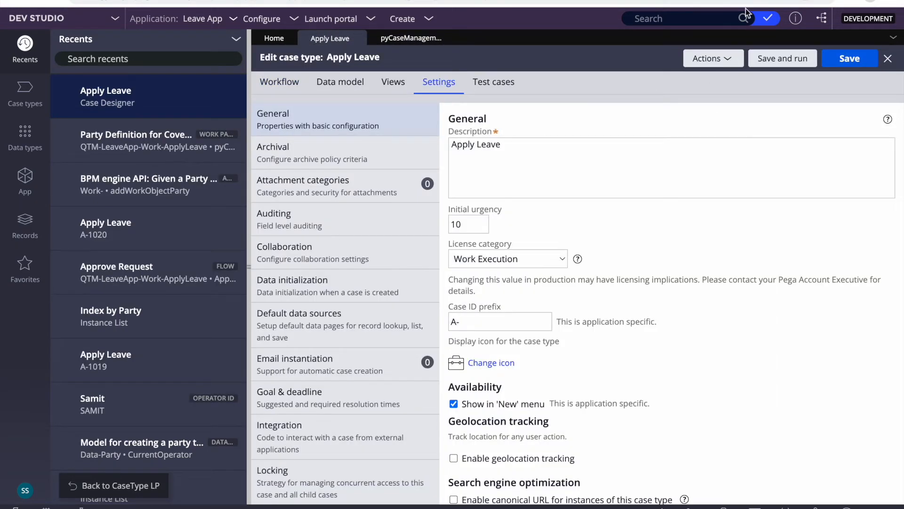
click(713, 58)
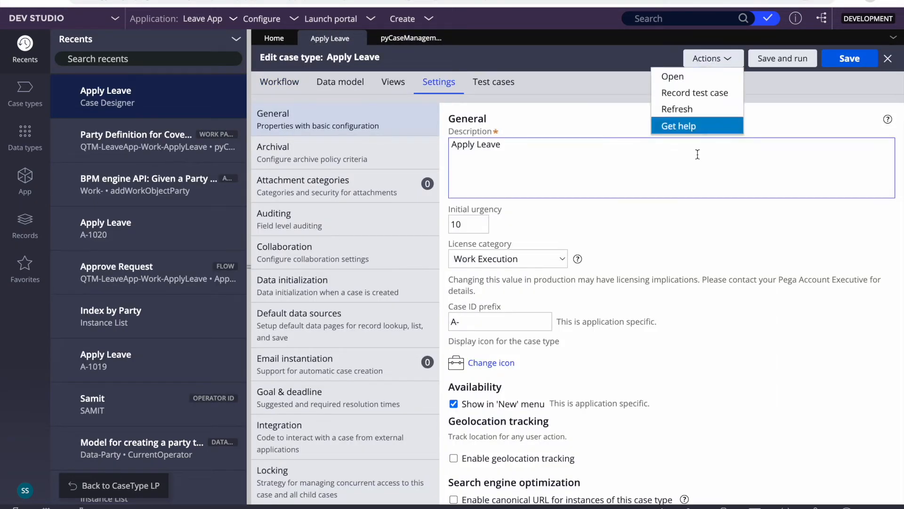
click(681, 110)
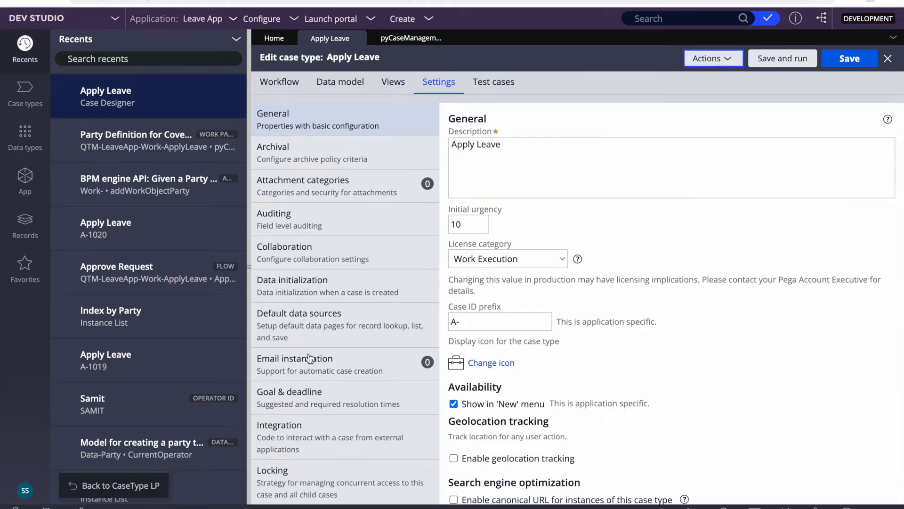
scroll(350, 313, down, 7)
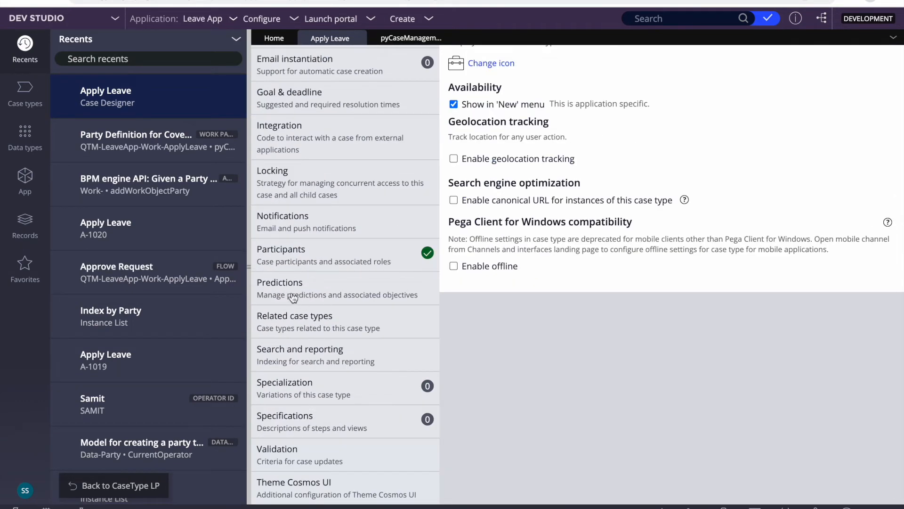
click(290, 246)
scroll(564, 293, up, 2)
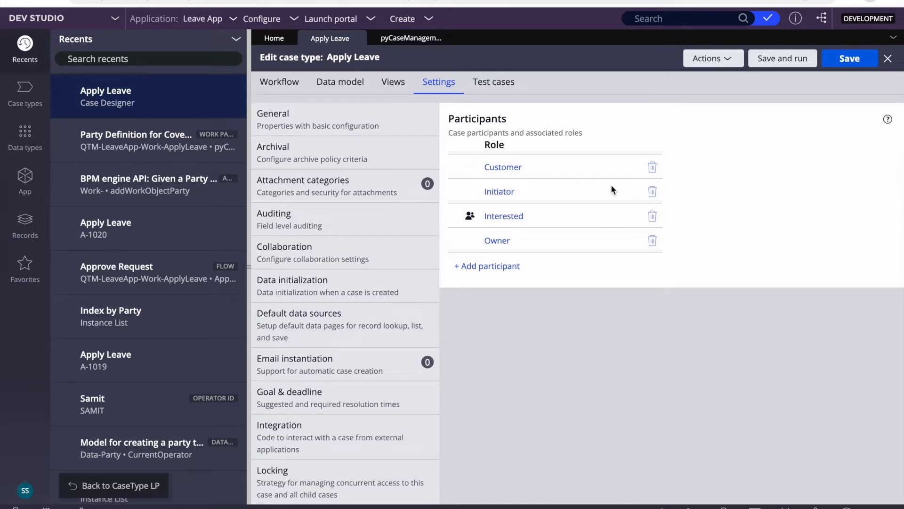
- Inspect the Initiator (type Operator) and Customer (type Person) participant roles
click(505, 193)
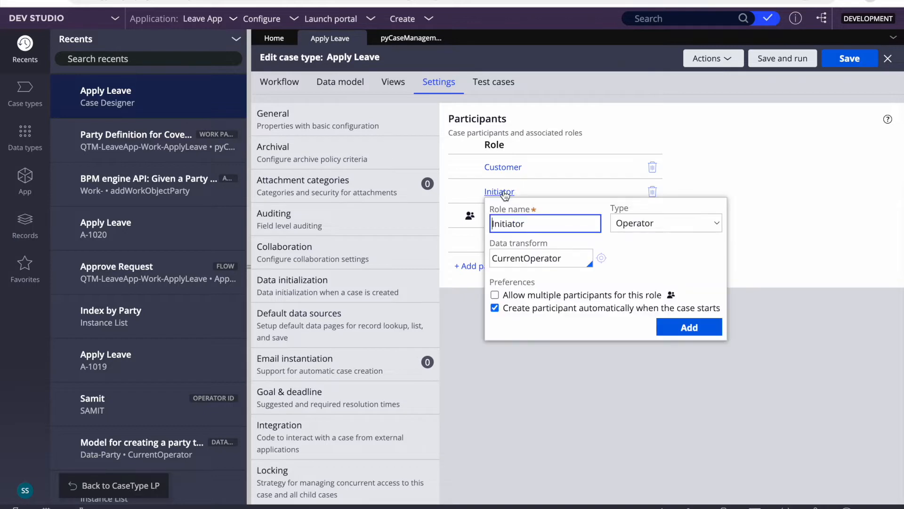
double_click(616, 209)
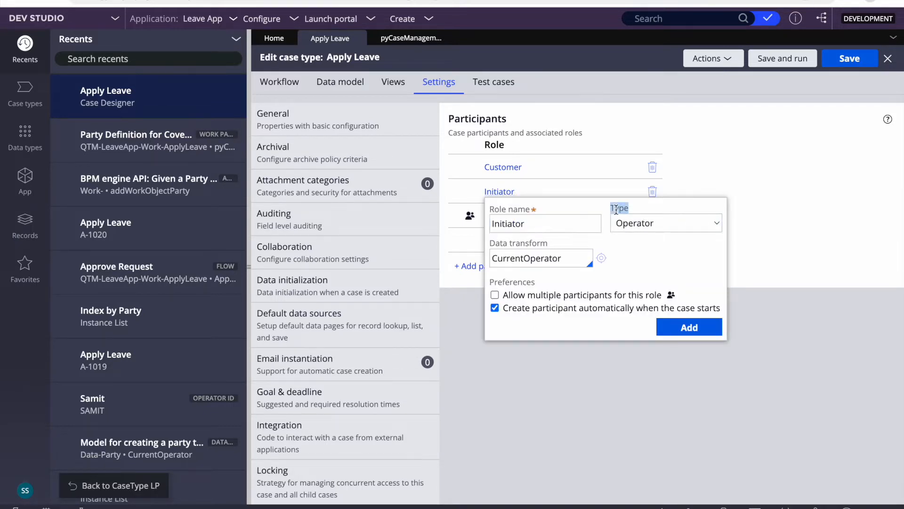
click(641, 229)
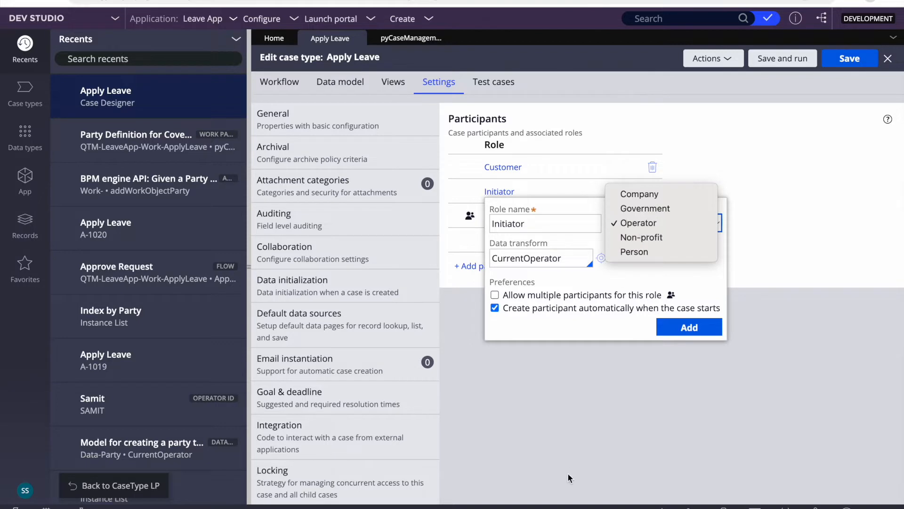
click(568, 409)
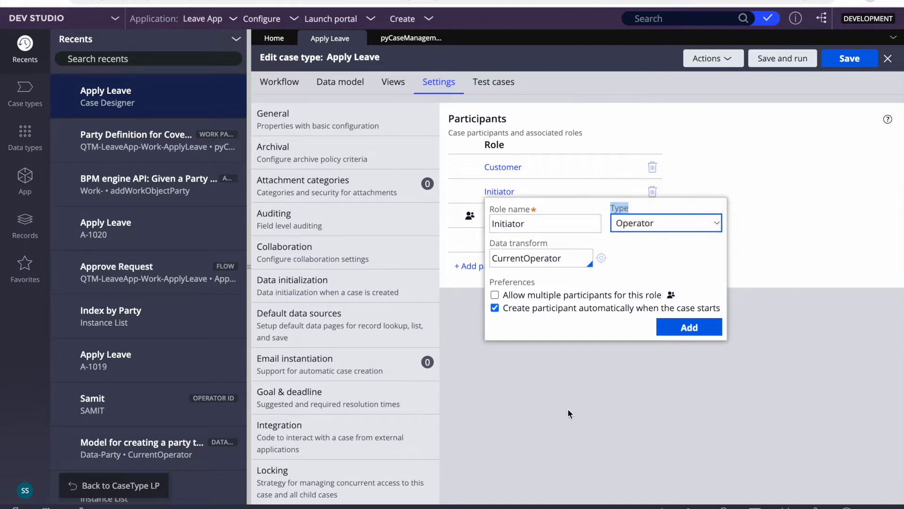
click(508, 168)
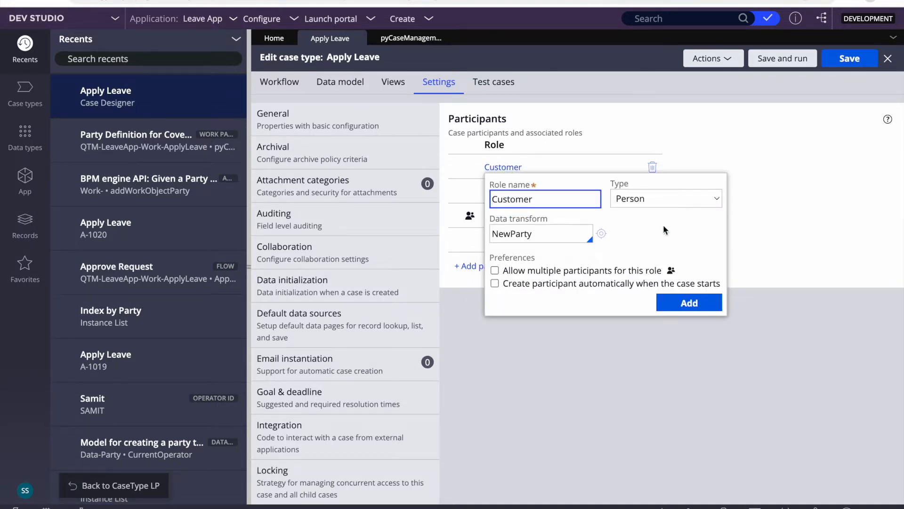
click(653, 200)
click(620, 245)
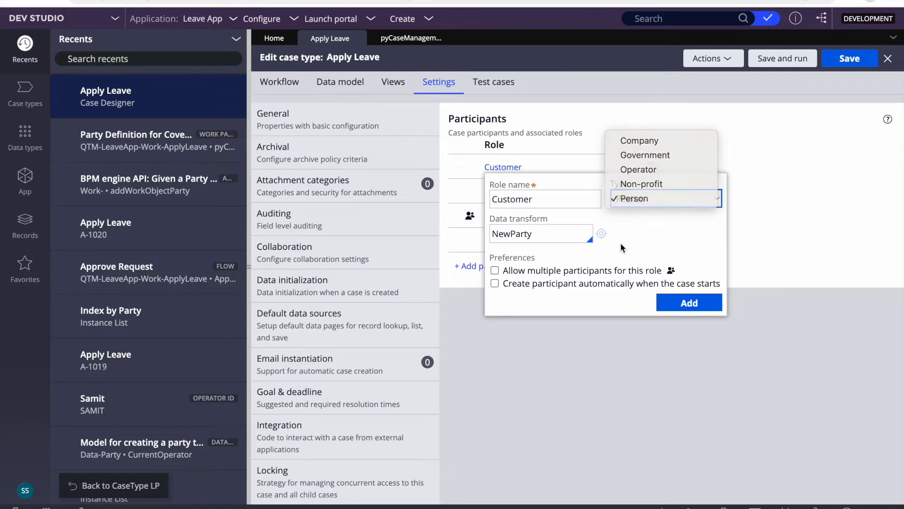
click(572, 416)
- Check Owner's ApplyLeave_Owner transform, then open Interested's NewParty data transform
click(504, 241)
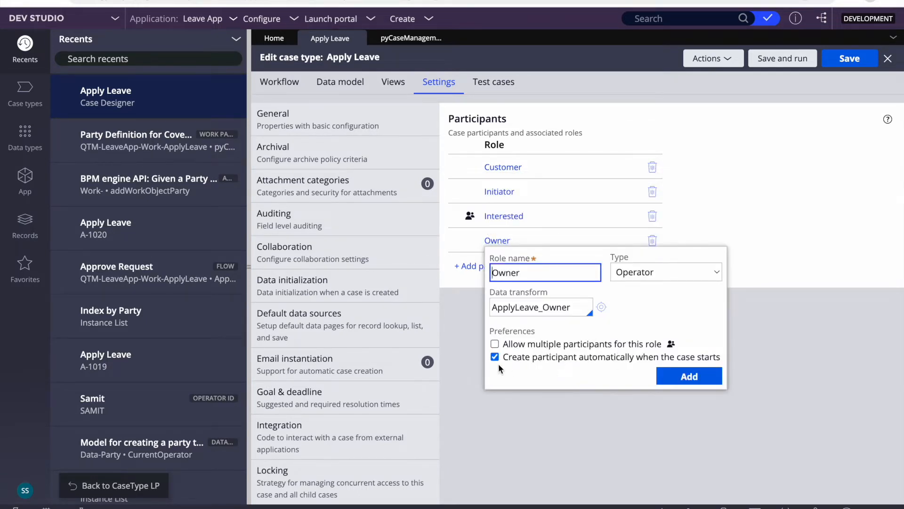
double_click(522, 307)
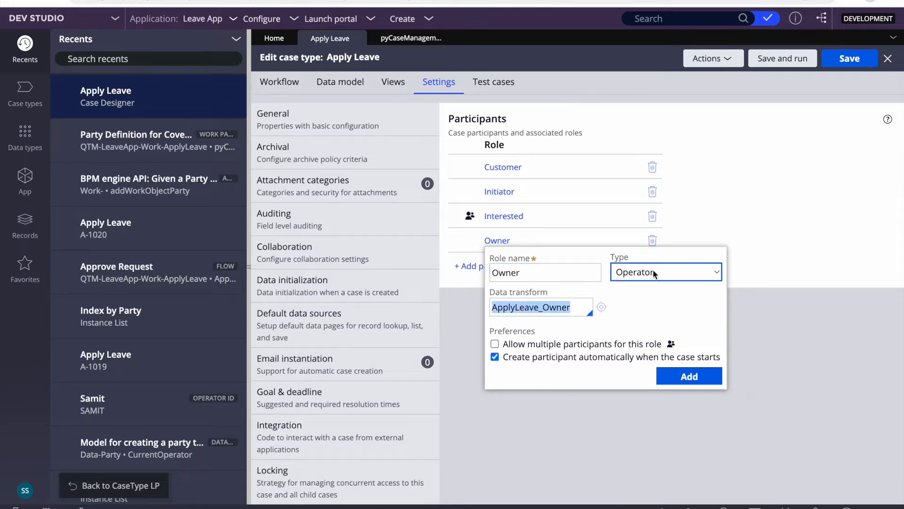
click(556, 396)
click(503, 217)
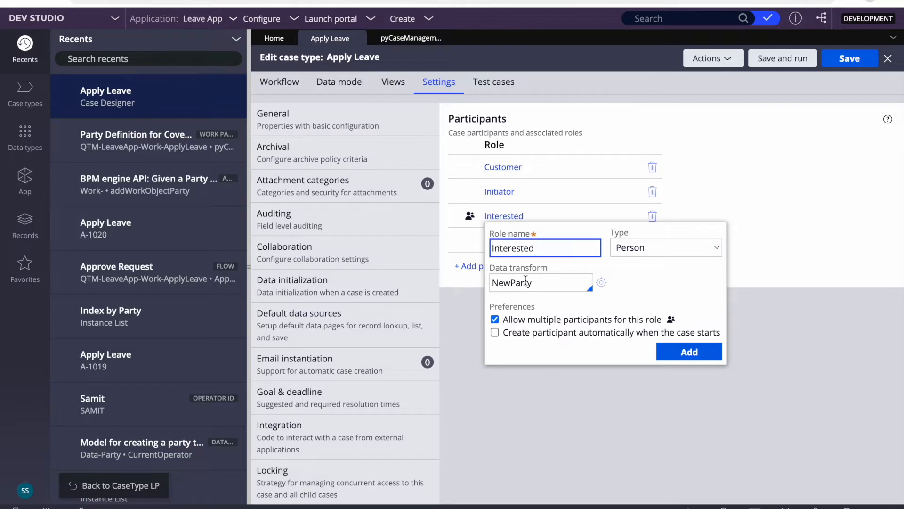
click(511, 280)
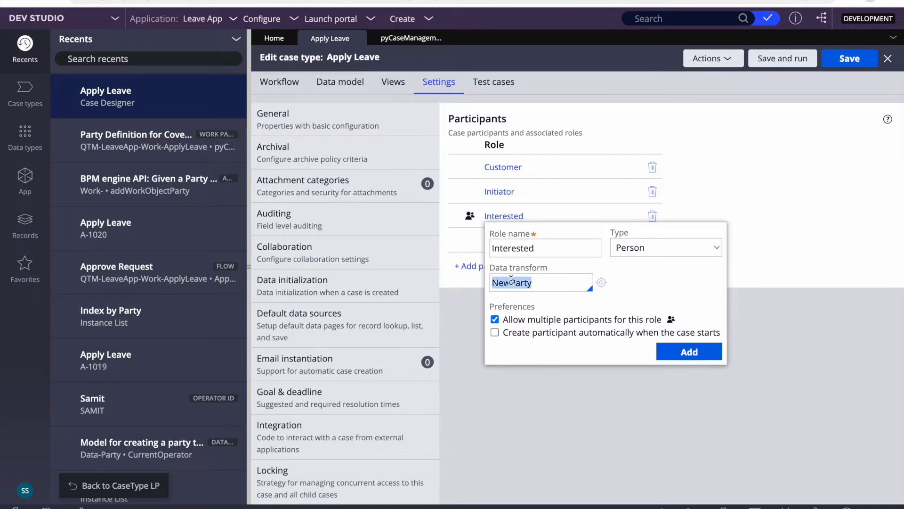
click(511, 280)
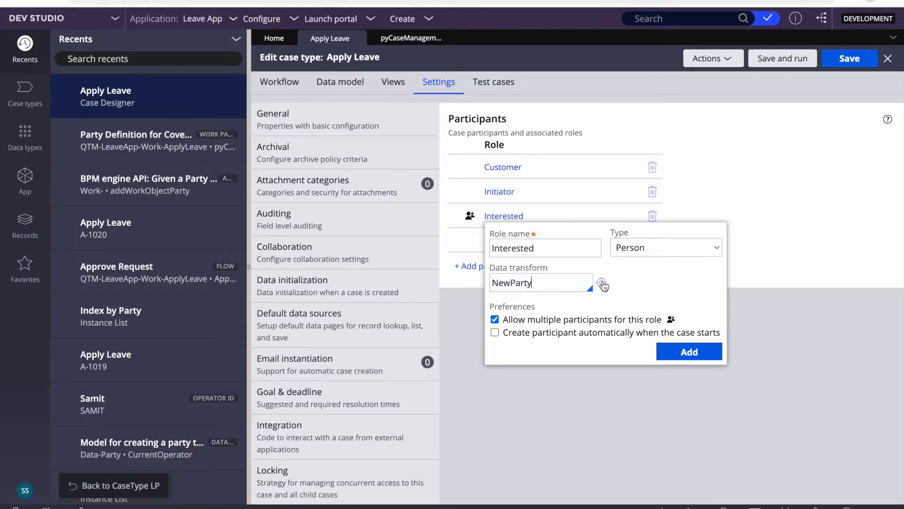
click(601, 282)
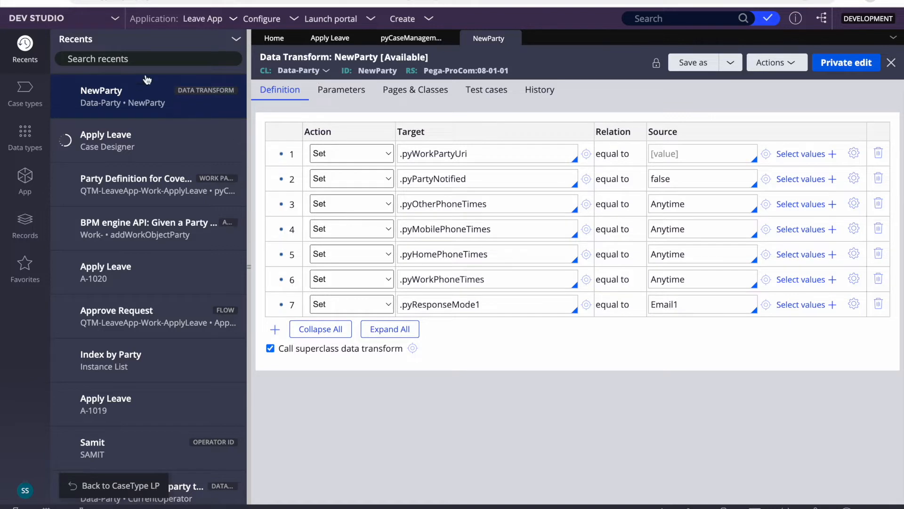
- Search the application's classes for data-party, then close the NewParty data transform
click(29, 175)
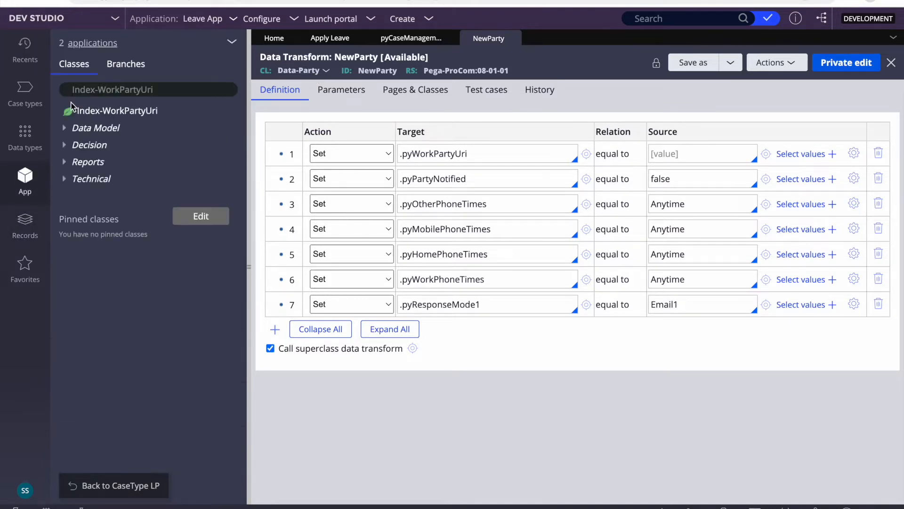
click(166, 94)
text(data)
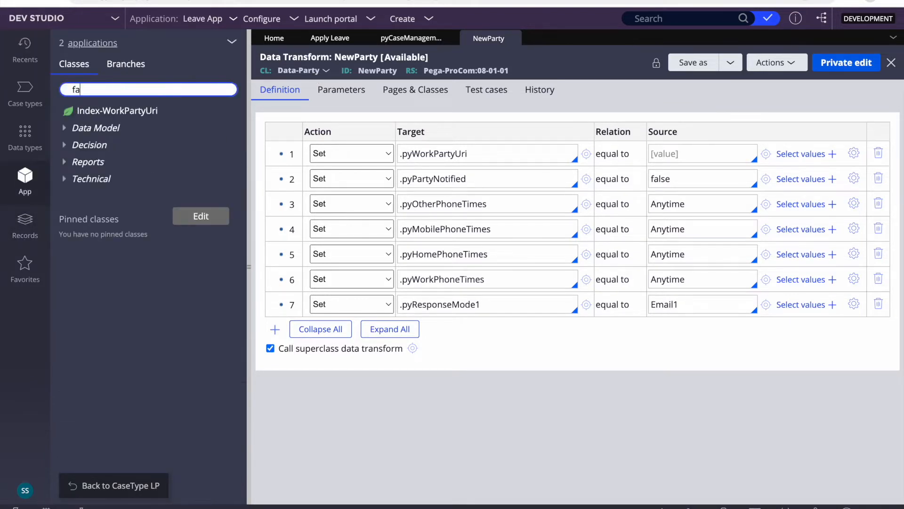
text(-party)
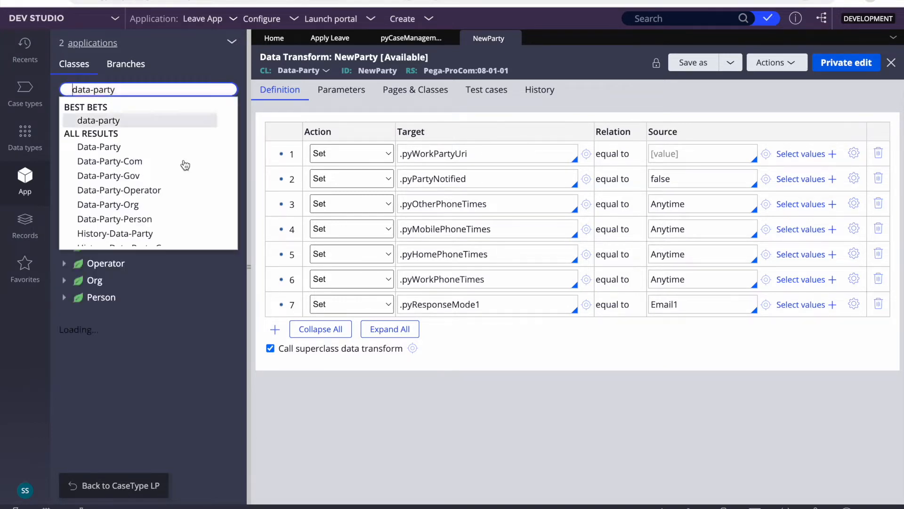
key(Return)
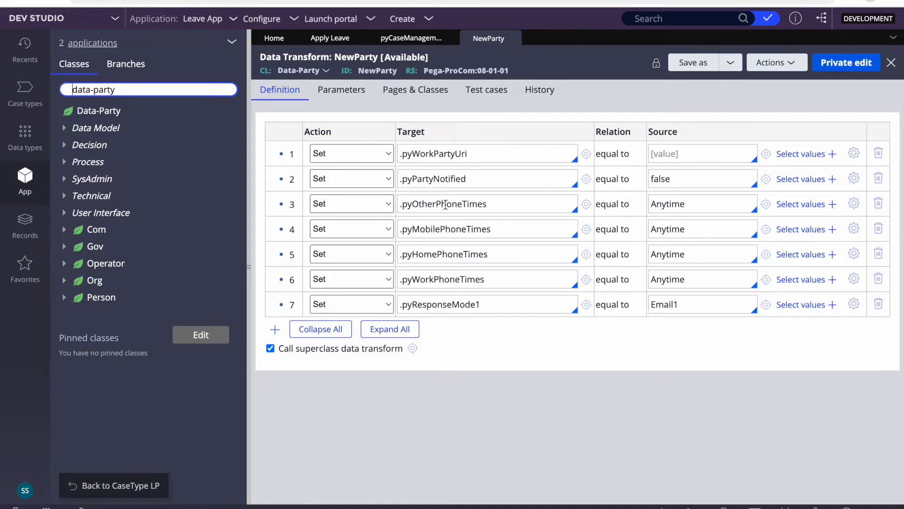
click(513, 39)
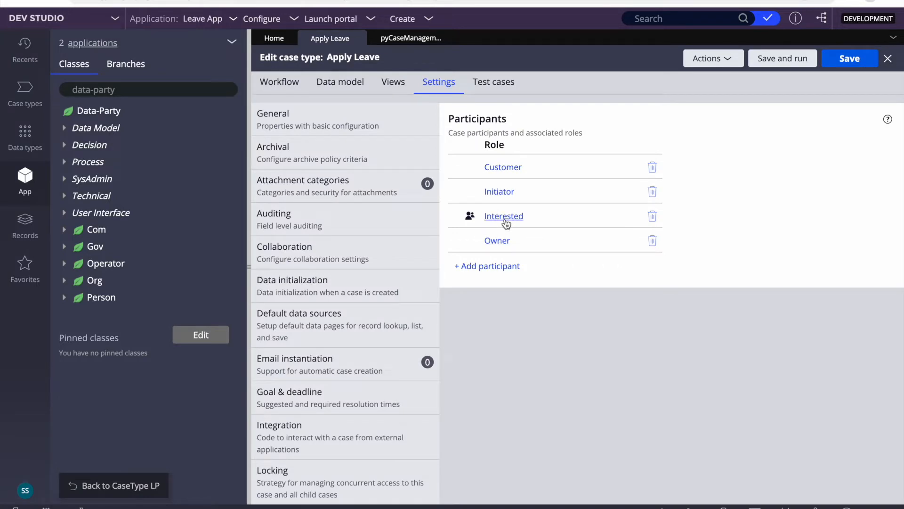
- Recheck the Initiator (CurrentOperator) and Interested (NewParty) role details and their data transforms
click(499, 193)
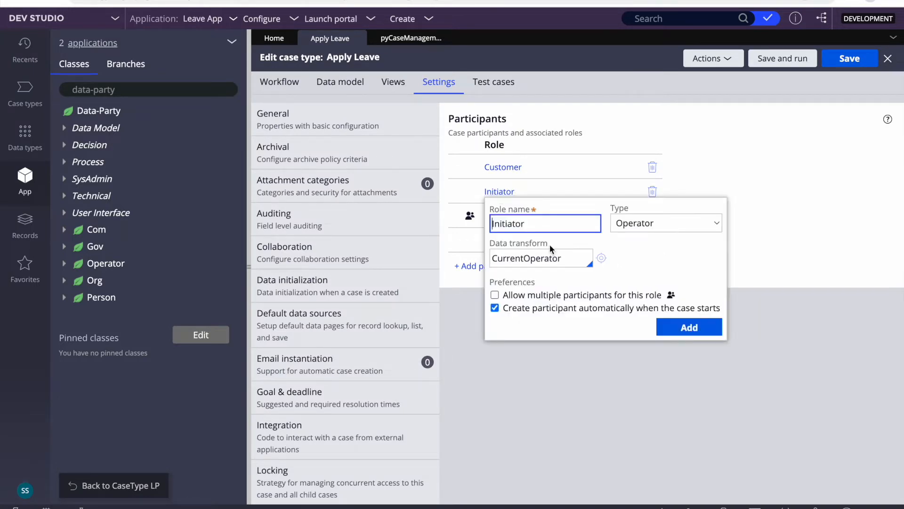
double_click(514, 259)
click(580, 395)
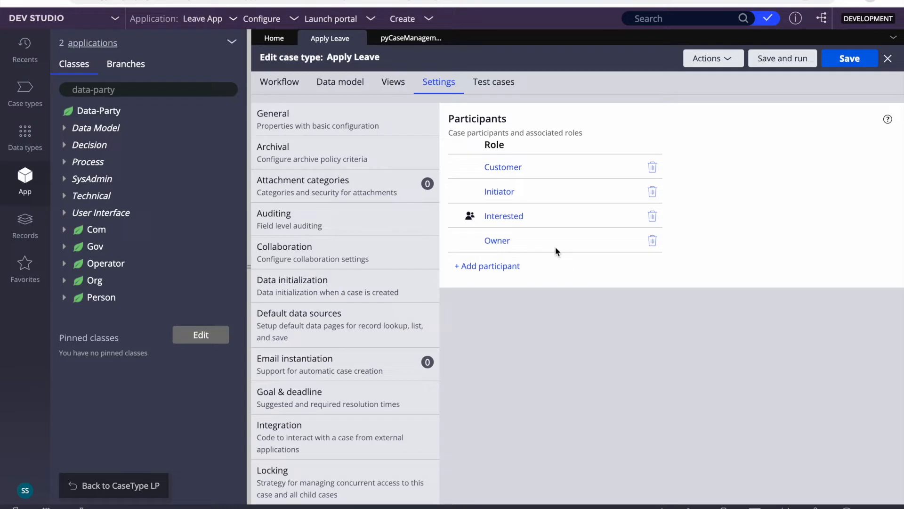
click(508, 217)
double_click(509, 284)
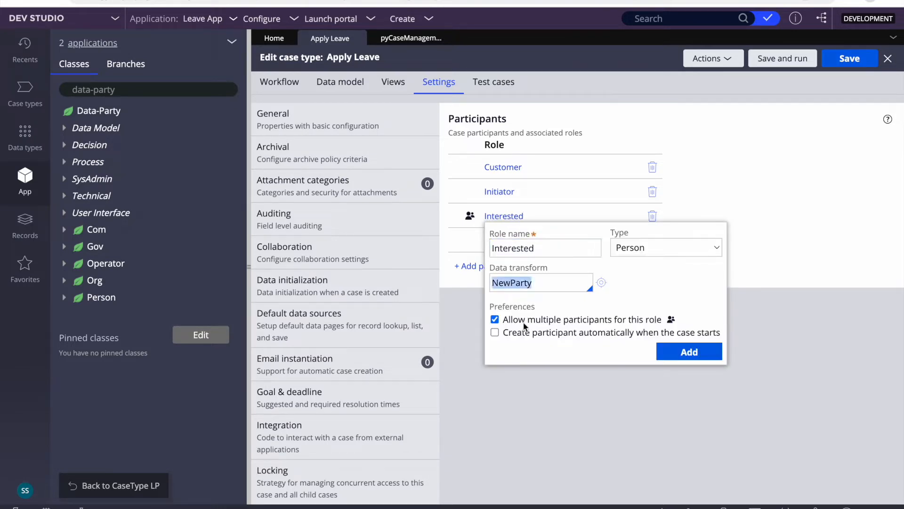
click(552, 386)
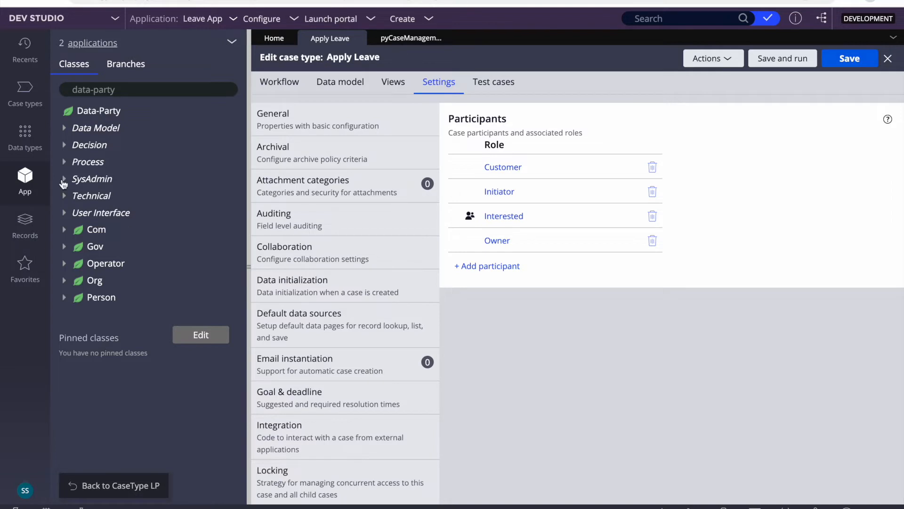
- Filter classes to QTM-LeaveApp-Work and open ApplyLeave > Process > Work Parties > pyCaseManagementDefault
click(129, 90)
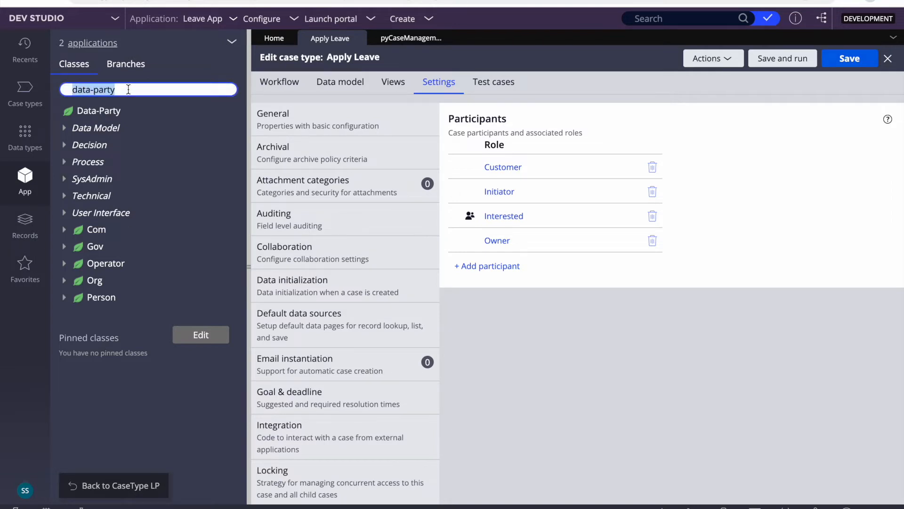
key(BackSpace)
click(168, 147)
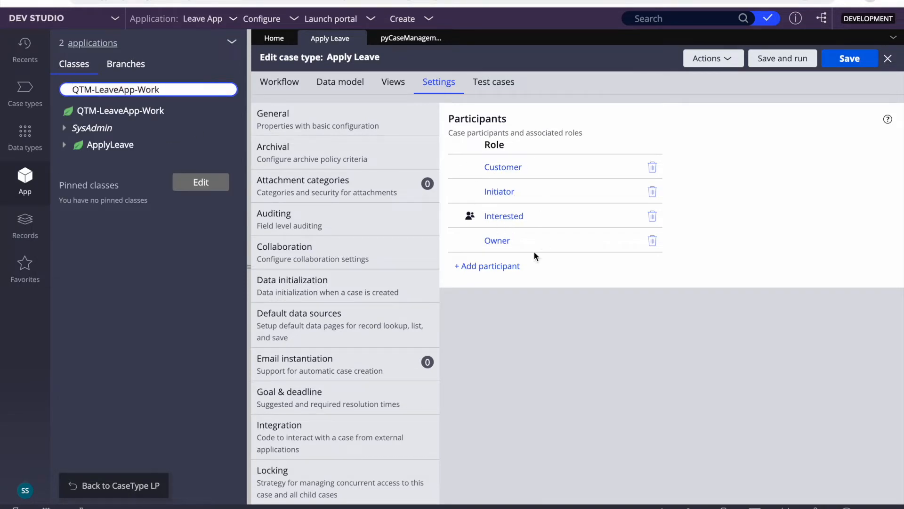
click(66, 147)
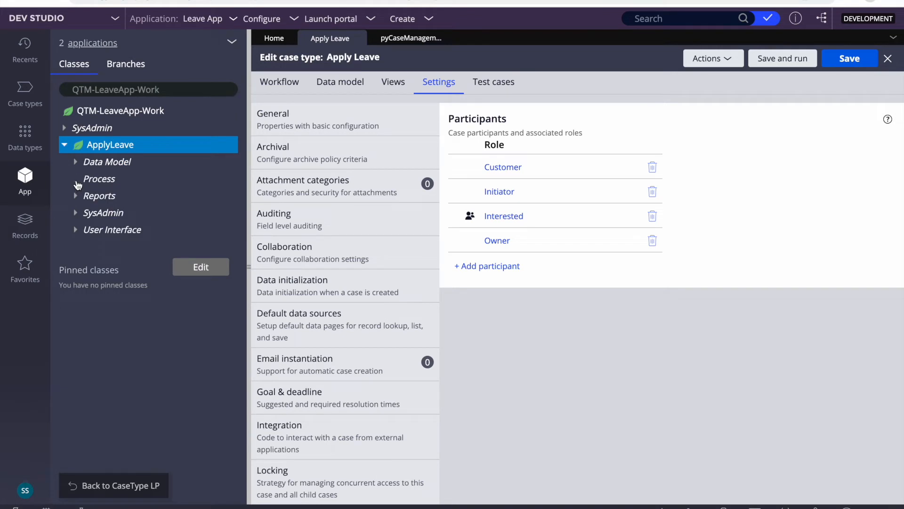
click(76, 179)
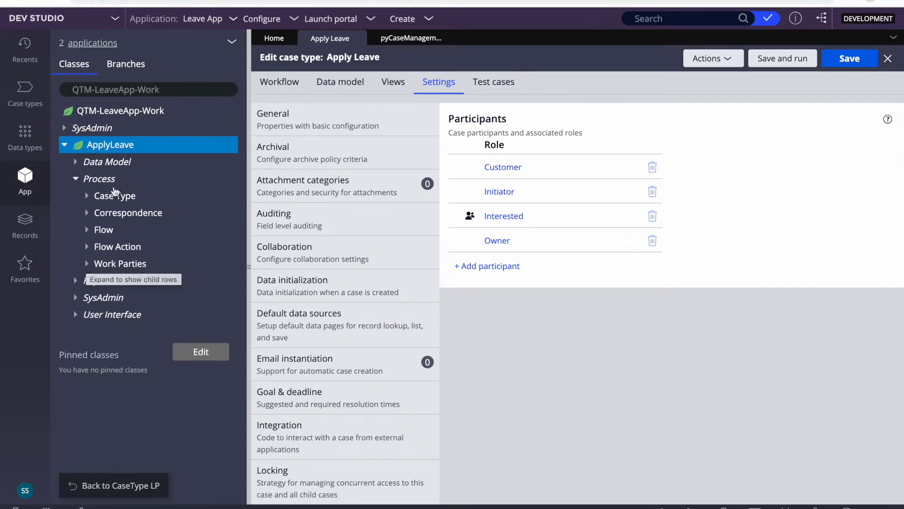
click(87, 264)
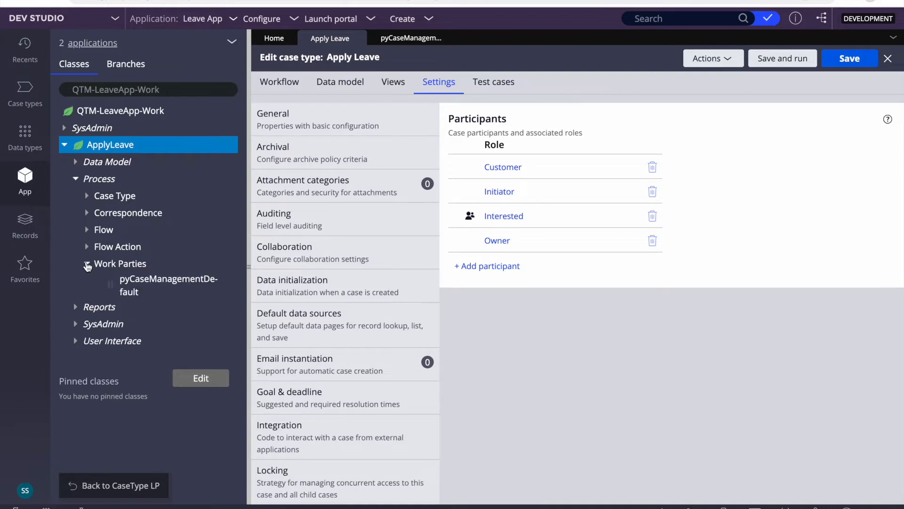
click(147, 286)
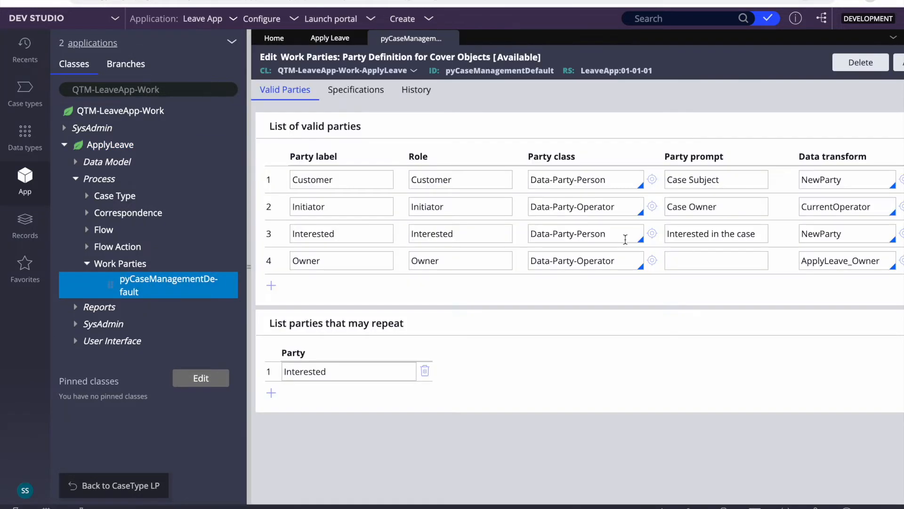
- Inspect the ApplyLeave_Owner data transform setting pyWorkPartyUri from pxRequestor, then close it
scroll(361, 266, right, 5)
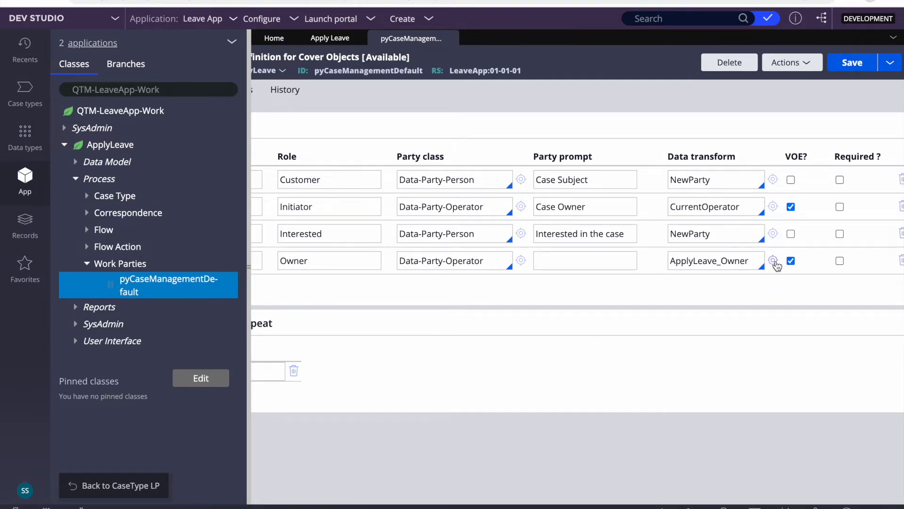
click(774, 261)
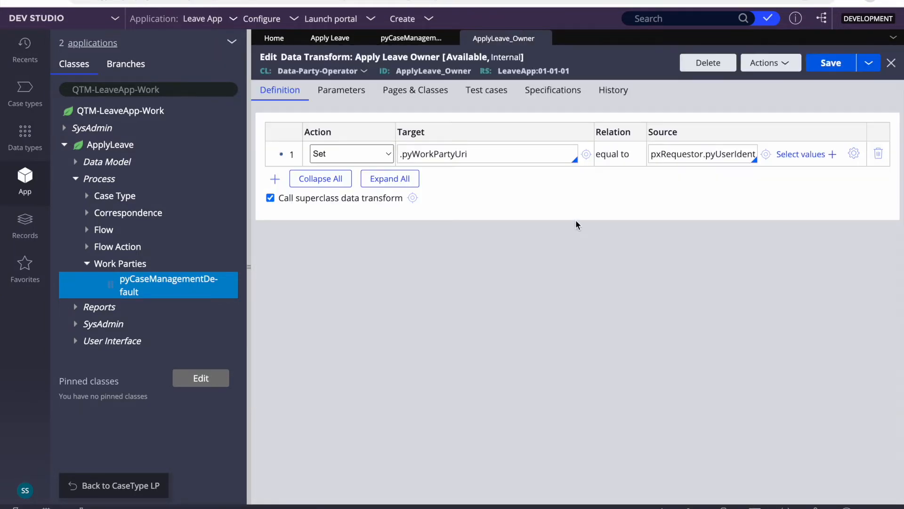
click(688, 153)
click(450, 156)
double_click(451, 155)
double_click(686, 156)
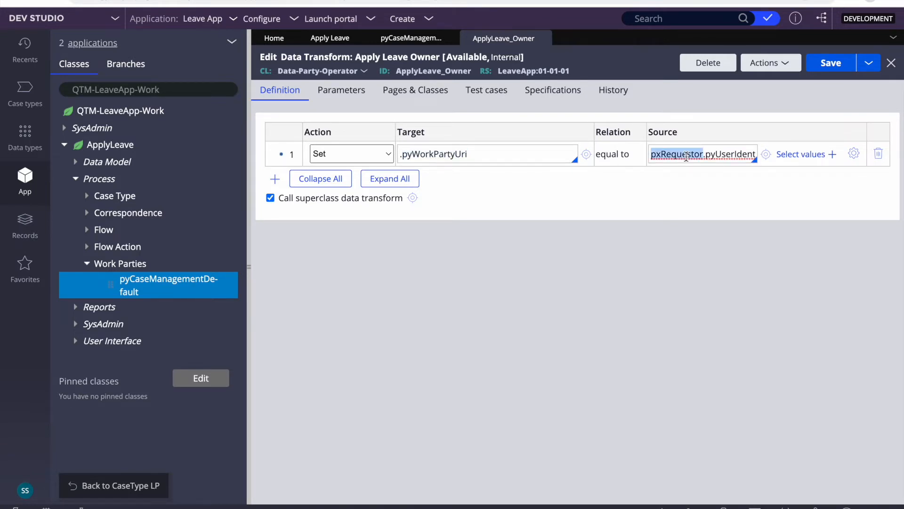
click(703, 154)
key(Right)
key(Right)
key(Right)
key(Right)
key(Right)
key(Right)
key(Right)
key(Right)
key(Right)
key(Right)
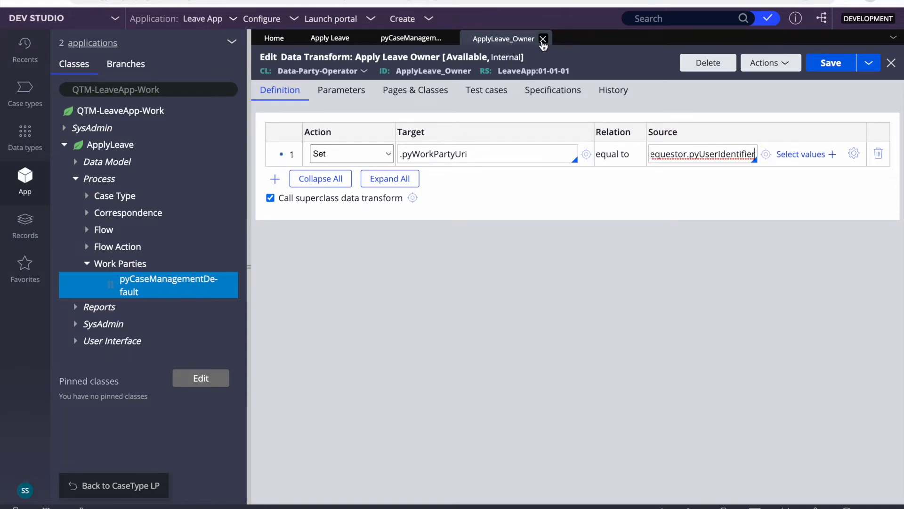
click(543, 40)
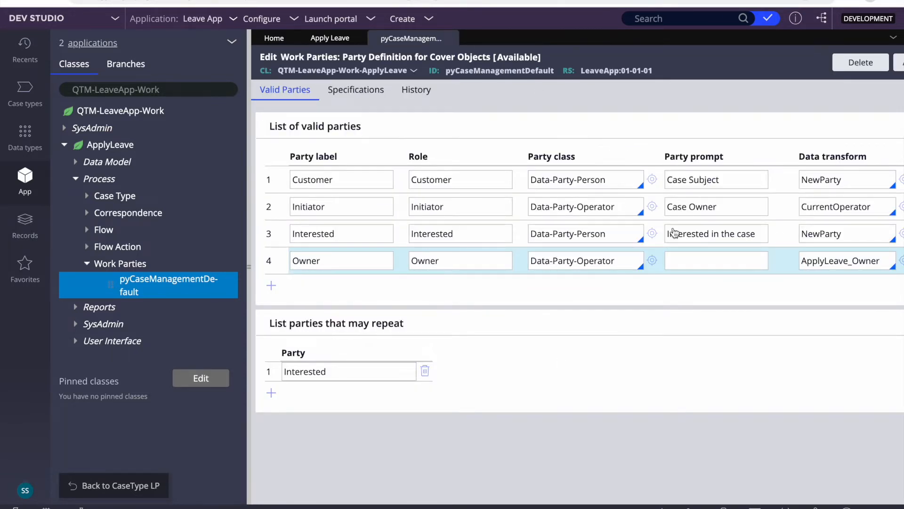
- Review the Interested party's prompt and close the work parties rule
scroll(714, 295, right, 3)
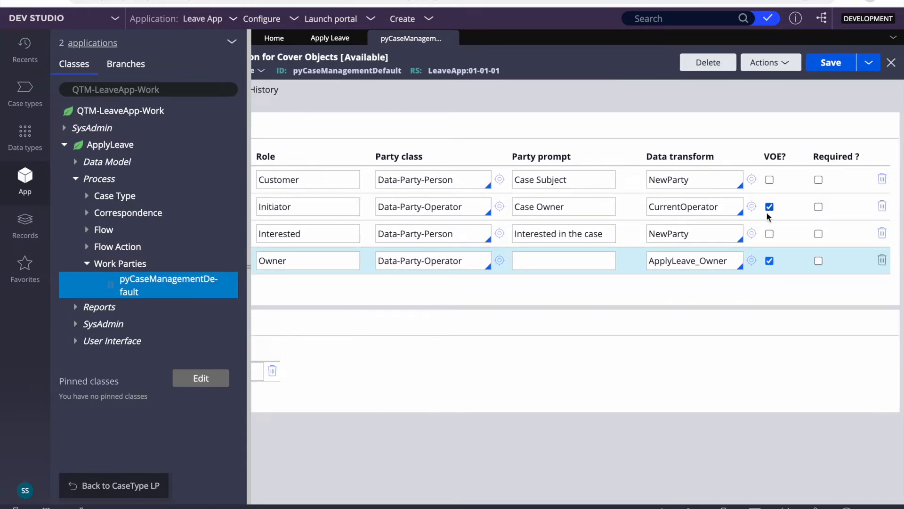
click(552, 237)
click(450, 40)
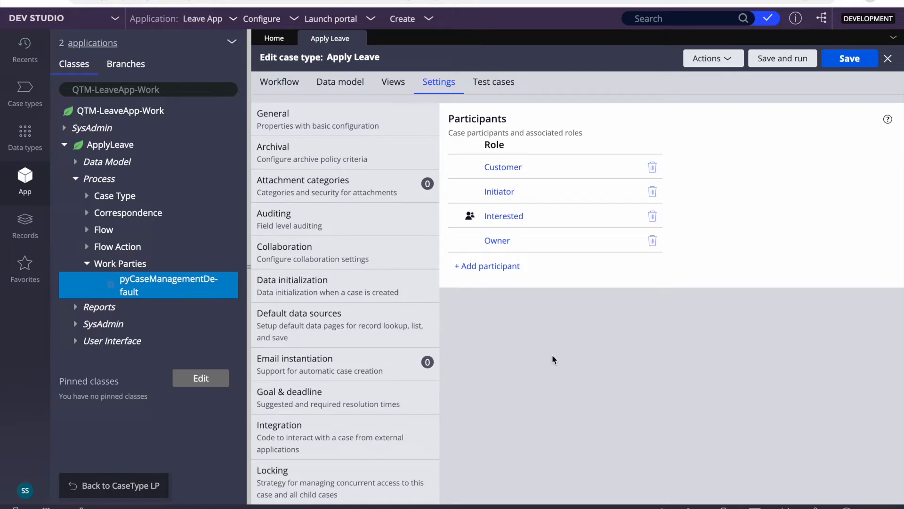
- From the case life cycle, select the Approve Request process and open ApproveRequest_Flow
click(367, 85)
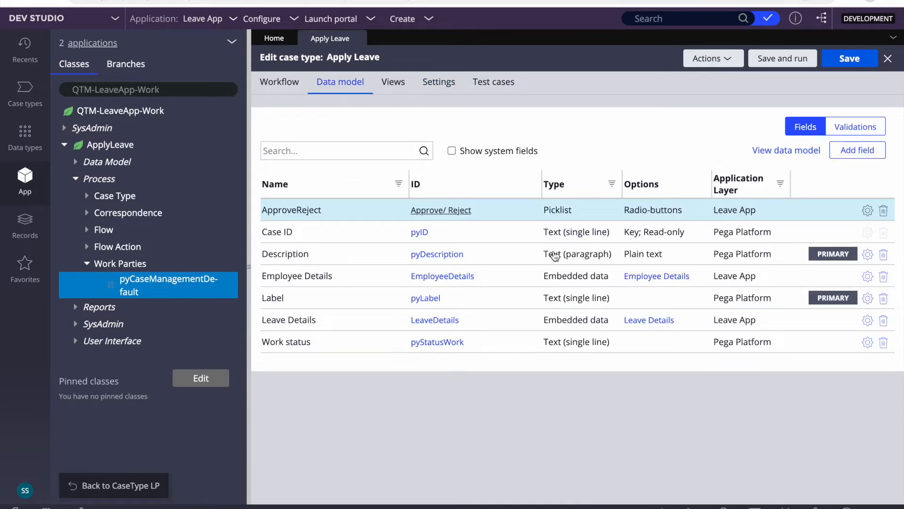
click(289, 83)
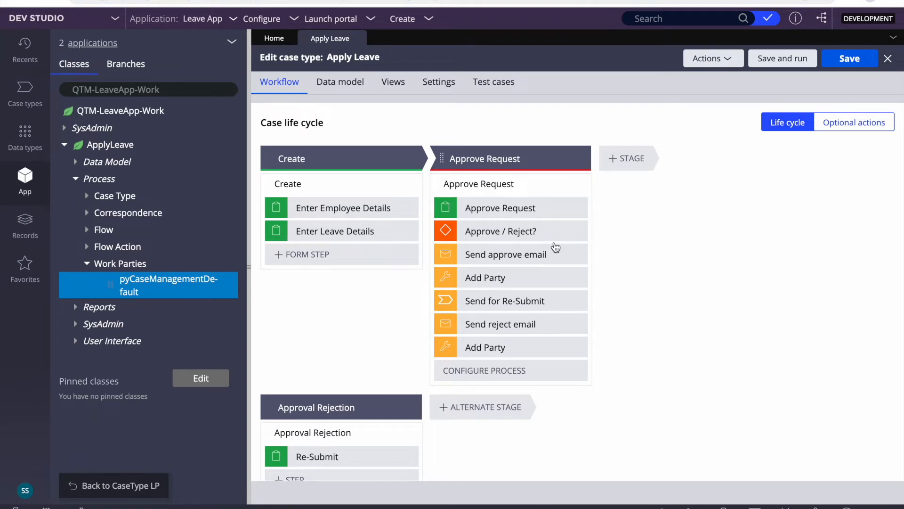
click(568, 183)
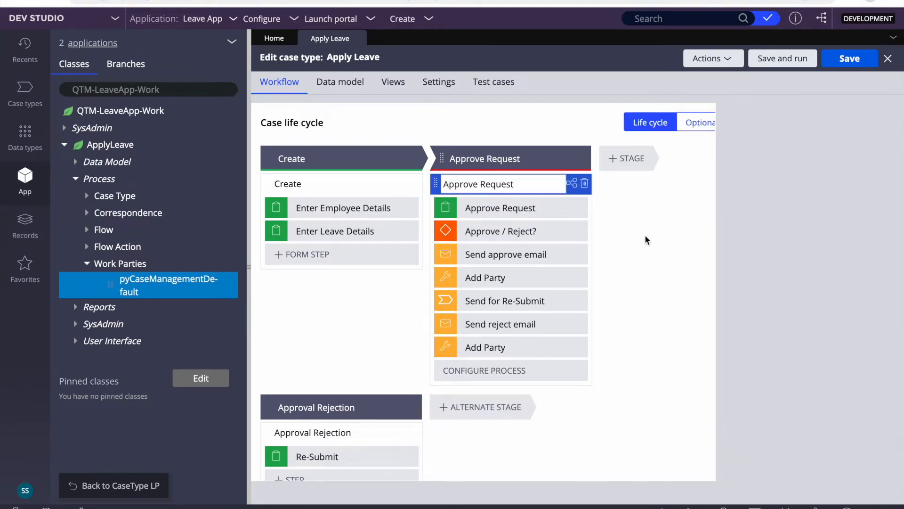
click(759, 371)
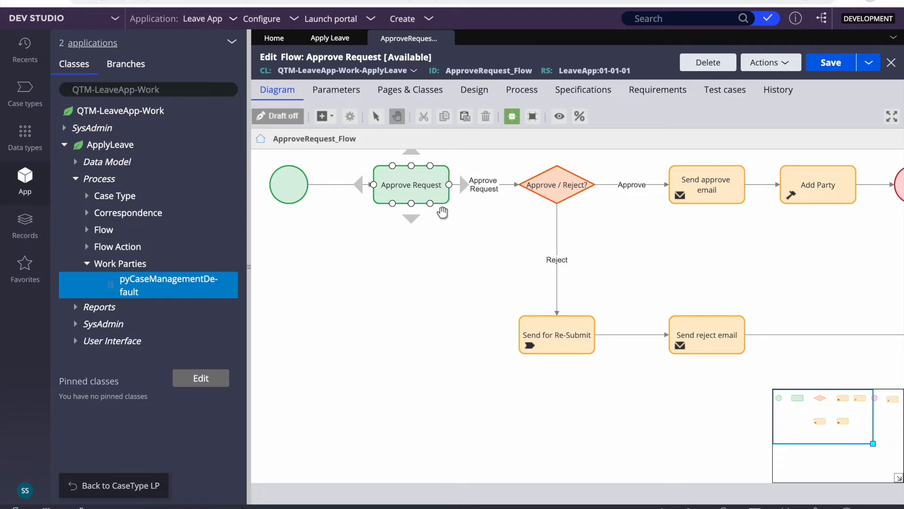
- In the Start shape properties, set Route to Custom with a Worklist assignment
double_click(292, 181)
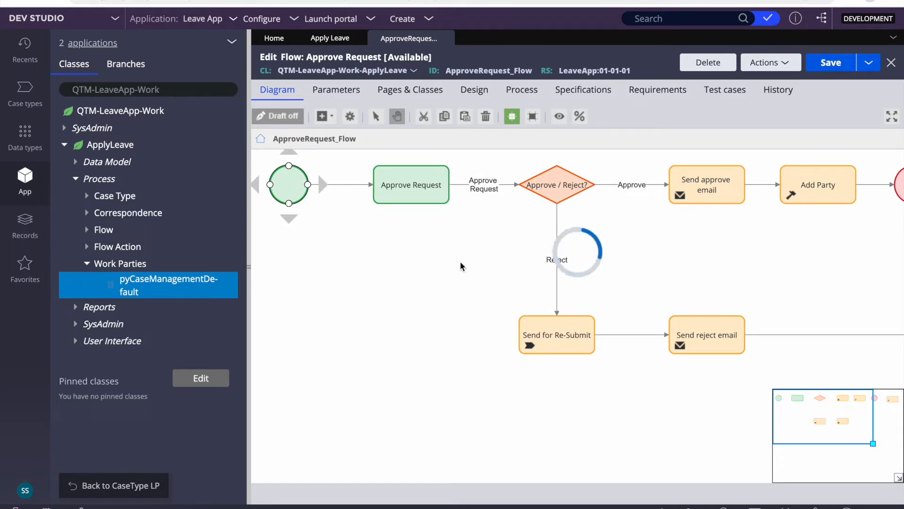
scroll(527, 290, down, 6)
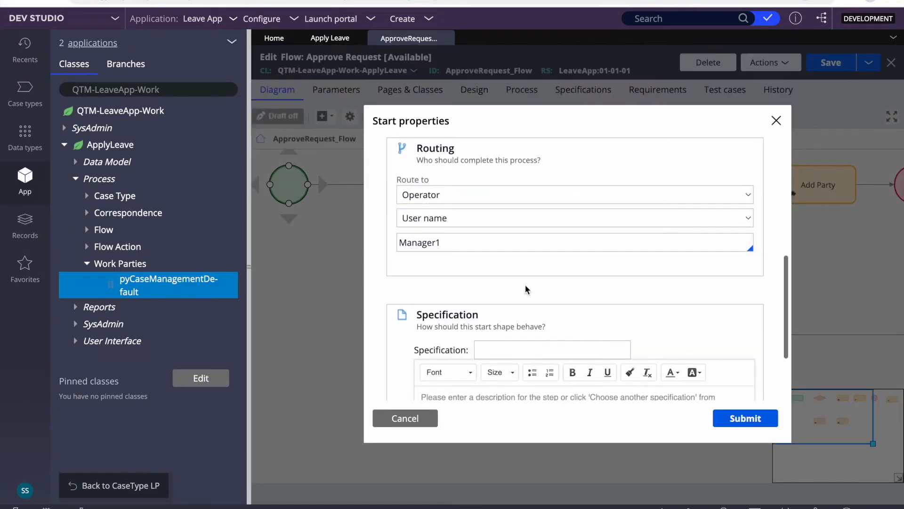
click(453, 198)
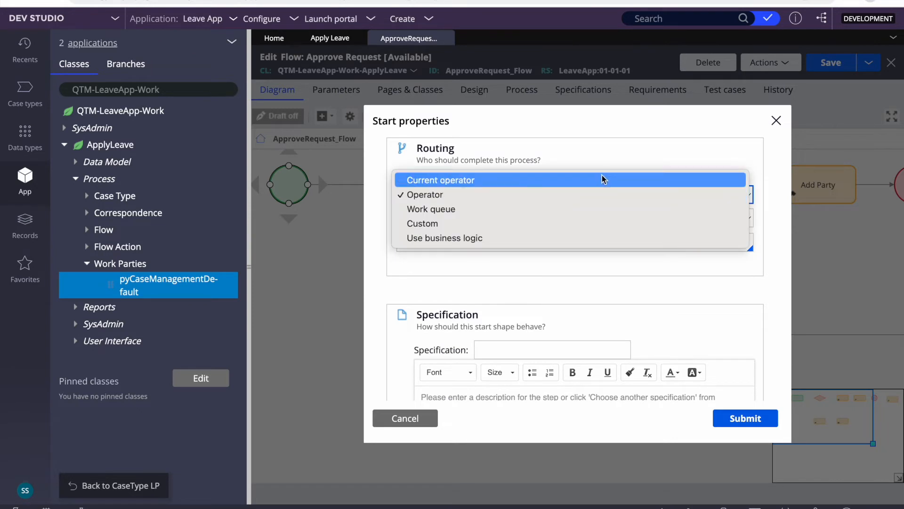
click(578, 156)
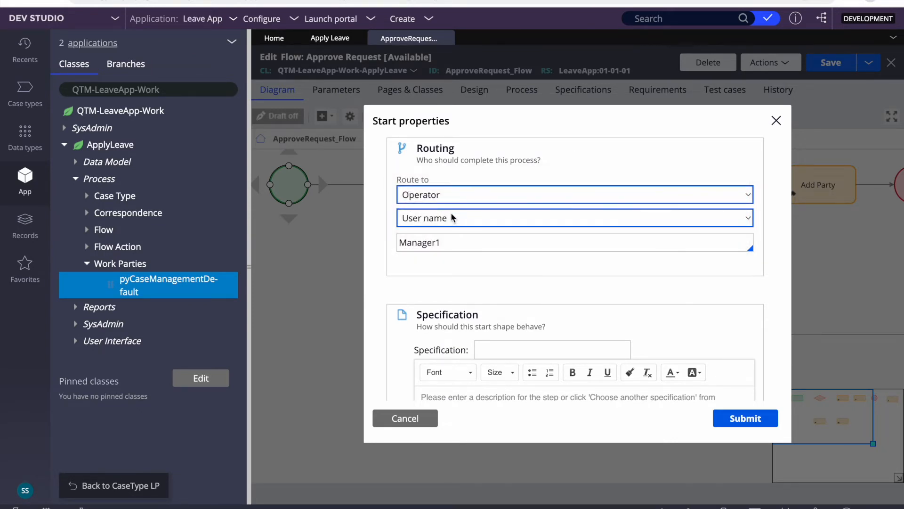
click(426, 205)
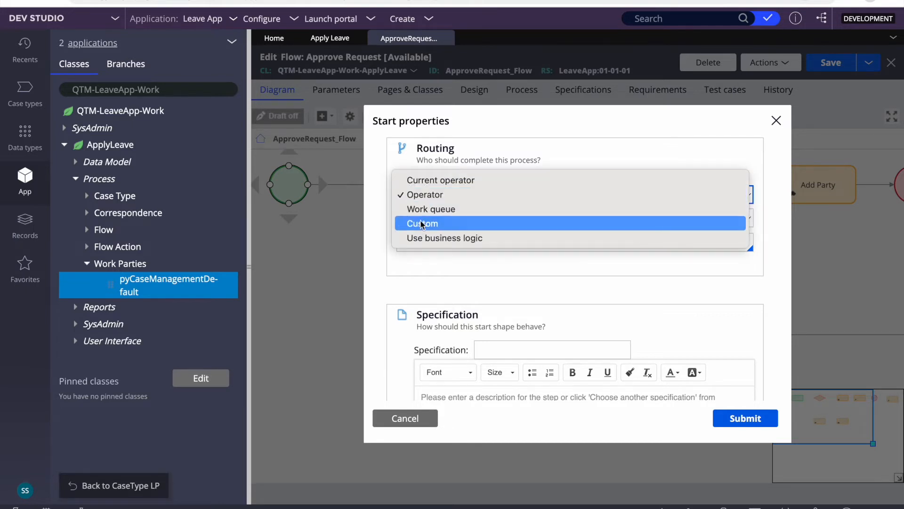
click(416, 226)
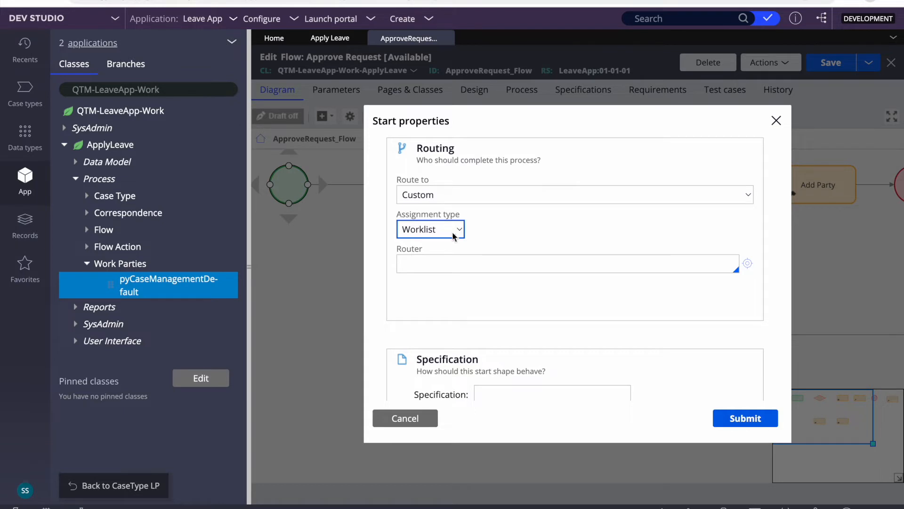
click(440, 231)
click(431, 230)
- Set the Router to ToWorkParty, keeping Worklist as the assignment type
click(423, 265)
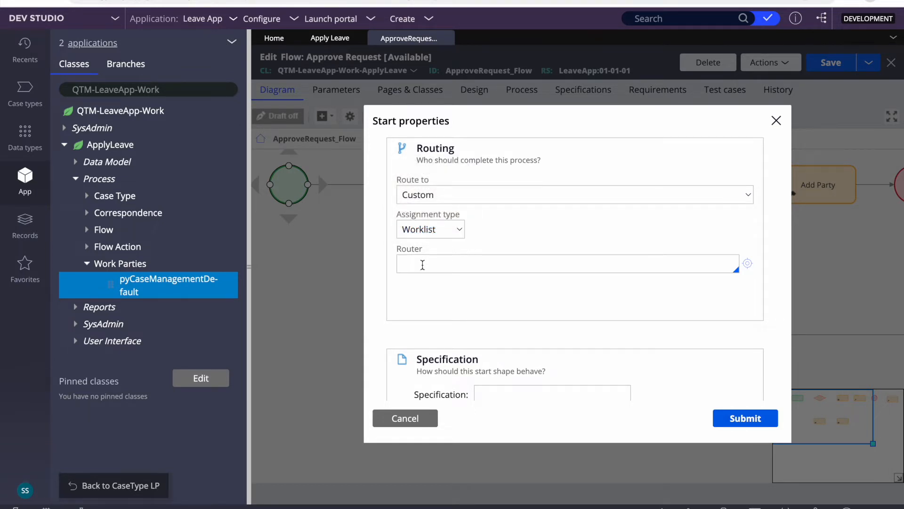
click(439, 227)
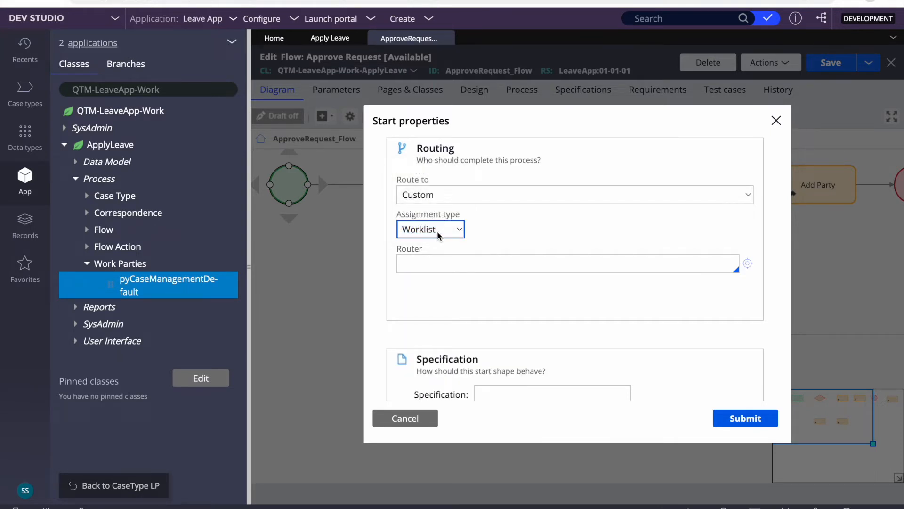
click(439, 231)
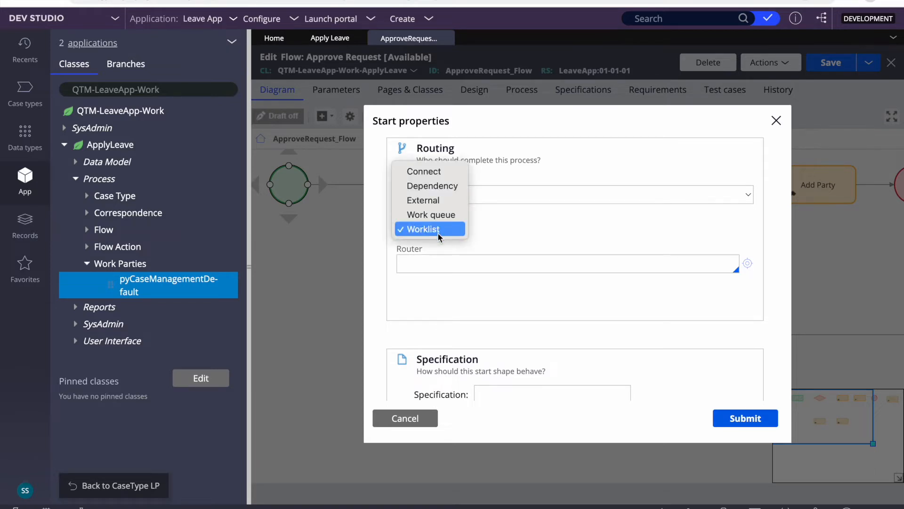
click(439, 230)
click(454, 260)
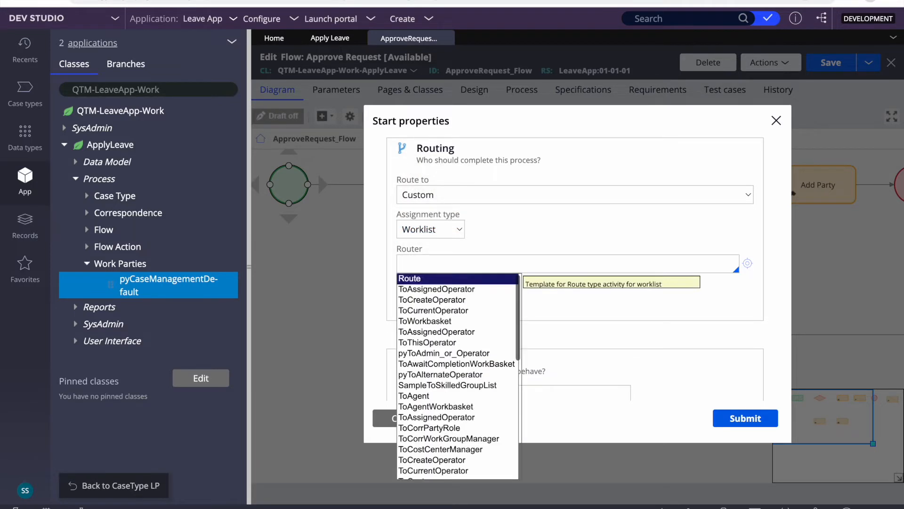
key(Down)
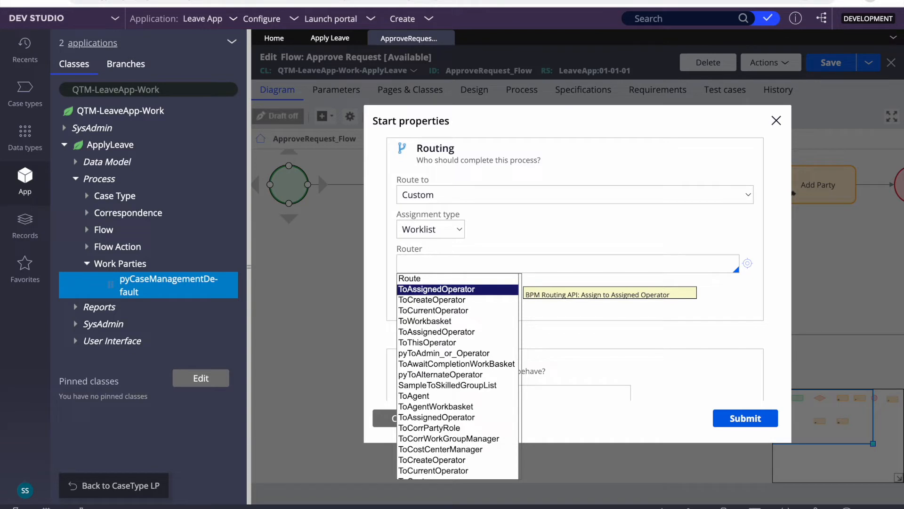
text(towwo)
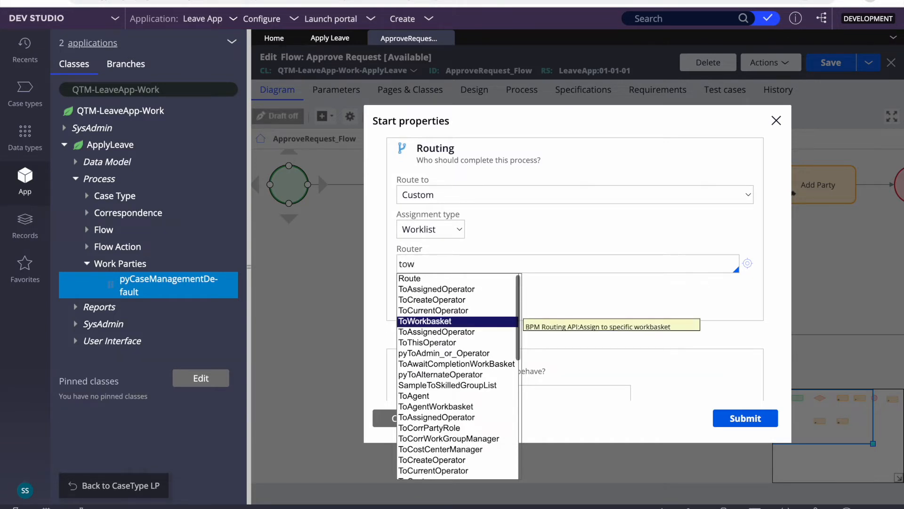
key(BackSpace)
key(BackSpace)
key(BackSpace)
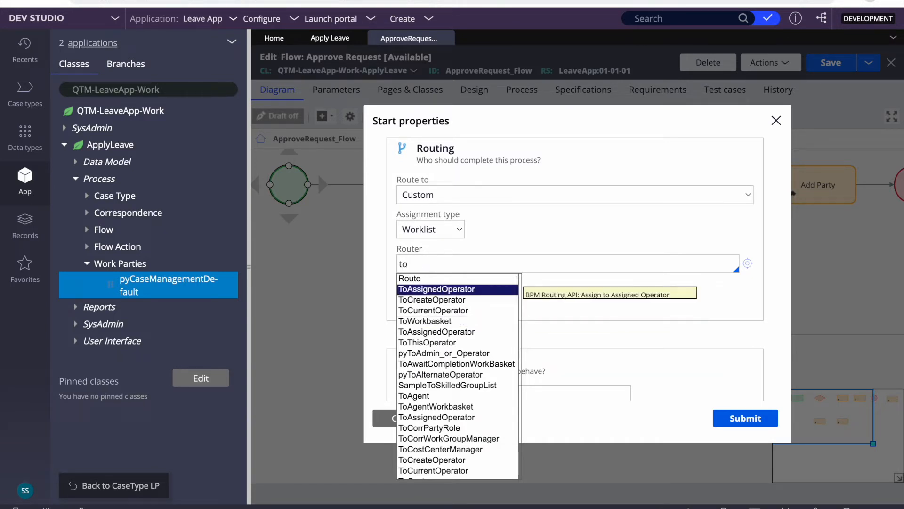
text(workpa)
key(Return)
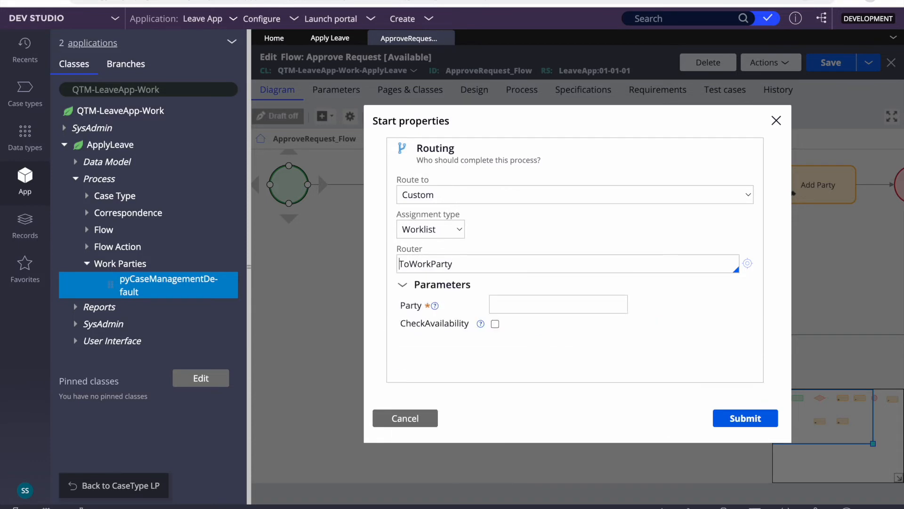
- Enter OWNer as the Party parameter for the ToWorkParty router
click(536, 299)
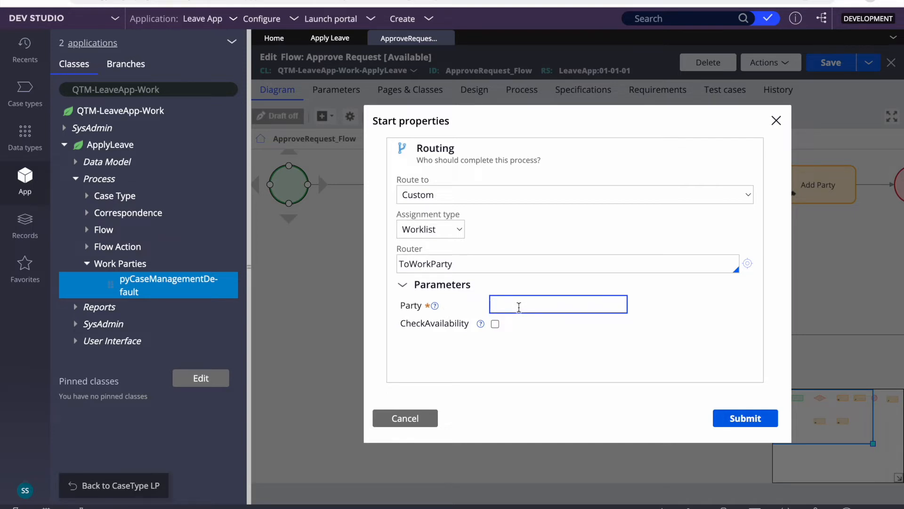
text(OWNER)
key(BackSpace)
key(BackSpace)
key(BackSpace)
text(wNER)
key(BackSpace)
key(BackSpace)
key(BackSpace)
text(WNer)
- Review the Worklist assignment type, then cancel the Start properties to discard edits
click(431, 230)
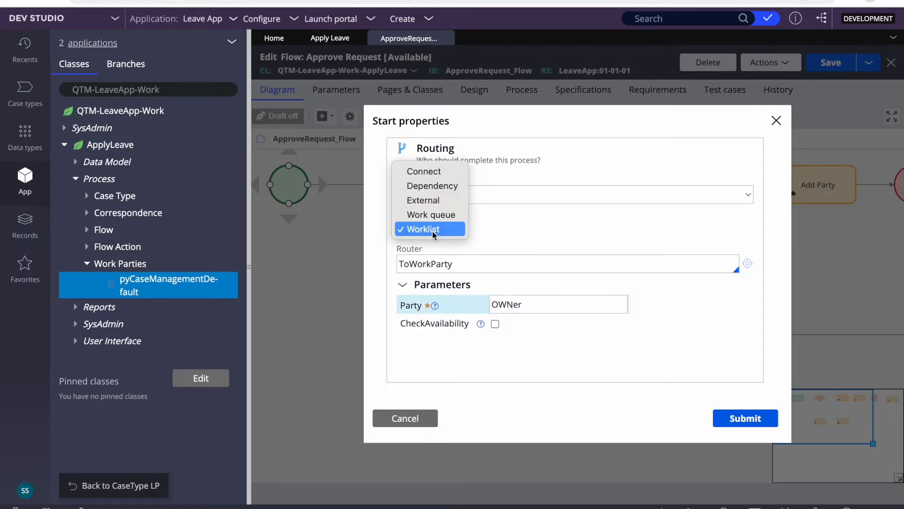
click(507, 236)
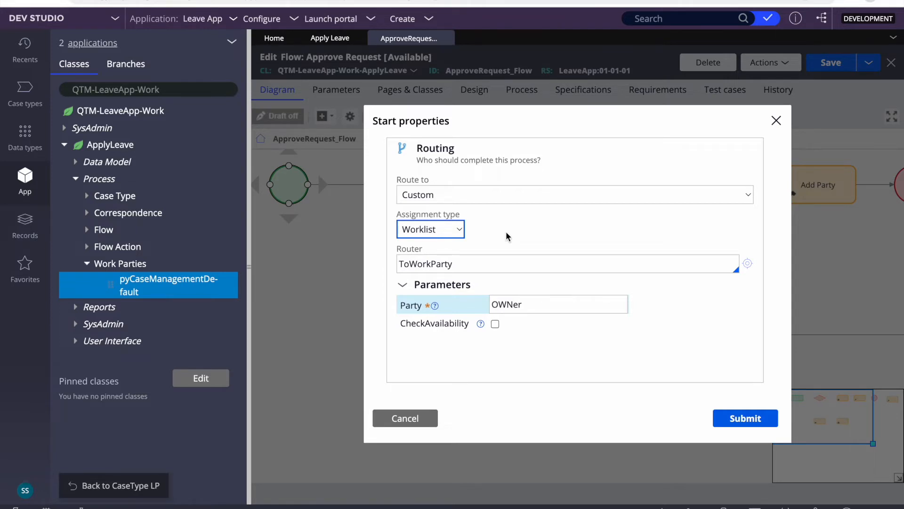
click(432, 231)
click(430, 232)
click(440, 234)
click(489, 229)
click(448, 232)
click(435, 231)
double_click(515, 304)
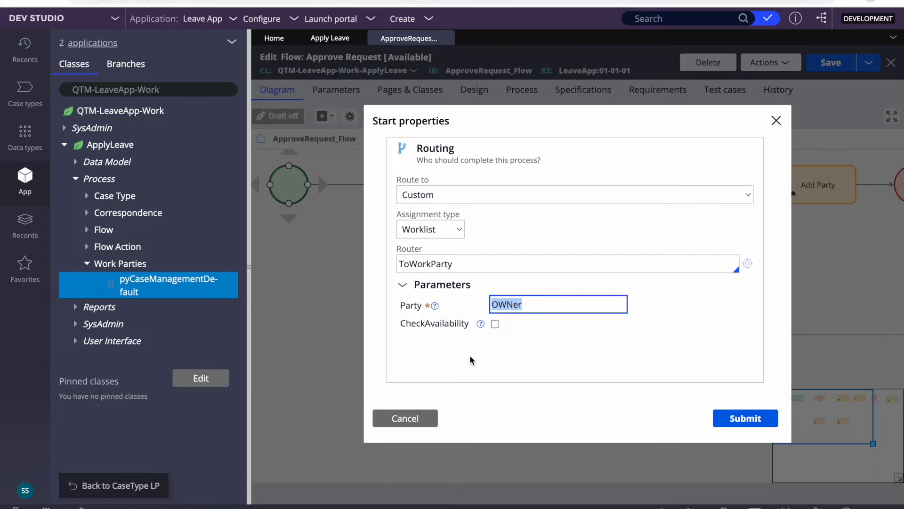
click(408, 418)
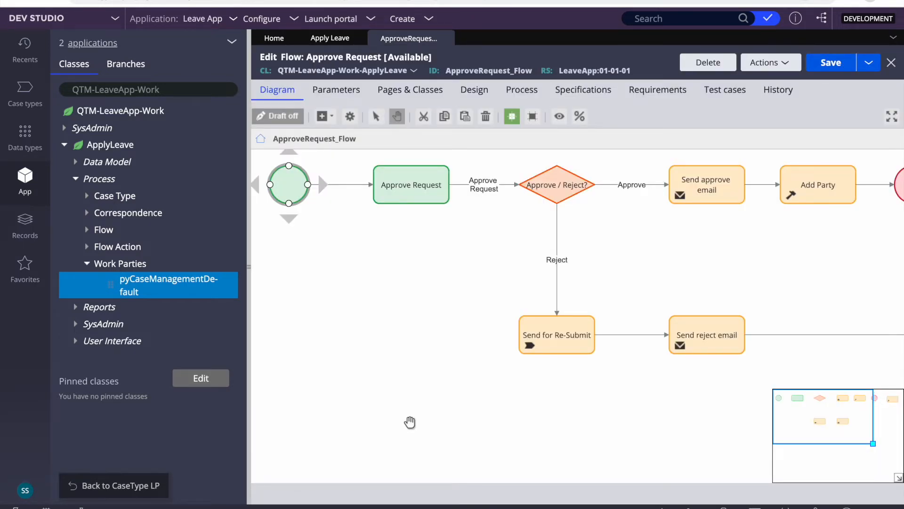
- Launch the User Portal, open case A-1006's Approve Request task and bring up the Clipboard
click(323, 21)
click(331, 34)
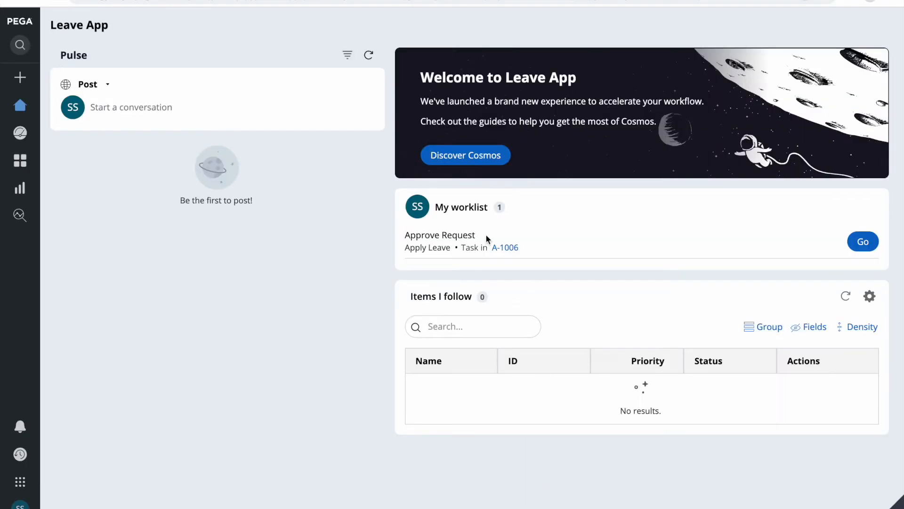
click(506, 248)
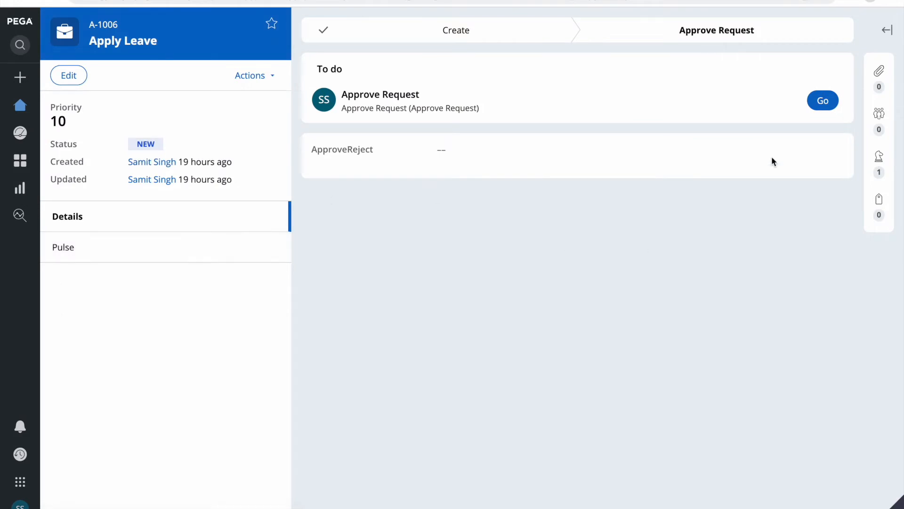
click(817, 105)
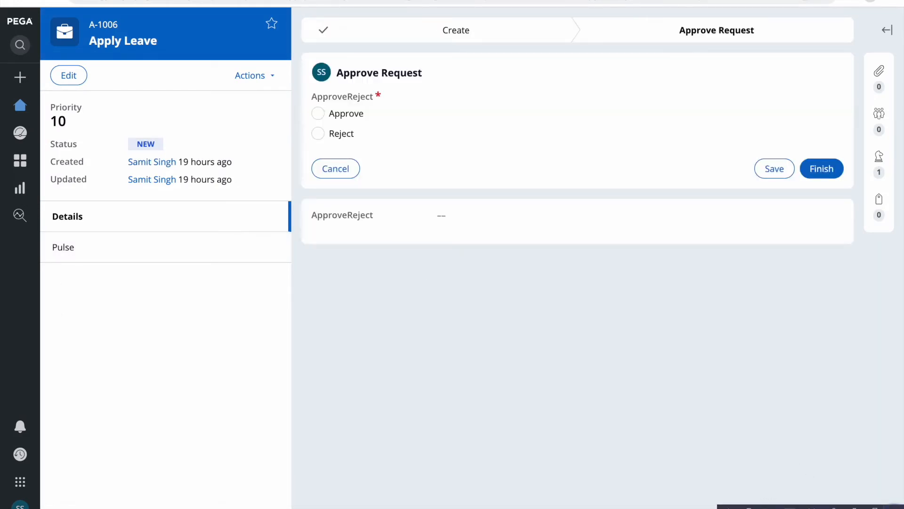
click(773, 507)
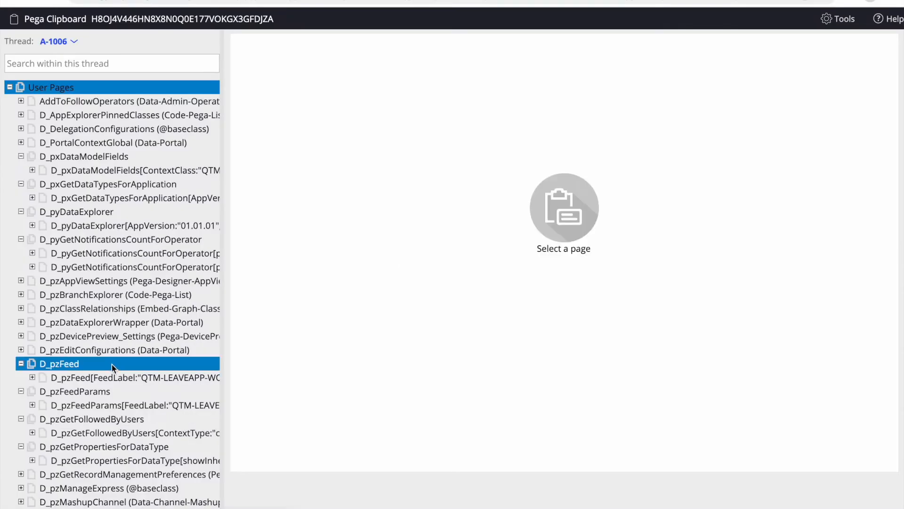
- Expand pyWorkPage > pyWorkParty in the Clipboard and inspect the Owner work party's properties
scroll(113, 368, down, 10)
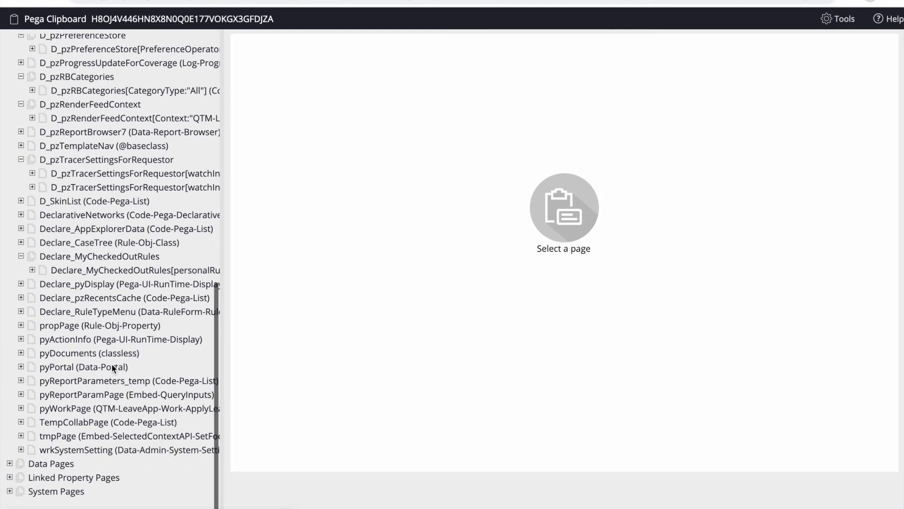
click(21, 408)
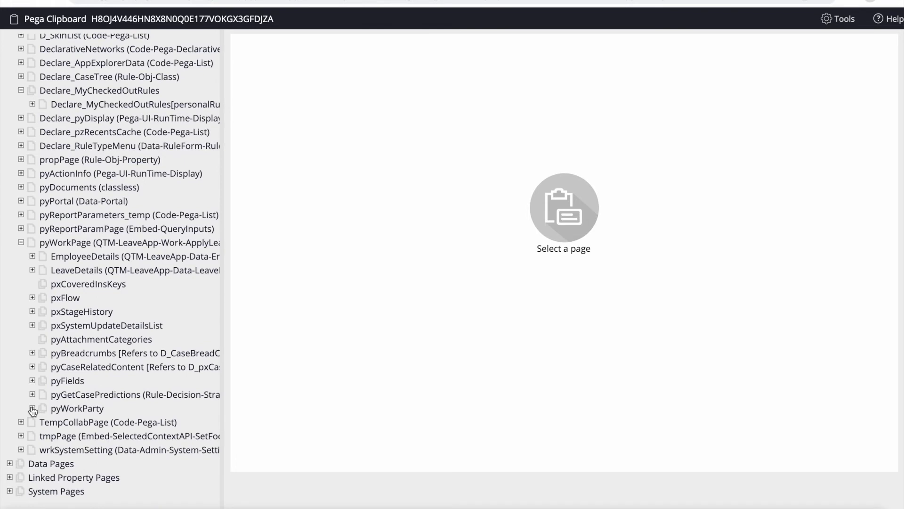
click(32, 409)
click(118, 422)
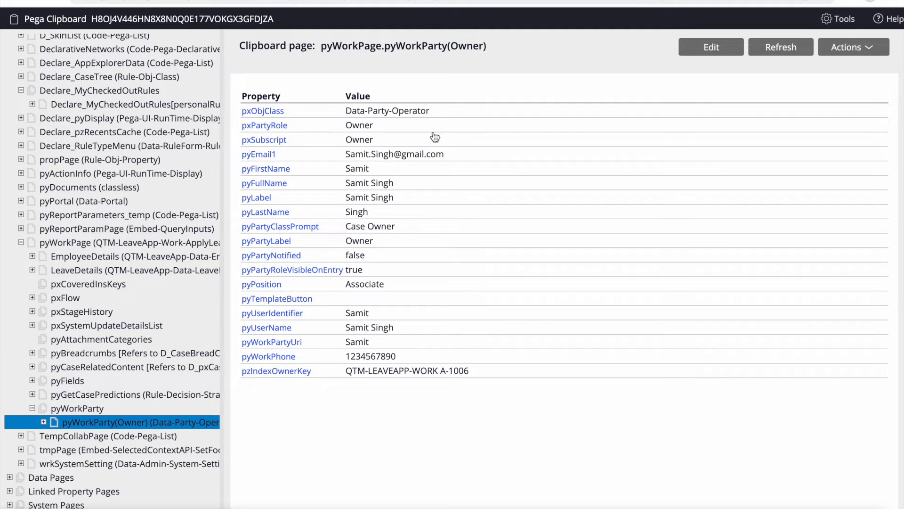
double_click(467, 46)
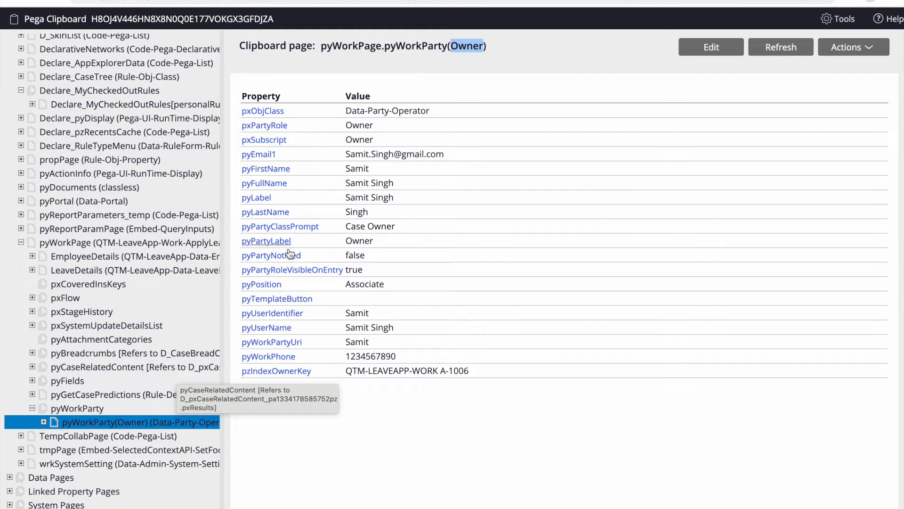
double_click(462, 47)
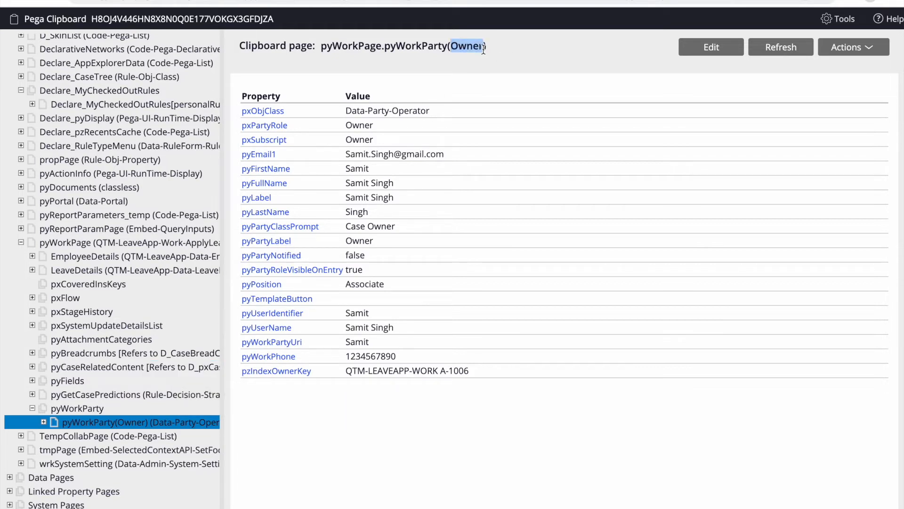
click(462, 47)
double_click(463, 47)
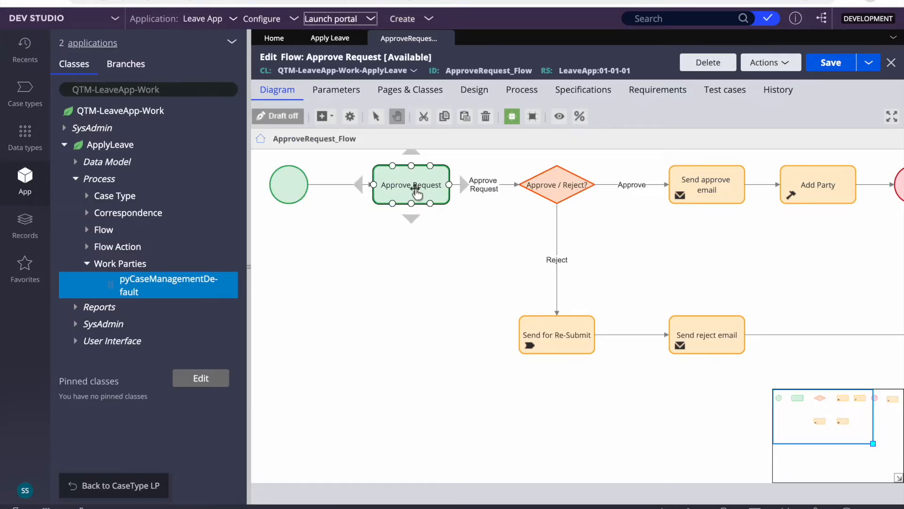
- Review the Approve Request assignment's properties, cancel without changes, and show the Records explorer
double_click(416, 189)
scroll(442, 269, down, 5)
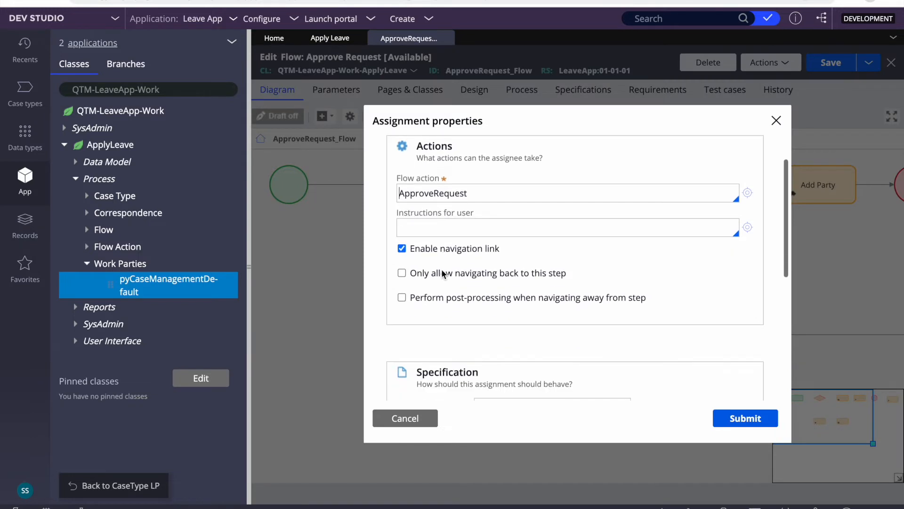
scroll(442, 270, down, 1)
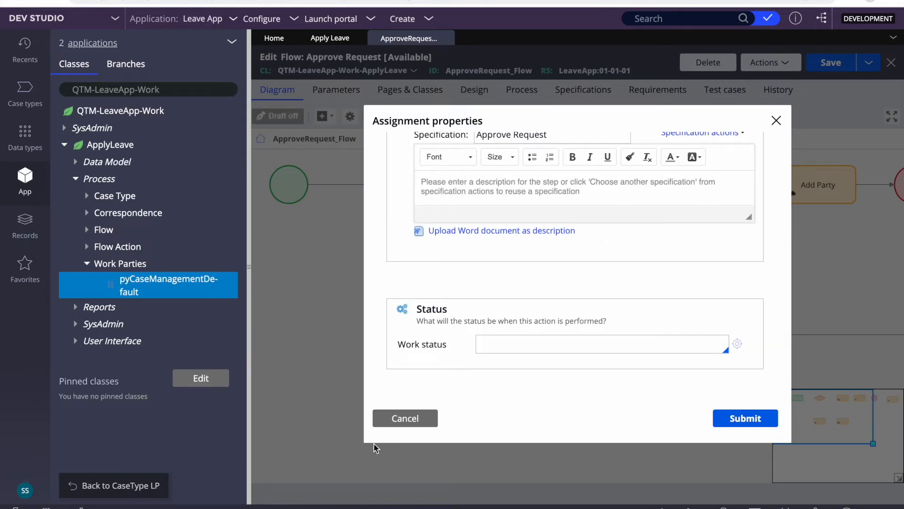
click(396, 419)
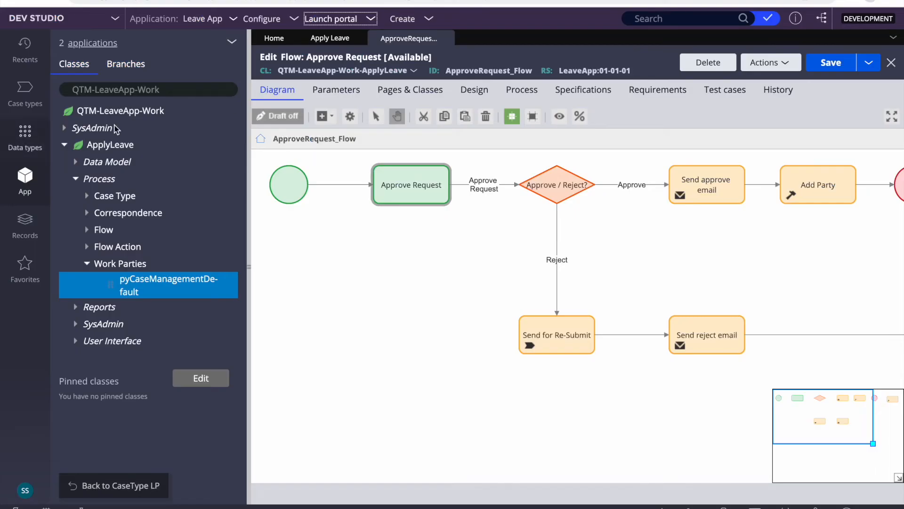
click(22, 228)
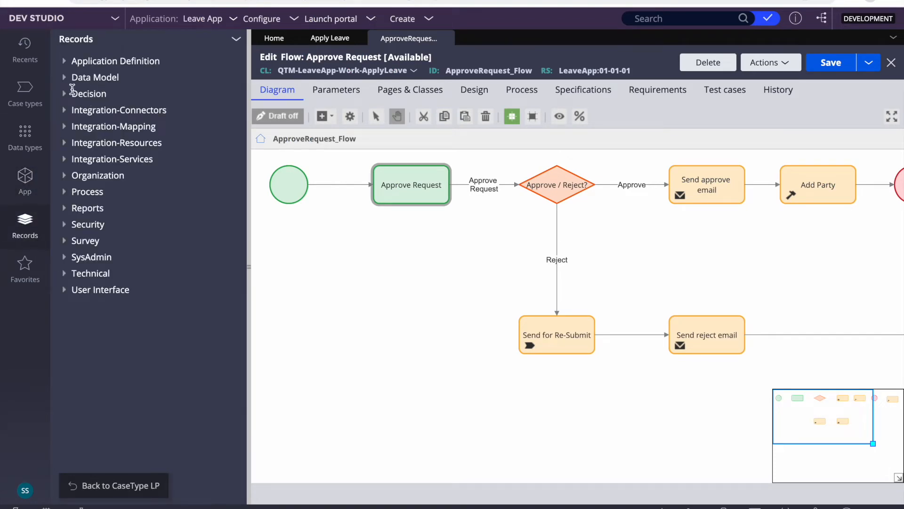
- List Data Model Property rules filtered by workparty and open the pyWorkParty property
click(63, 80)
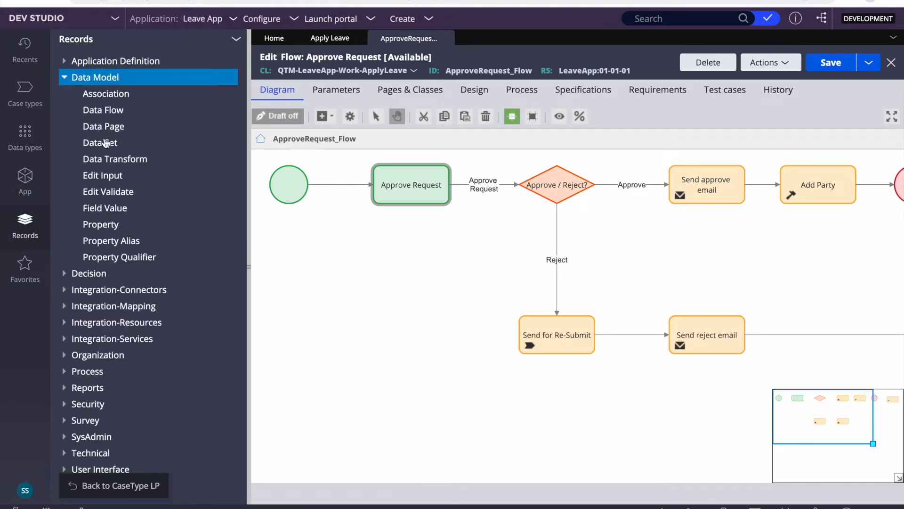
click(103, 228)
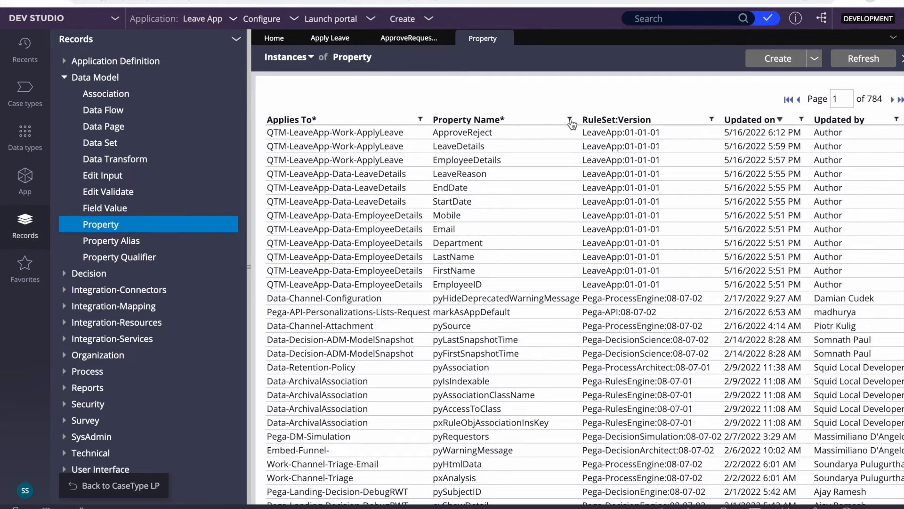
click(570, 119)
click(498, 179)
text(workparty)
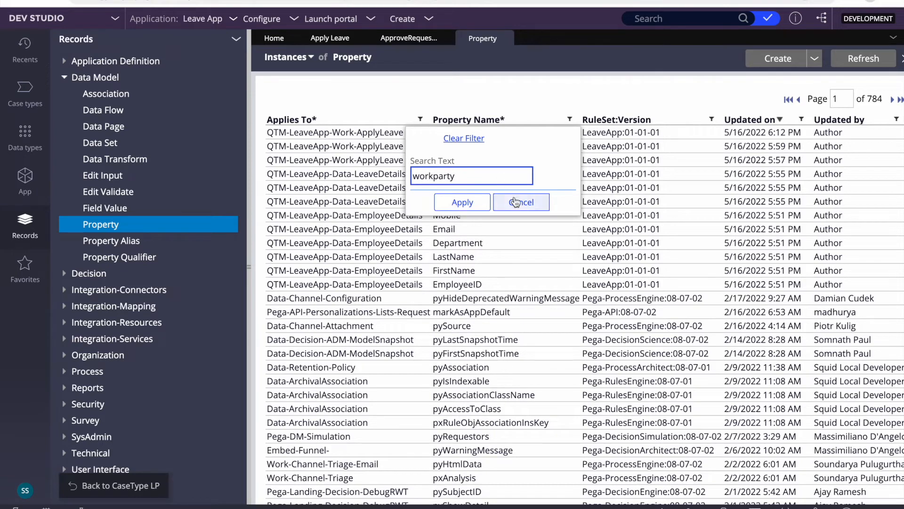
click(468, 202)
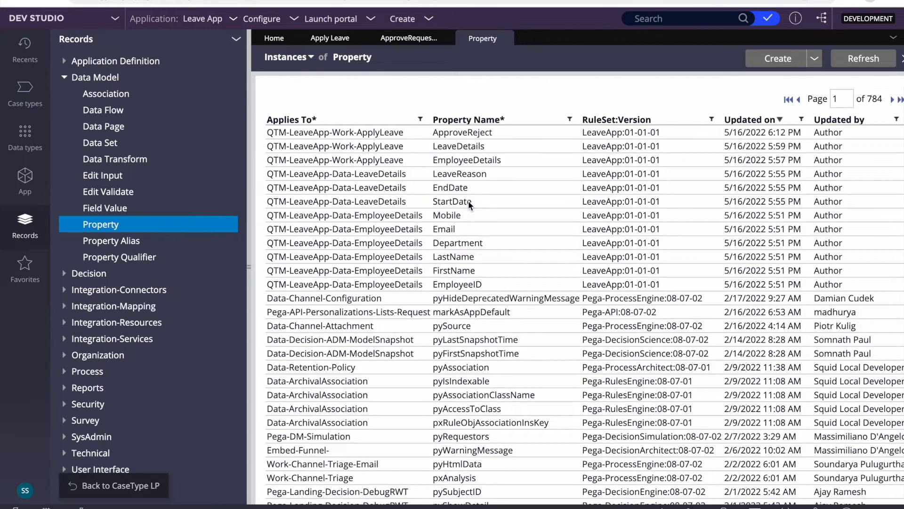
click(407, 110)
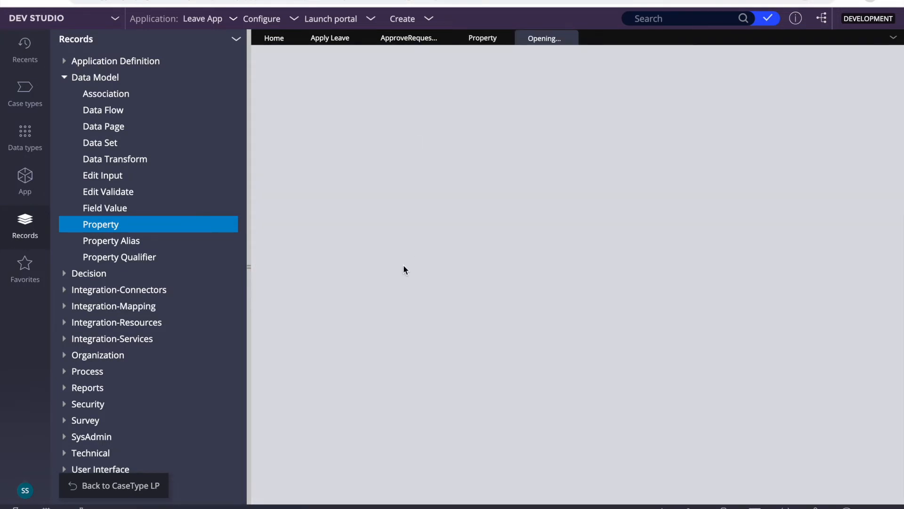
- Check pyWorkParty's Data-Party page definition, then close the property and property list
double_click(322, 185)
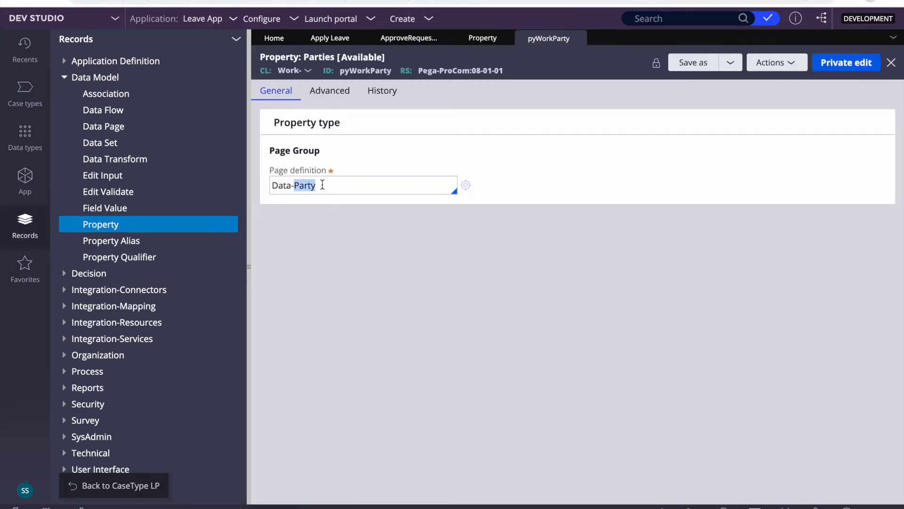
double_click(323, 186)
double_click(323, 186)
triple_click(323, 185)
double_click(323, 185)
click(322, 185)
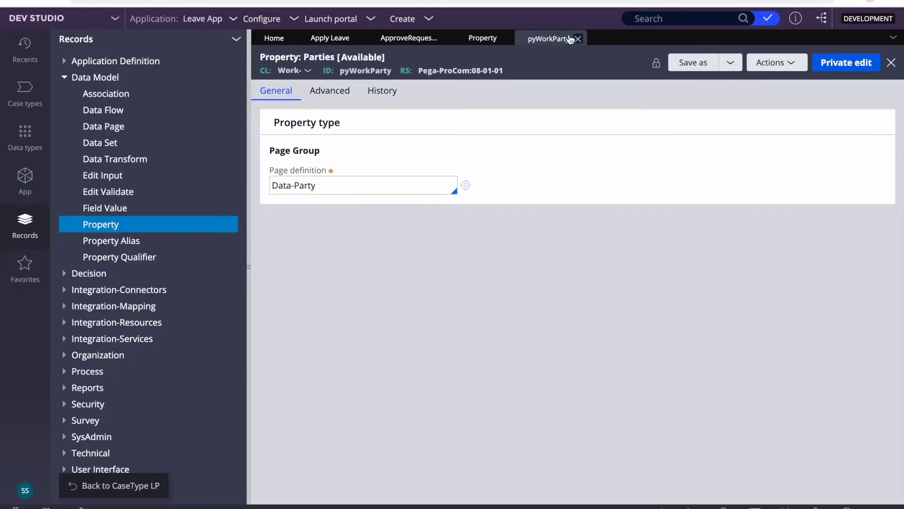
click(580, 37)
click(506, 39)
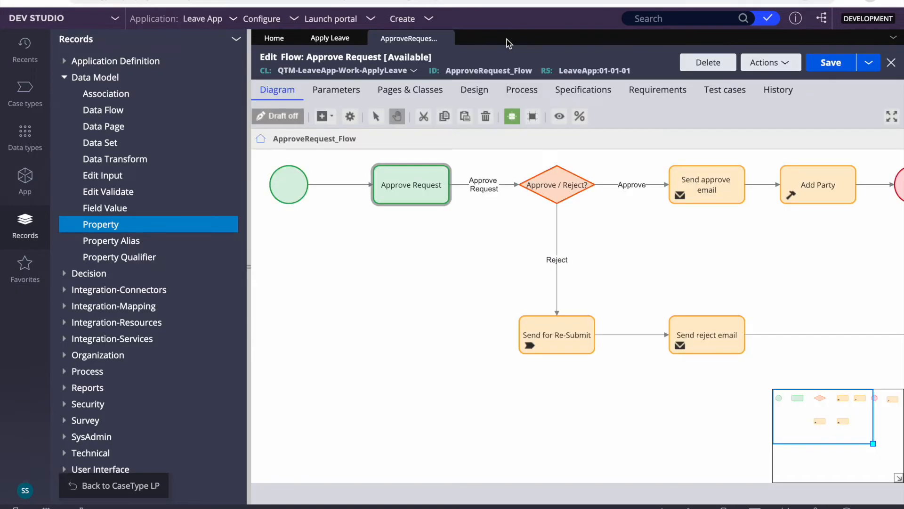
- Collapse the Records panel and open the Start shape's properties to review its routing
click(249, 267)
click(193, 169)
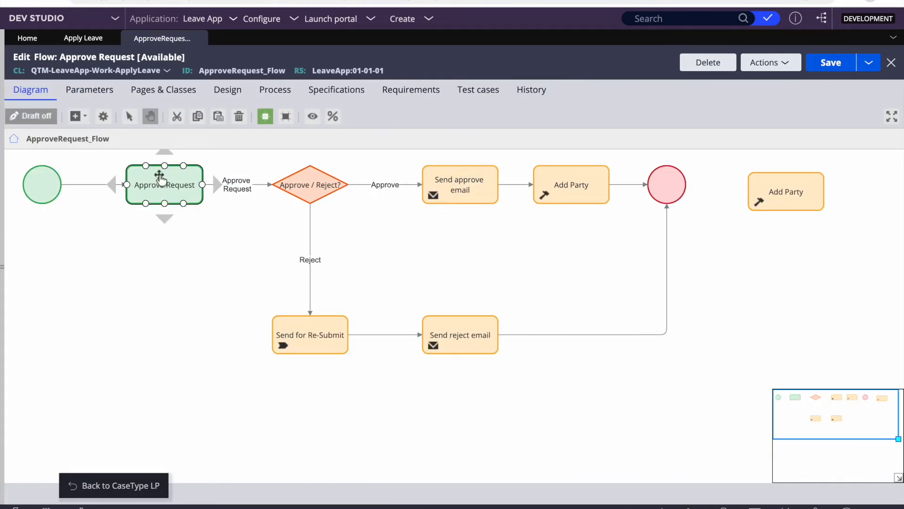
click(43, 188)
double_click(43, 188)
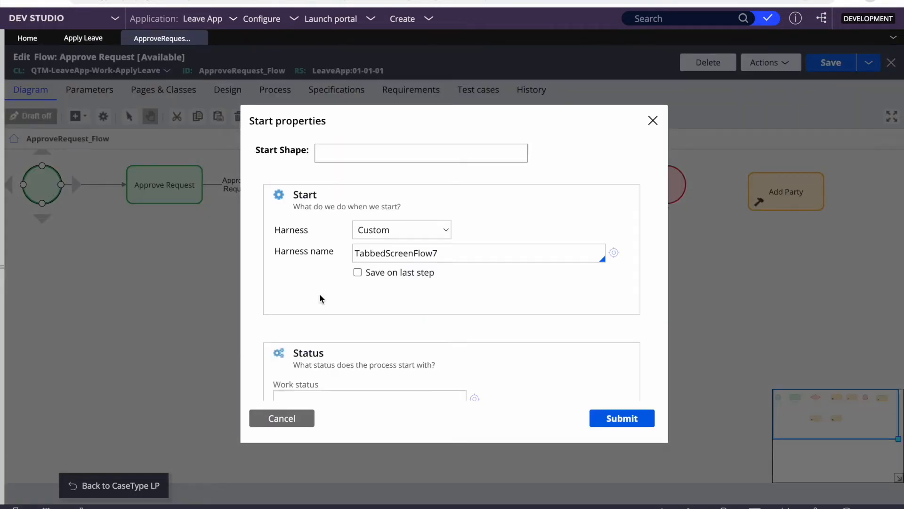
scroll(553, 282, down, 5)
scroll(430, 319, down, 1)
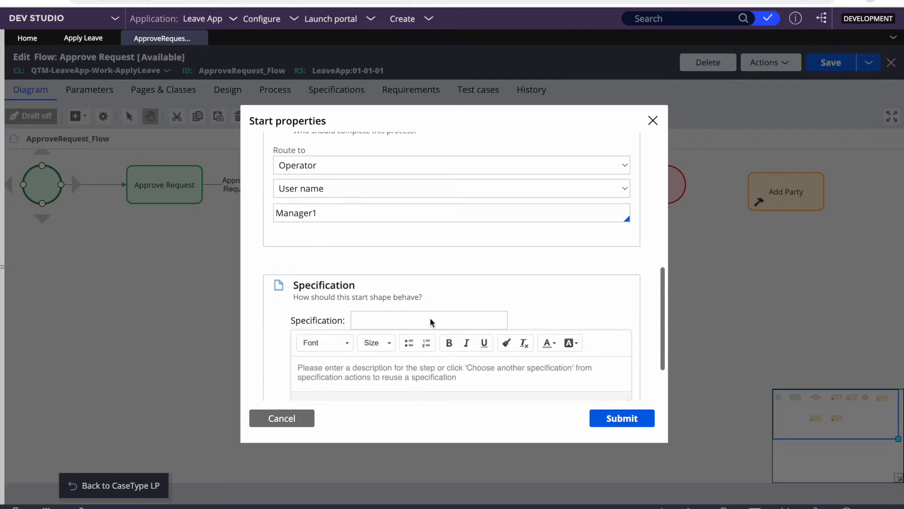
- Close the Start properties unchanged and select the Send approve email step
click(282, 418)
click(148, 324)
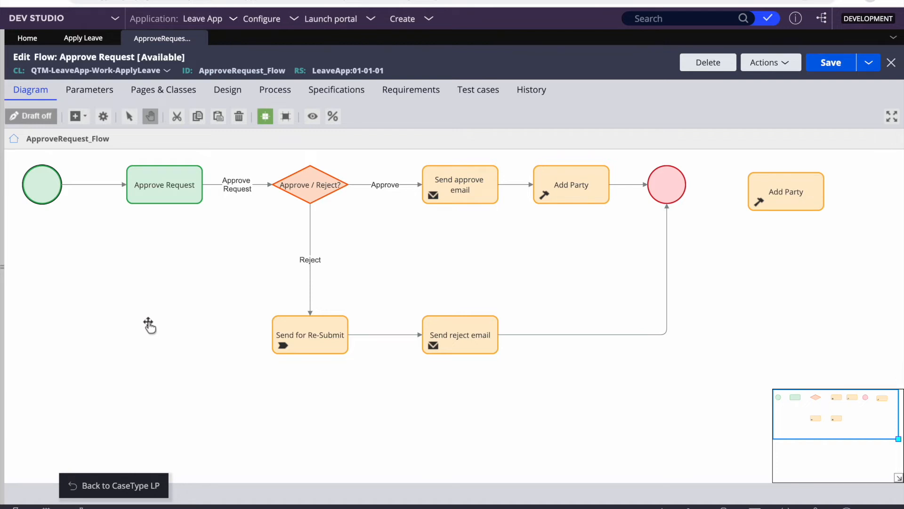
click(460, 185)
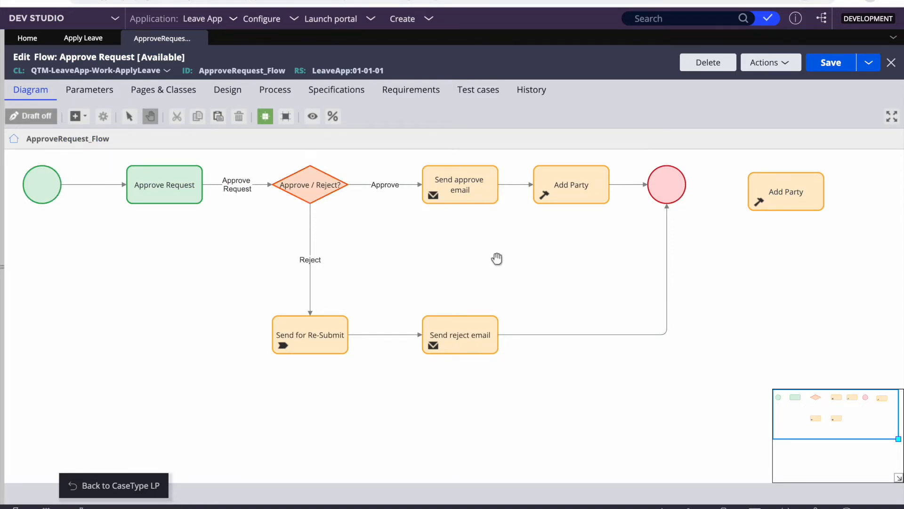
- Open the Send approve email settings and try Email address as the recipient type
click(449, 188)
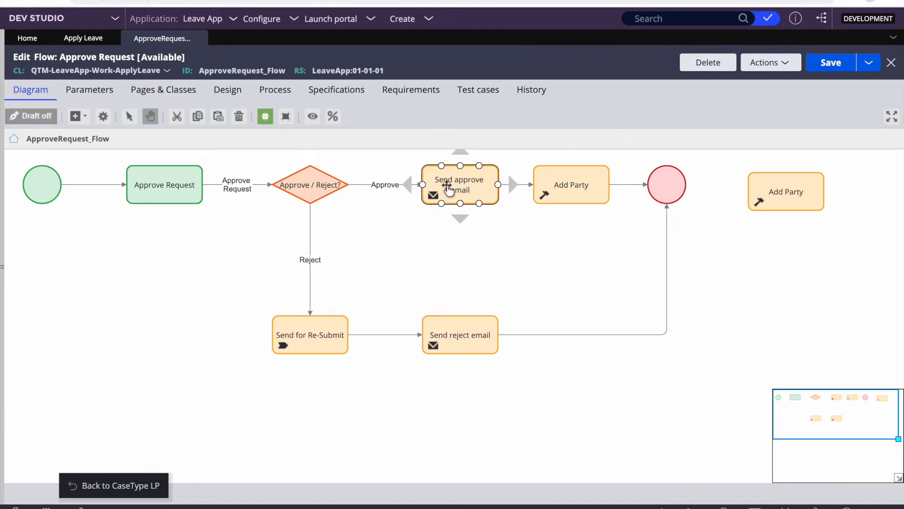
double_click(448, 188)
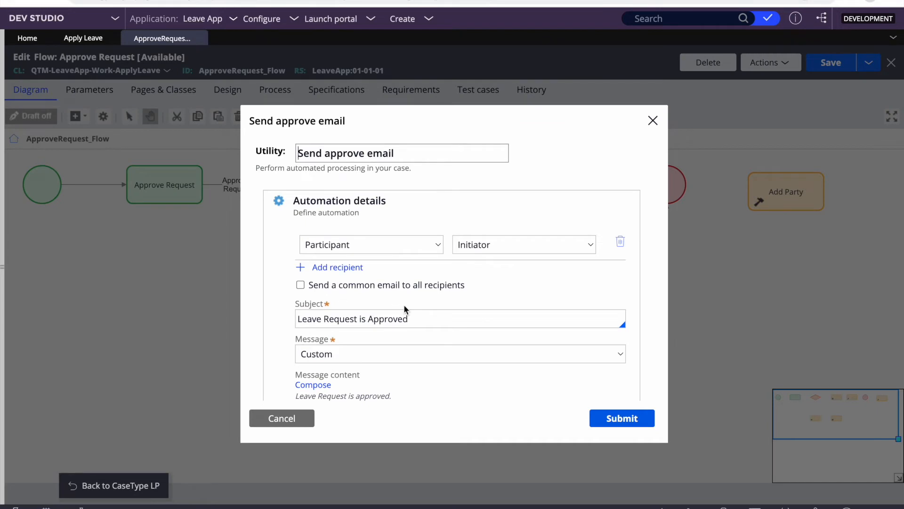
click(332, 249)
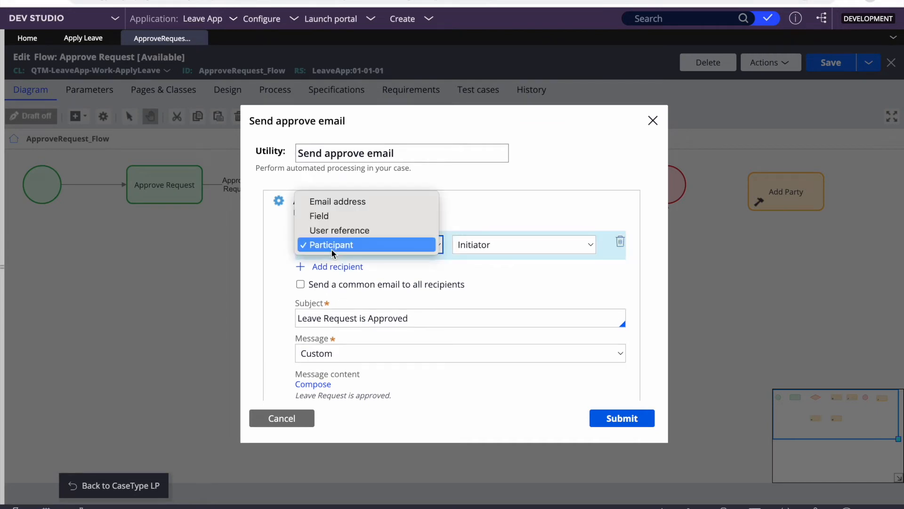
click(341, 203)
click(470, 241)
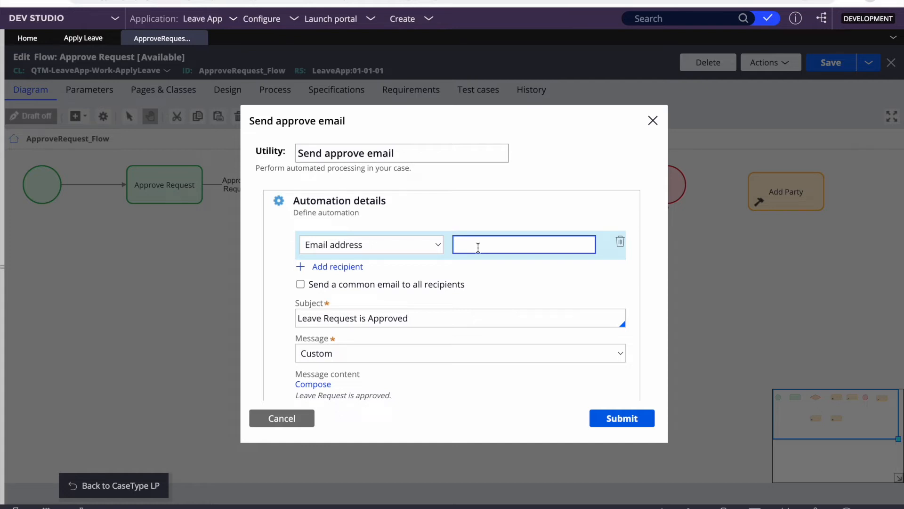
- Set the recipient back to Participant with the Initiator role
click(355, 242)
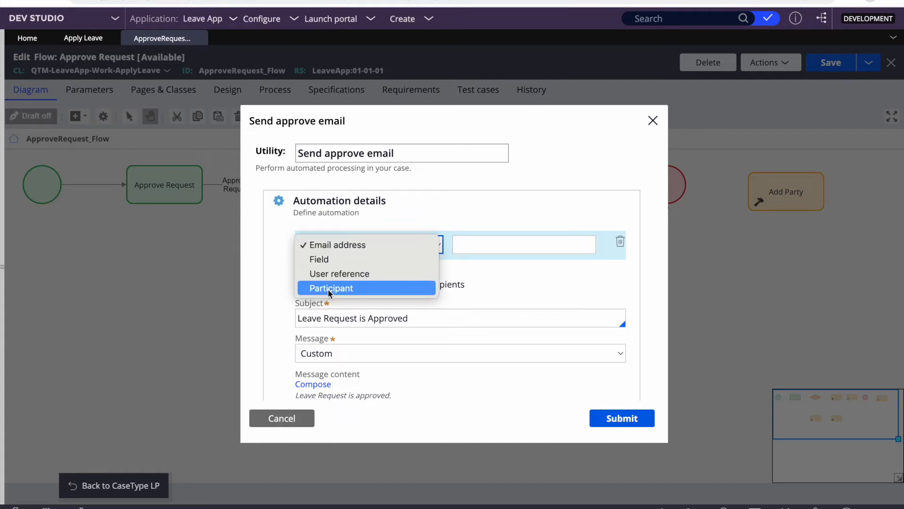
click(328, 288)
click(359, 244)
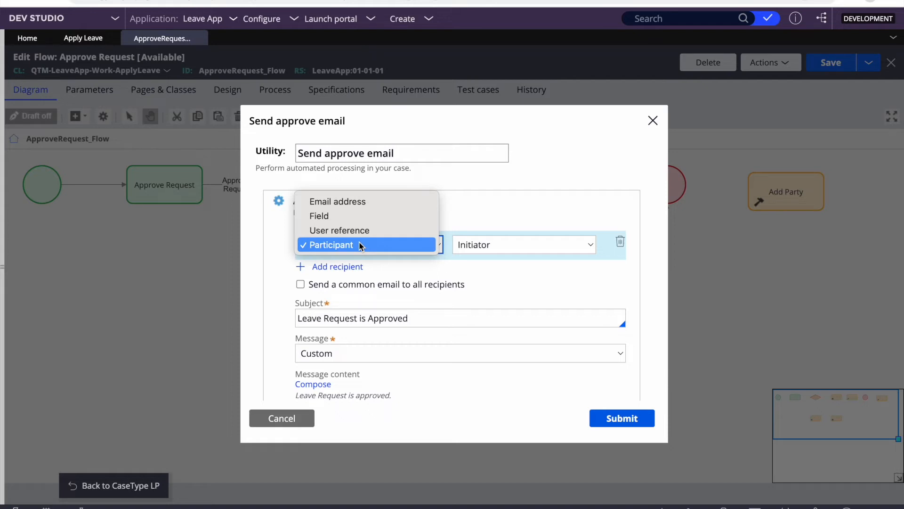
click(359, 245)
click(499, 245)
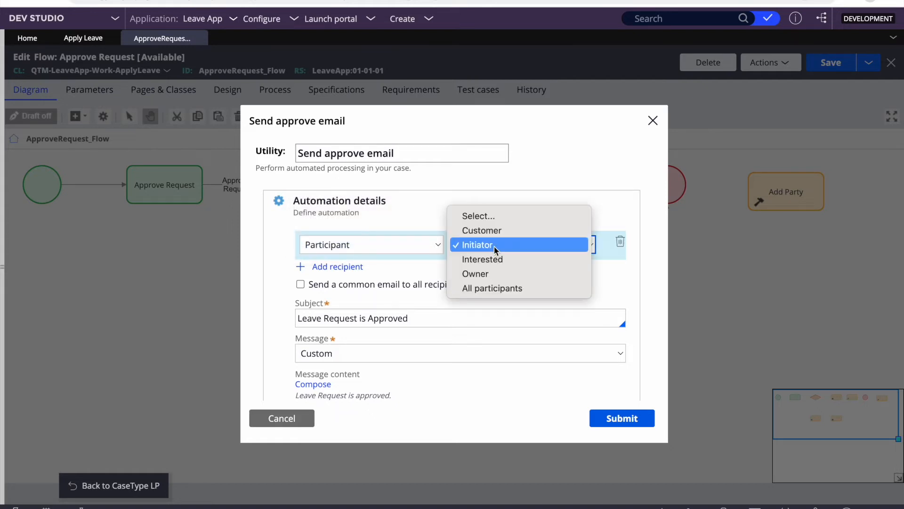
click(474, 242)
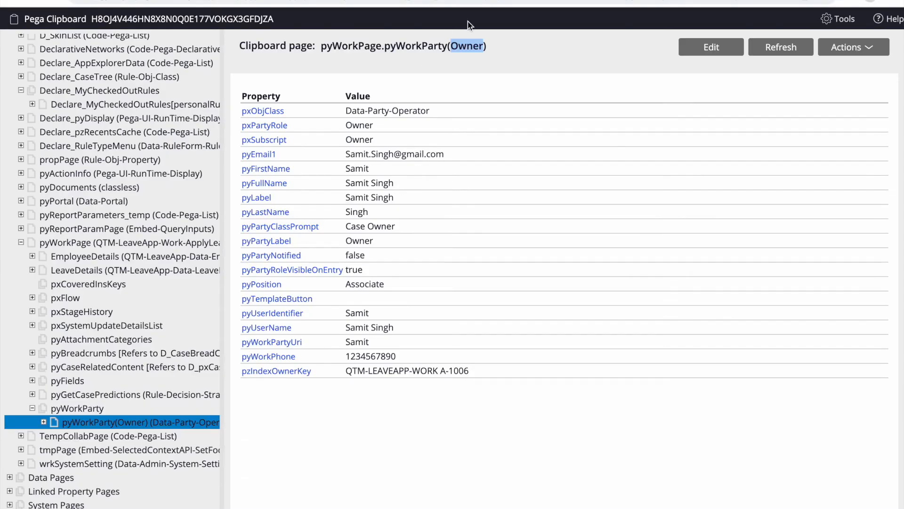
- Highlight the Owner party's role, e-mail address and pyWorkPhone values on the Clipboard
double_click(459, 45)
triple_click(394, 155)
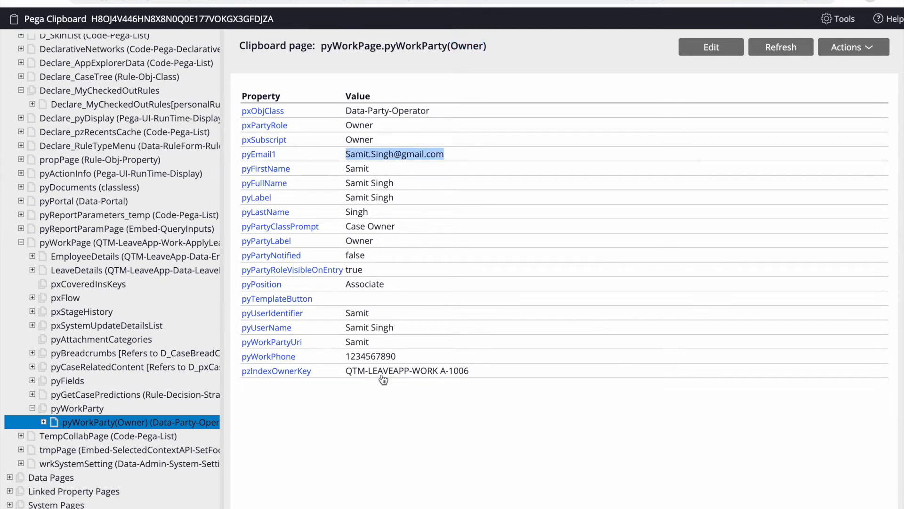
double_click(362, 361)
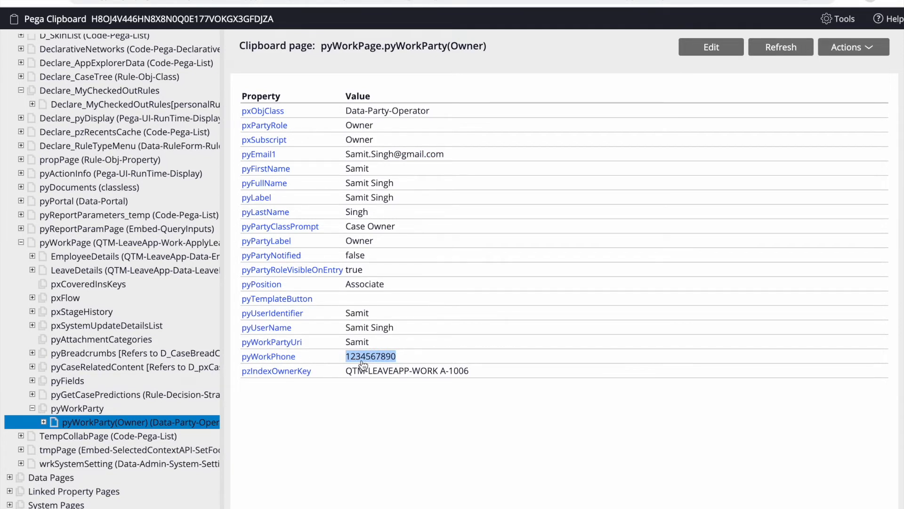
double_click(362, 361)
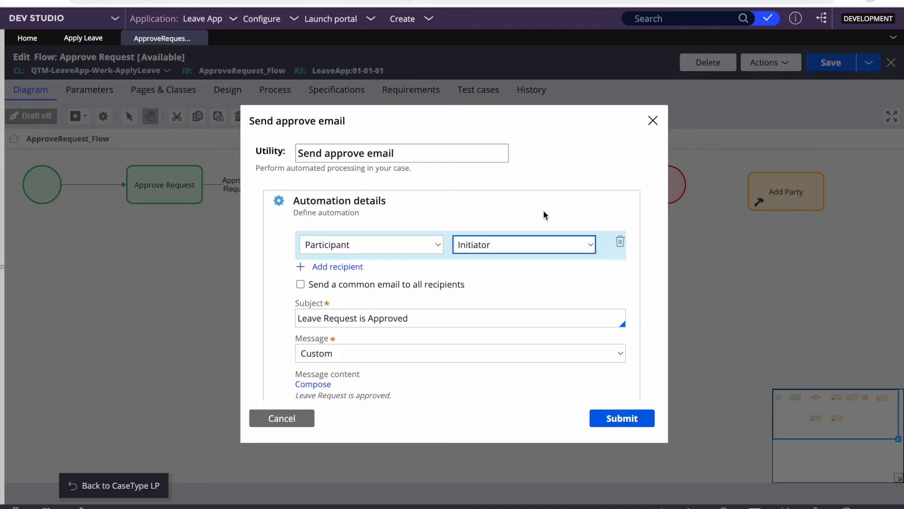
- Cancel the approve email settings and add a Send email shape from Automations
click(282, 418)
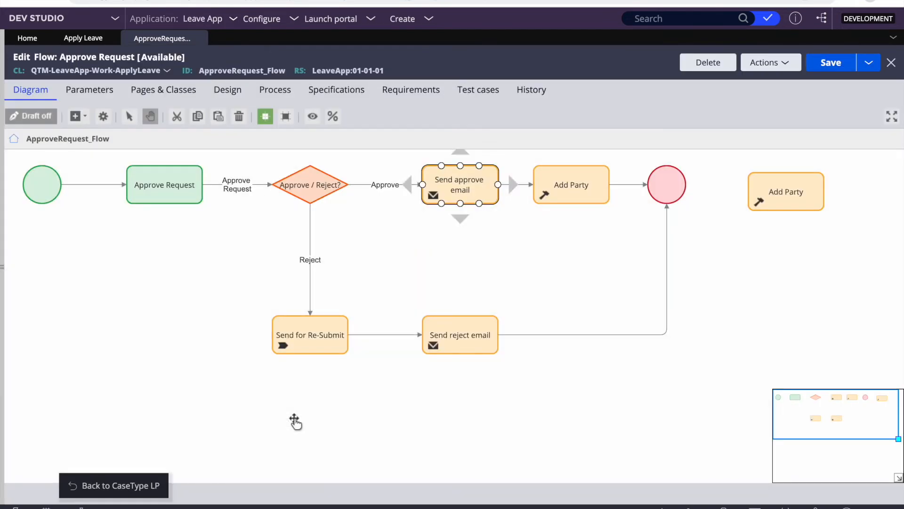
click(42, 184)
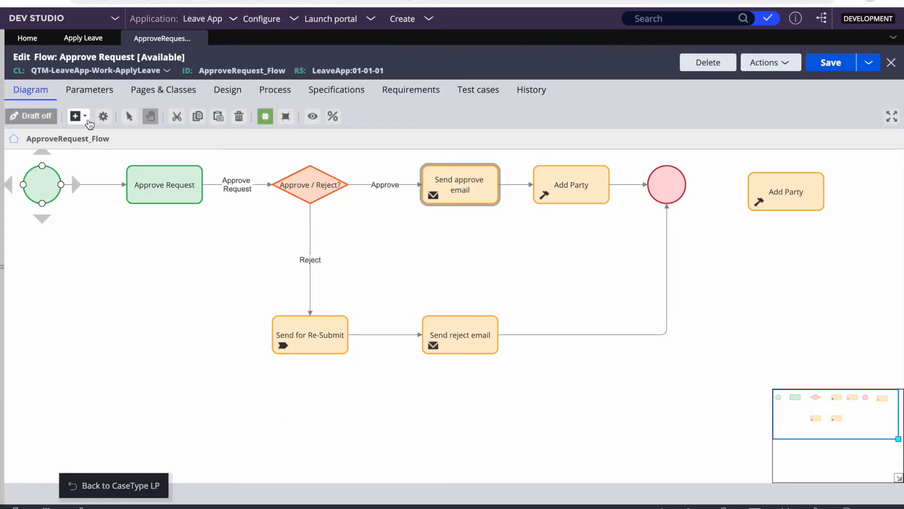
click(76, 116)
mouse_move(98, 287)
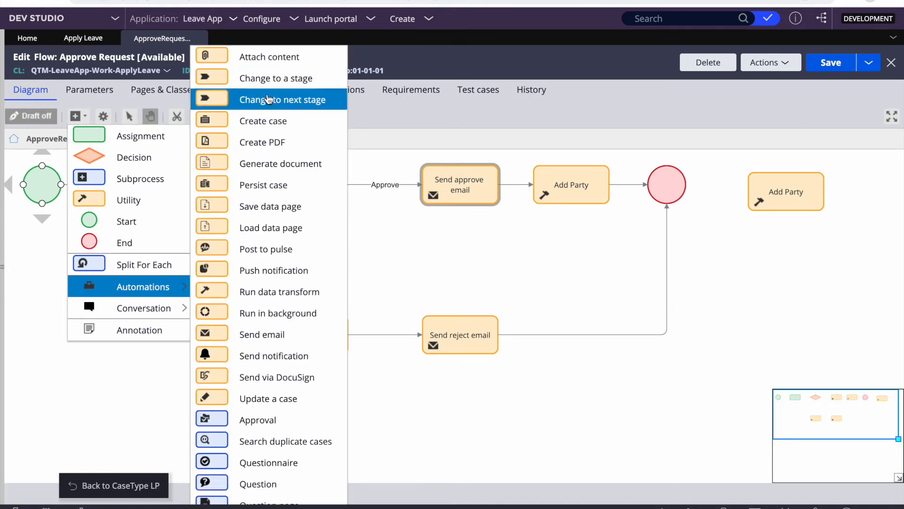
click(262, 335)
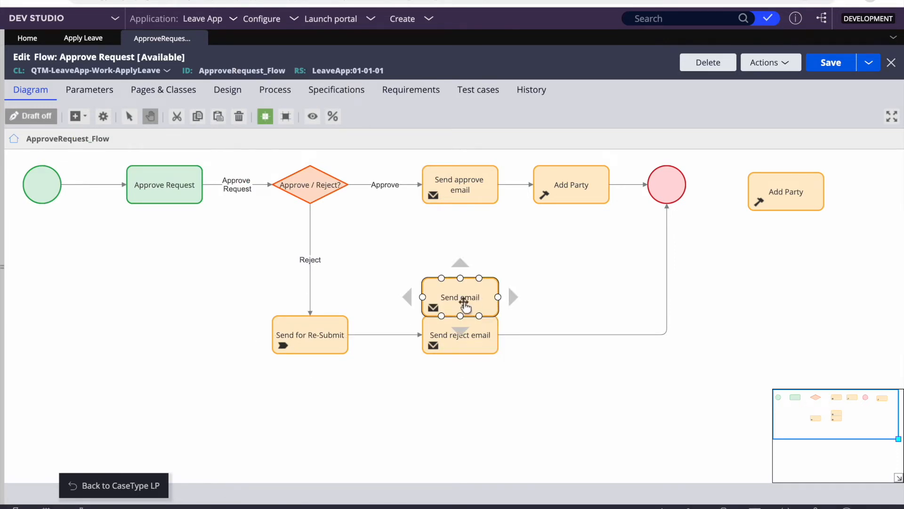
- Inspect the new Send email step: Participant recipient and Custom message type, then close it
double_click(465, 306)
click(379, 239)
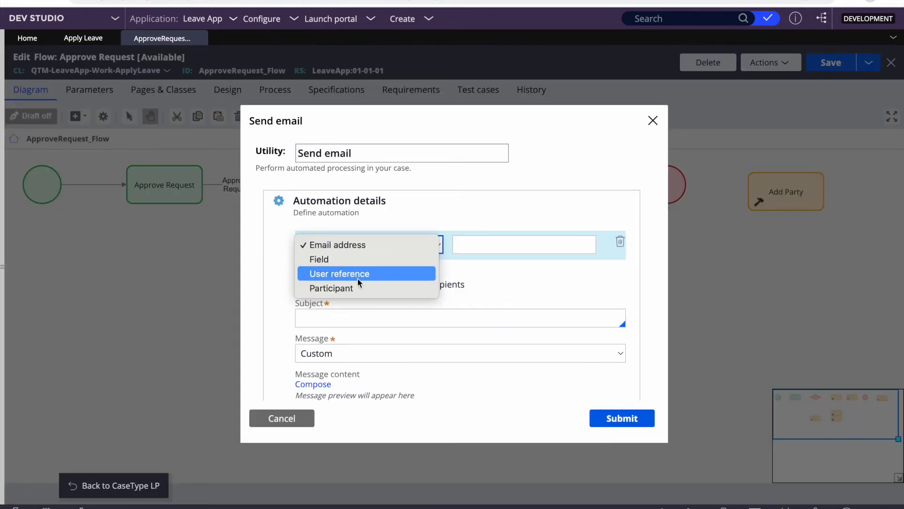
click(339, 286)
click(496, 247)
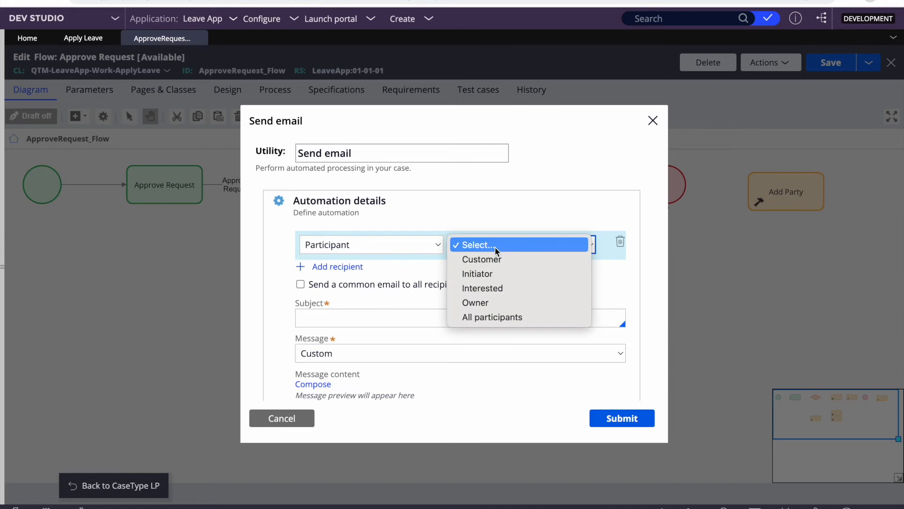
click(553, 165)
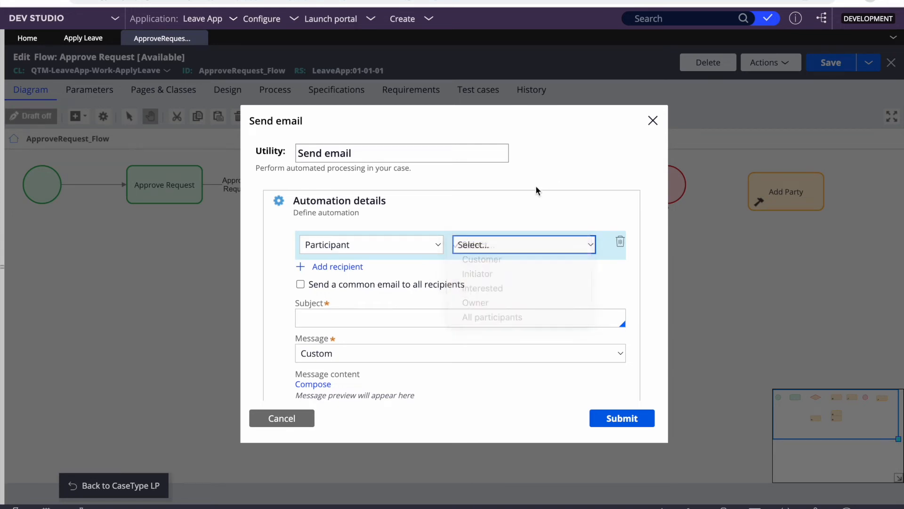
scroll(399, 331, down, 3)
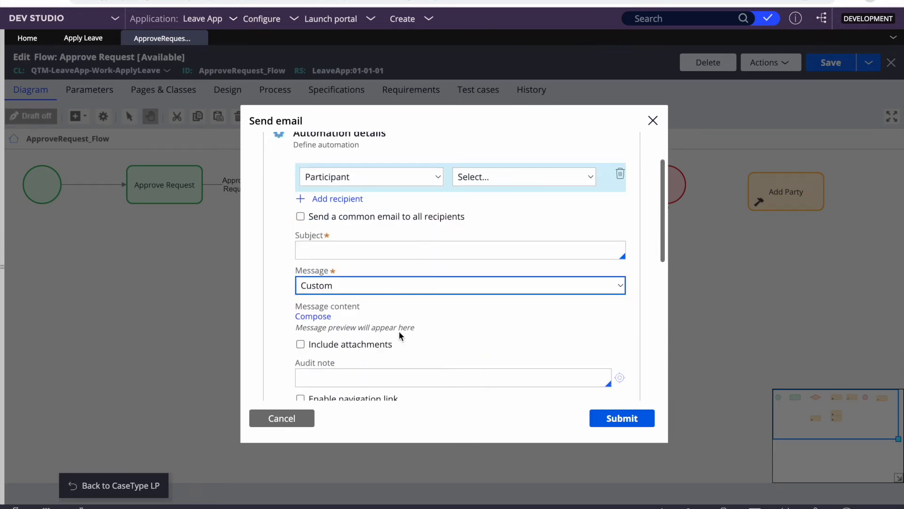
click(301, 291)
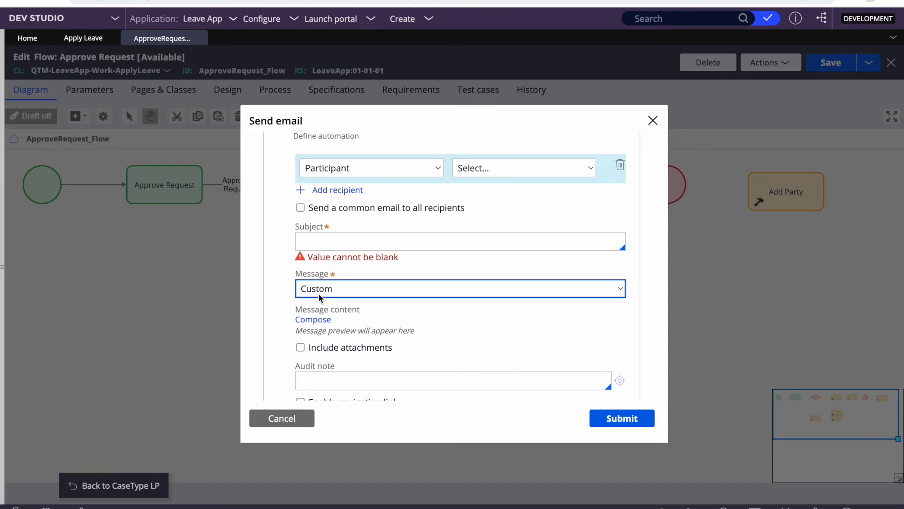
click(277, 286)
click(653, 121)
- Delete the added Send email step and expand the Records explorer
right_click(430, 284)
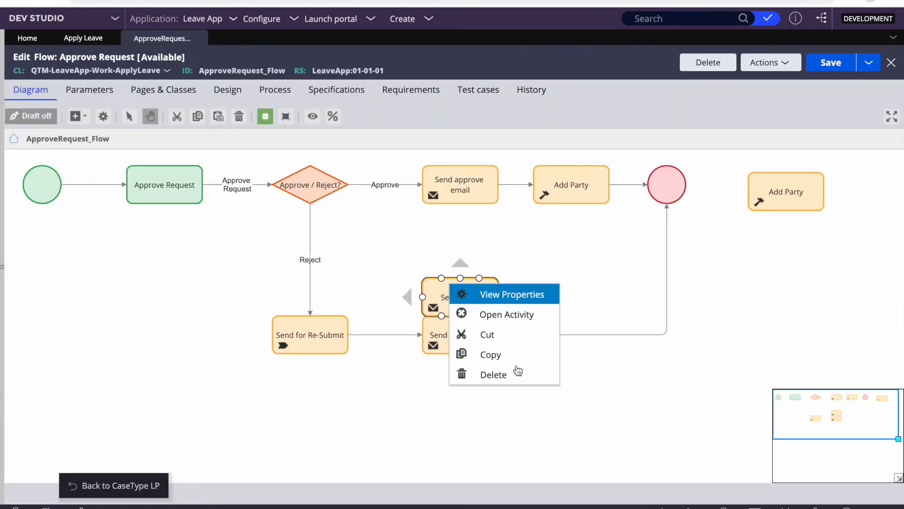
click(489, 375)
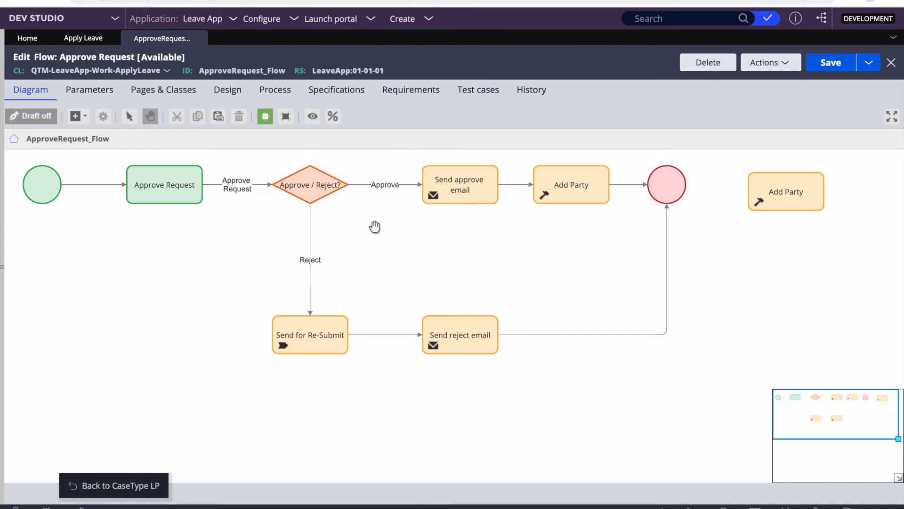
click(3, 260)
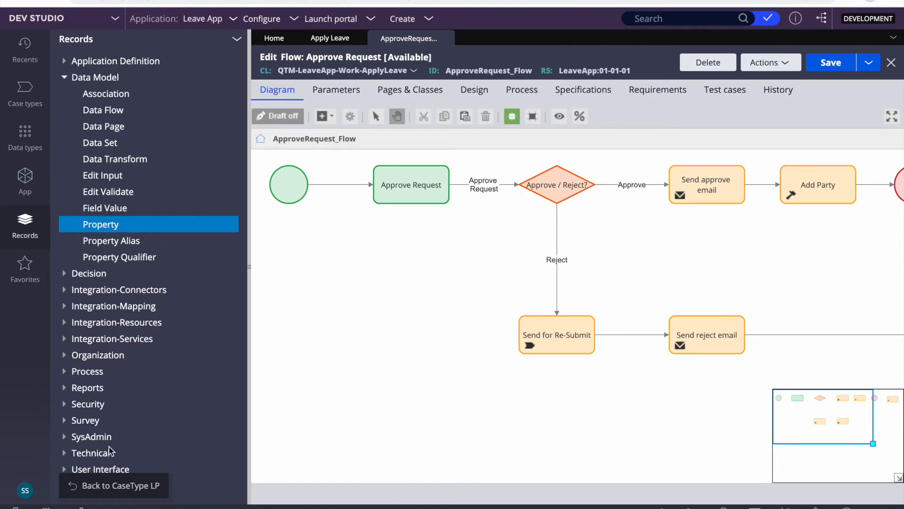
- Open the current operator's record and select the e-mail address on its Profile tab
click(25, 490)
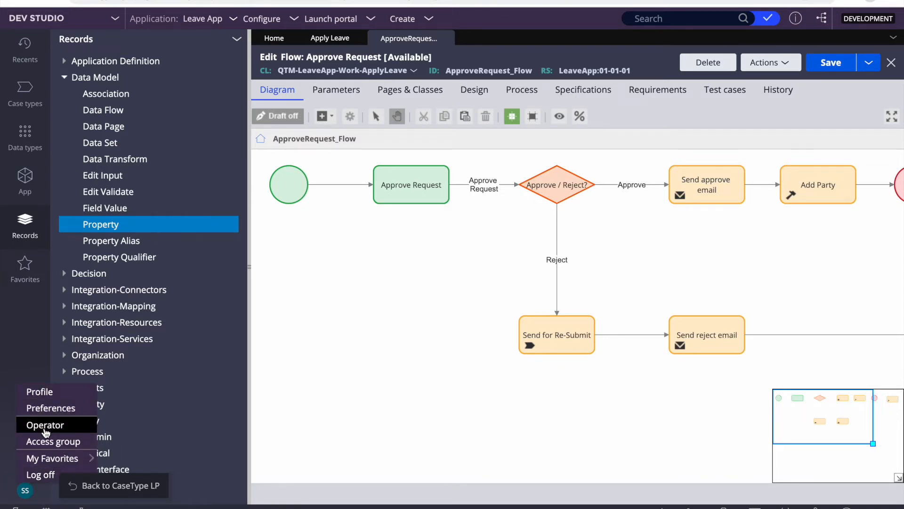
click(46, 428)
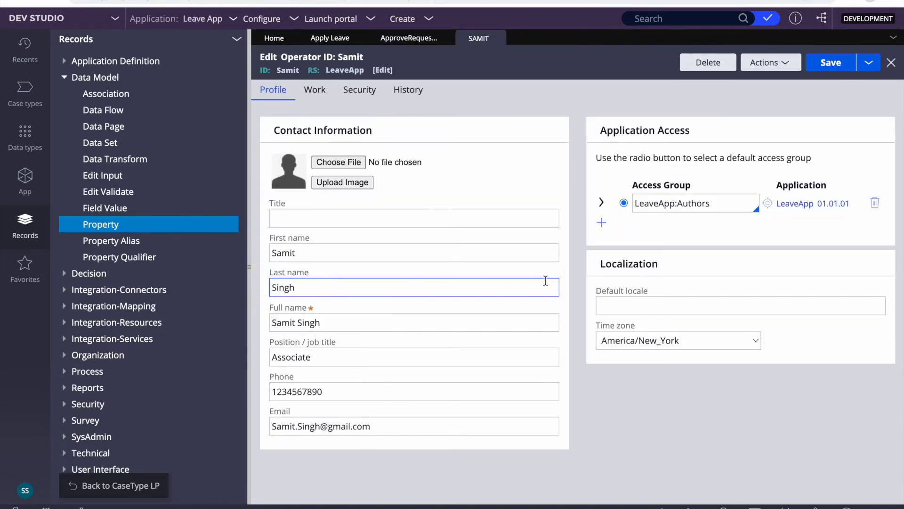
double_click(327, 426)
triple_click(327, 426)
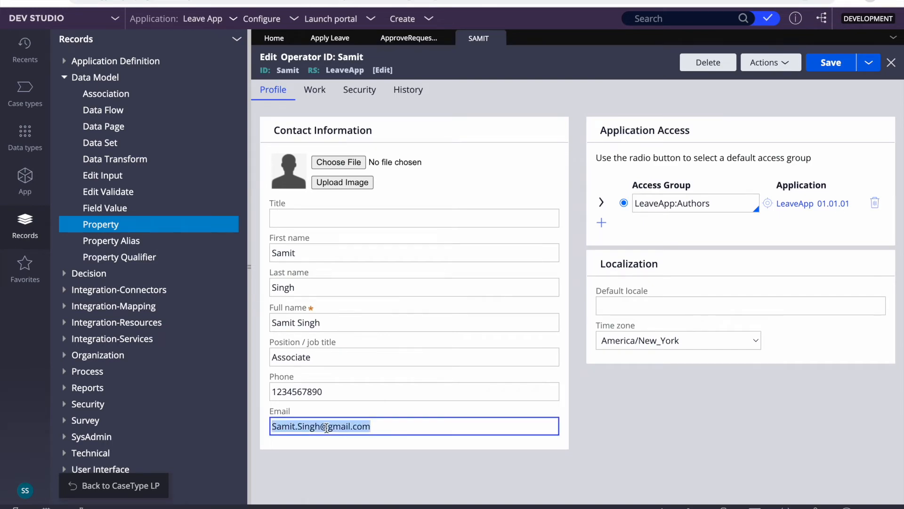
click(426, 475)
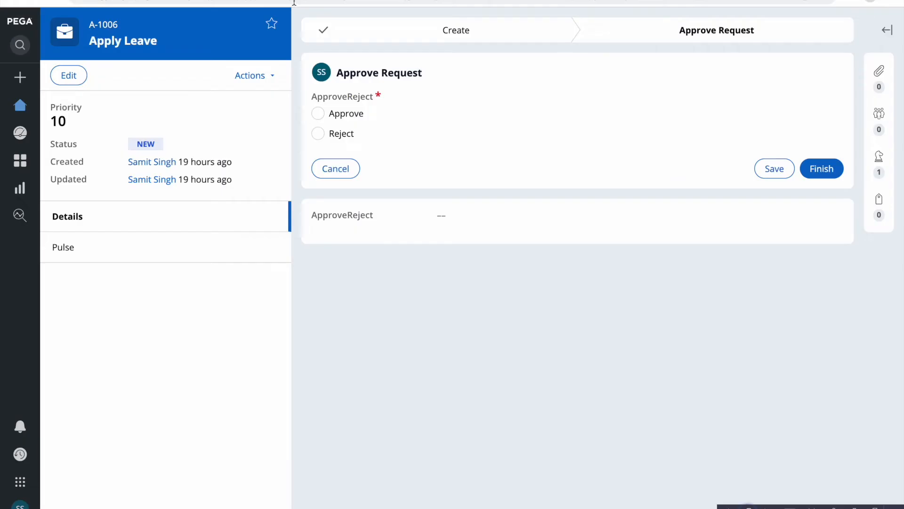
- Start a new Apply Leave case and fill the Employee Details fields with placeholder text
click(17, 77)
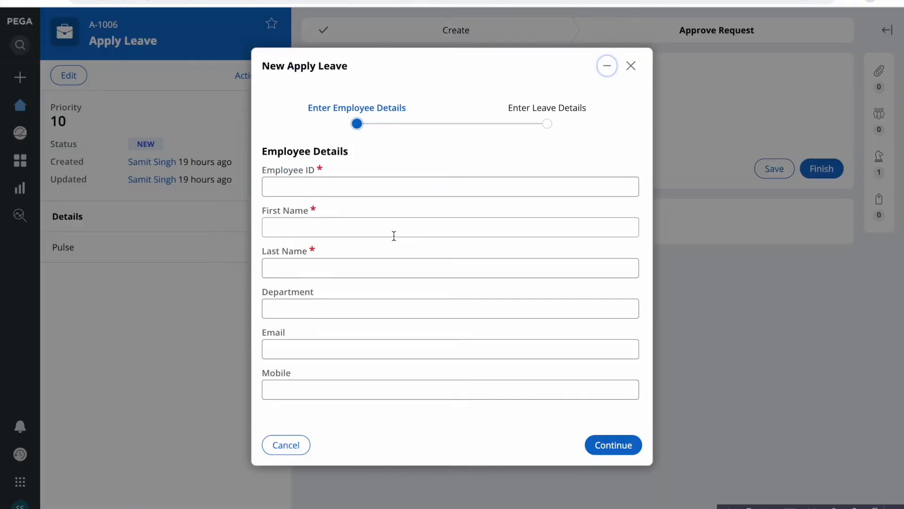
click(320, 191)
text(jkhkl)
key(Tab)
text(hjk)
key(Tab)
text(hgjk)
key(Tab)
text(hgkj)
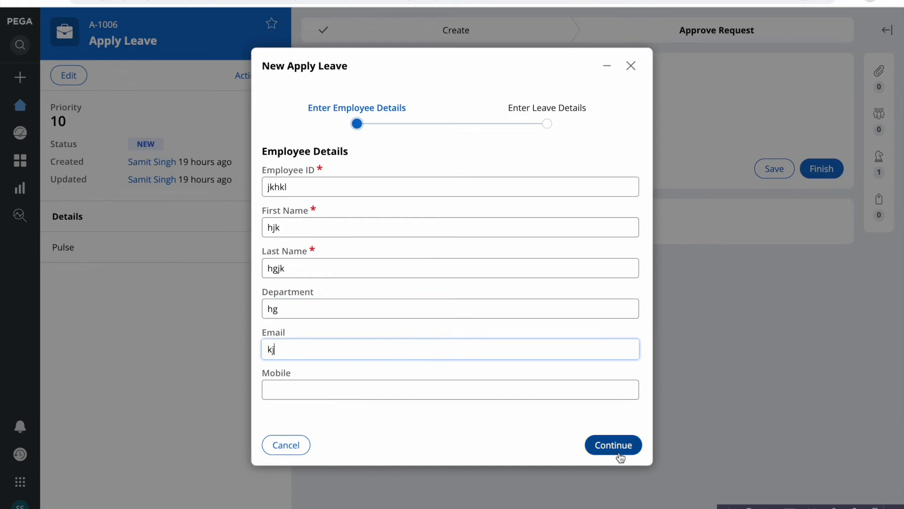
- Continue past the leave details and create case A-2001
click(619, 444)
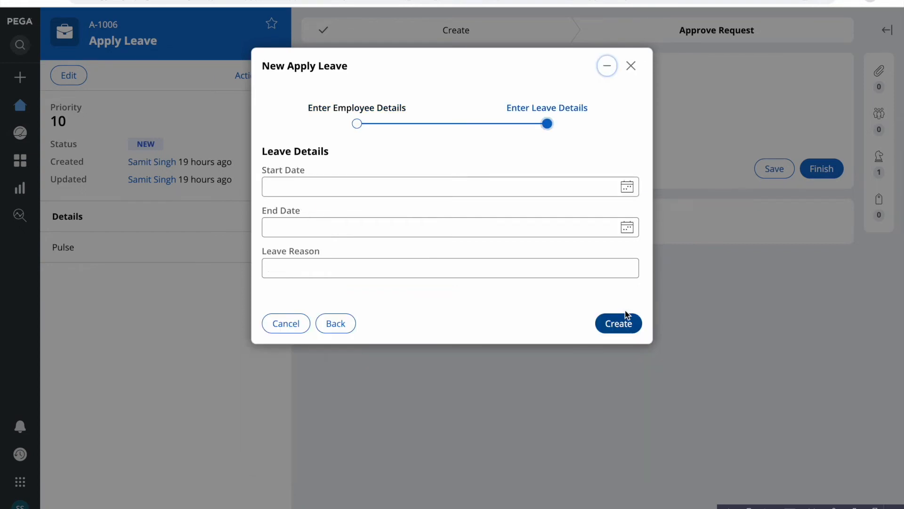
click(612, 324)
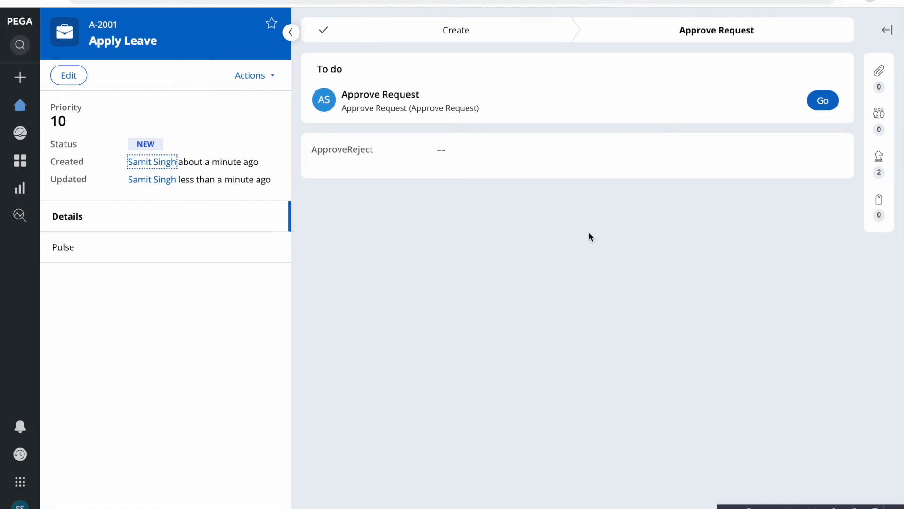
key(F4)
- Open a new Chrome Incognito window from the browser menu
click(615, 499)
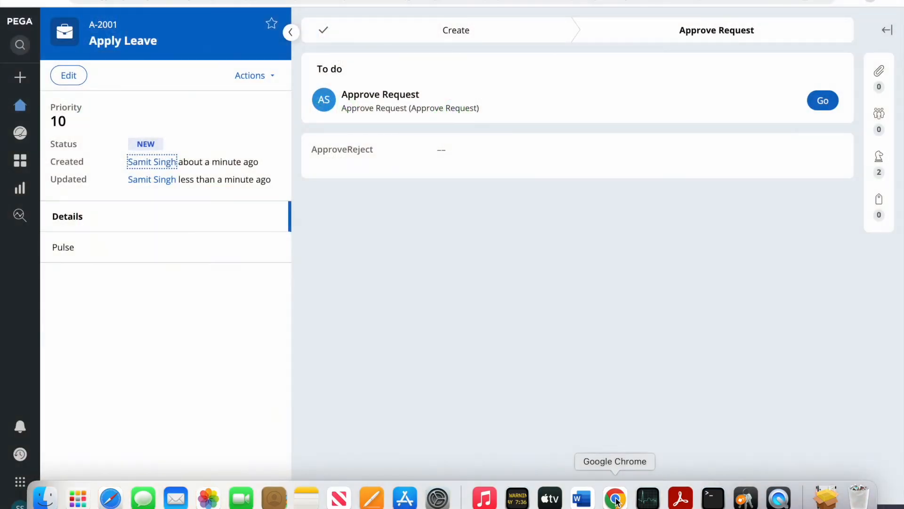
key(F4)
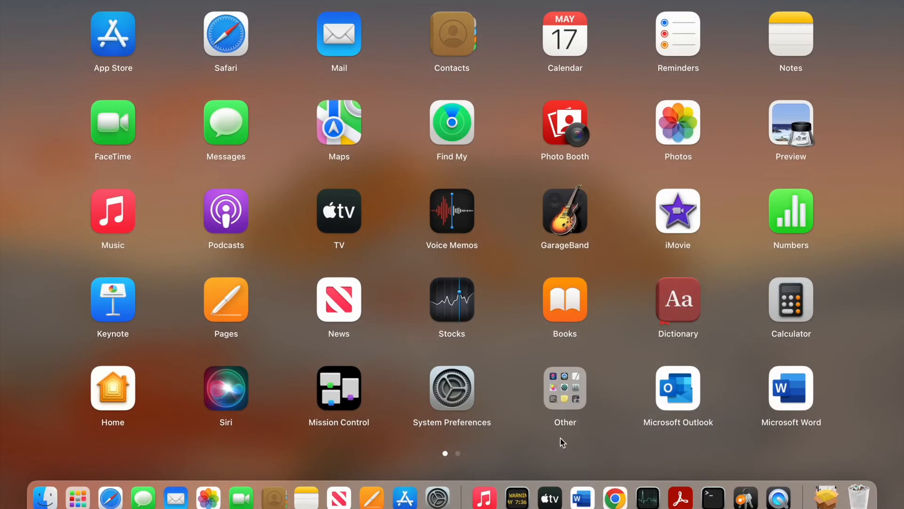
click(616, 498)
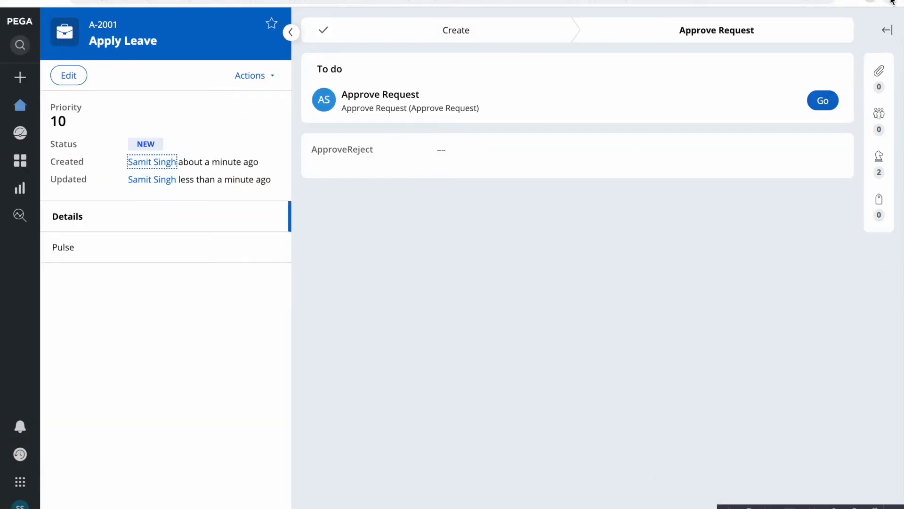
click(884, 7)
key(F4)
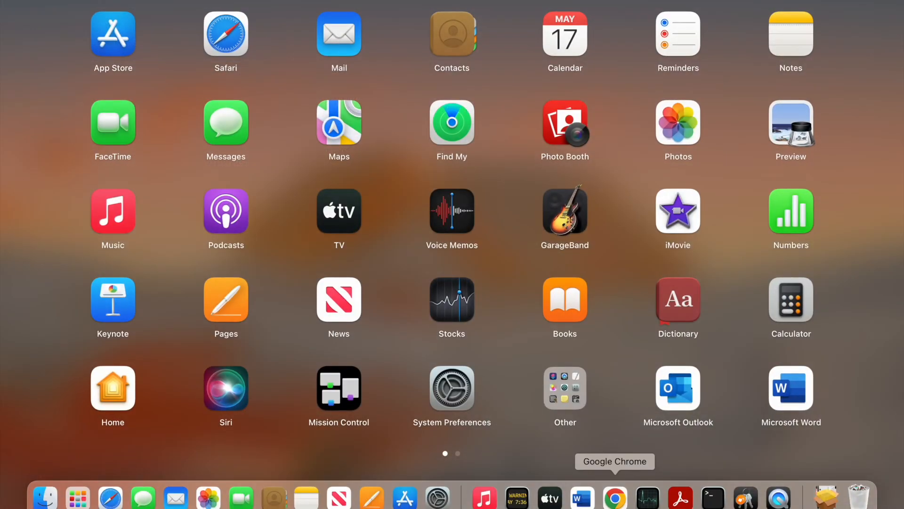
click(615, 501)
click(615, 500)
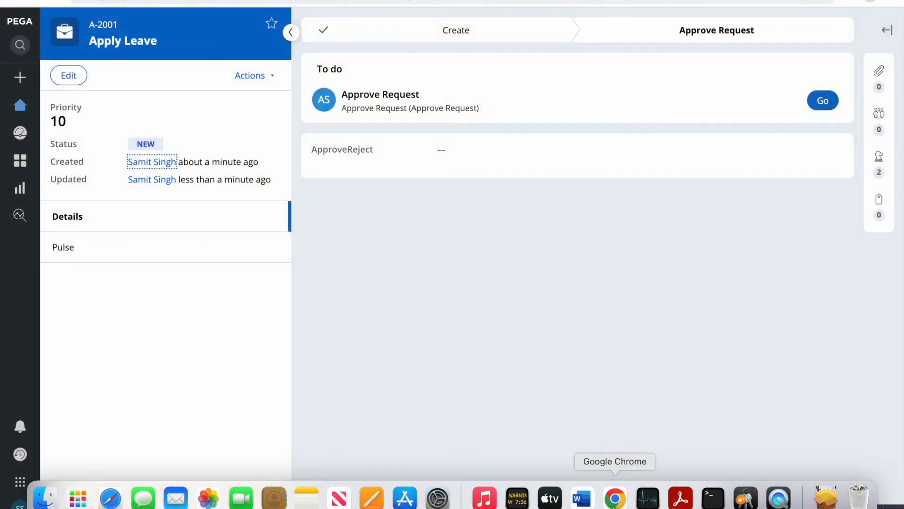
click(883, 7)
click(725, 55)
- Copy the Pega Dev Studio page's web address from its tab
key(F4)
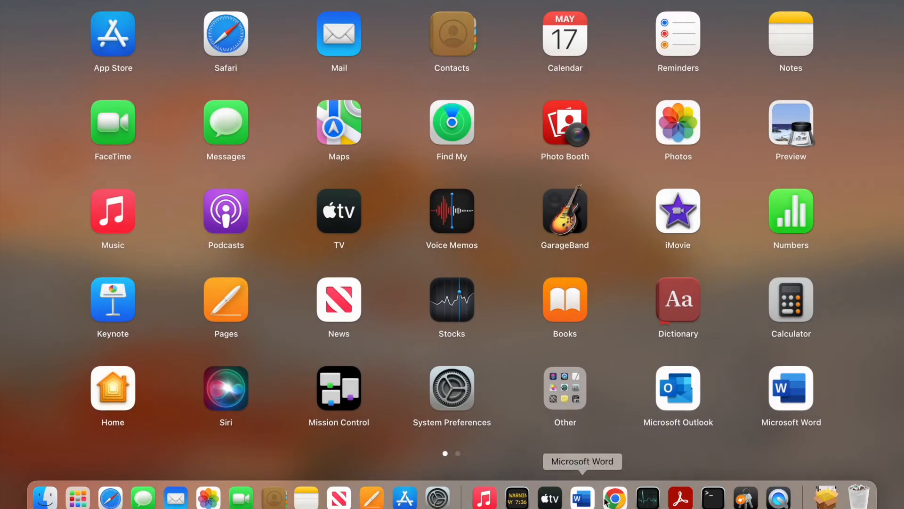
click(623, 499)
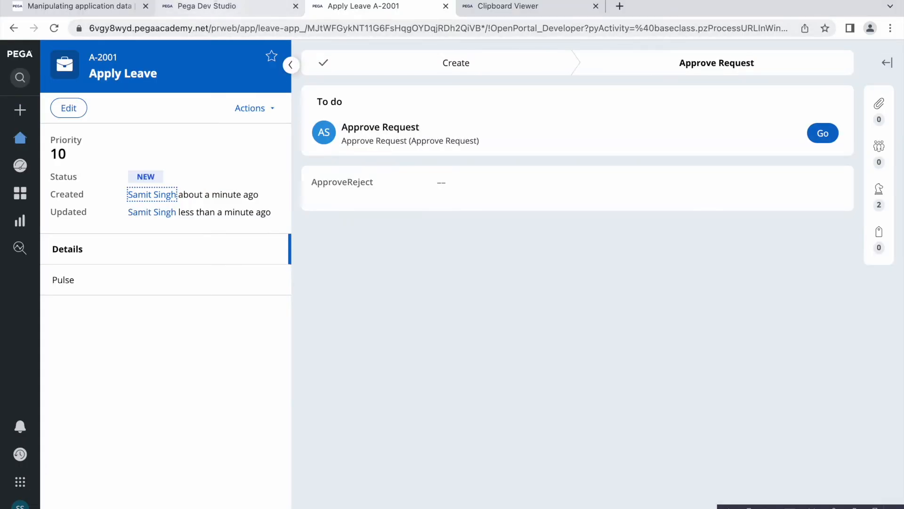
click(206, 12)
click(214, 26)
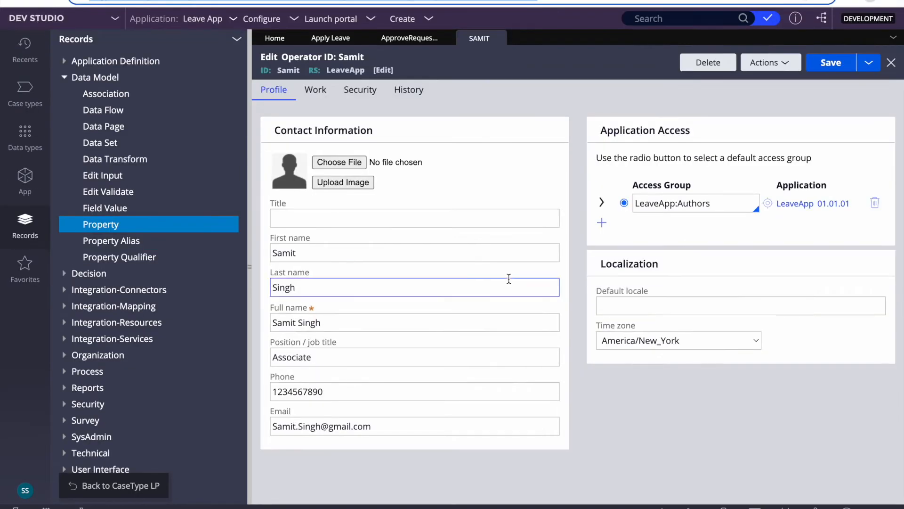
key(F4)
- Paste the Dev Studio address into the Incognito window and load the login page
click(623, 499)
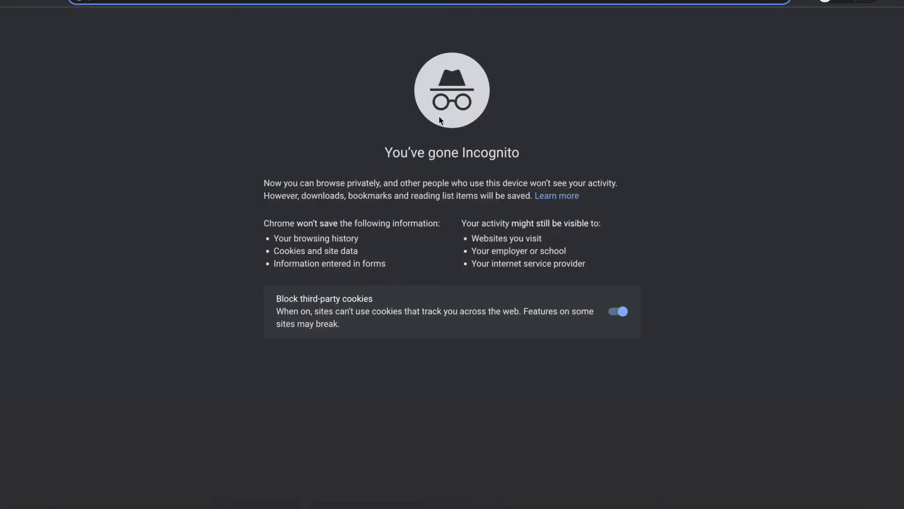
key(super+v)
key(Return)
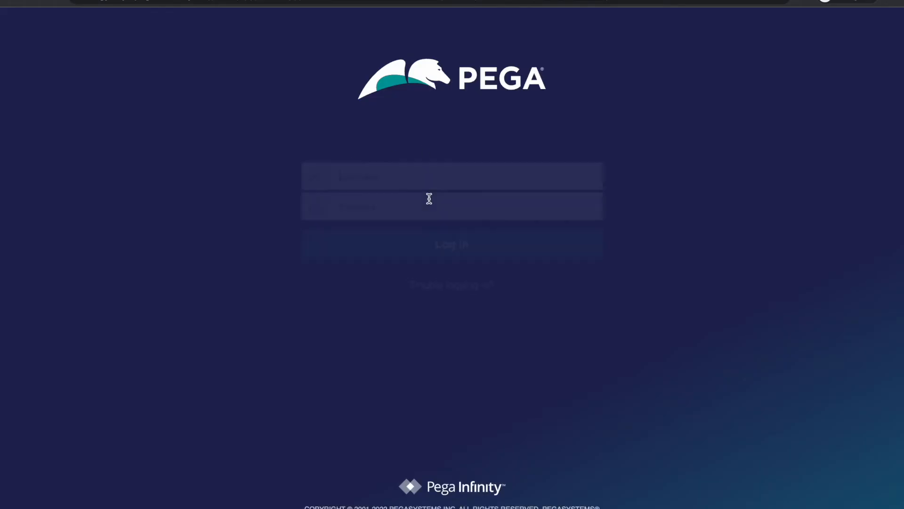
- Log in with the manager account credentials, then bring back the Chrome window showing A-2001
click(361, 169)
text(mamnager)
key(BackSpace)
key(BackSpace)
key(BackSpace)
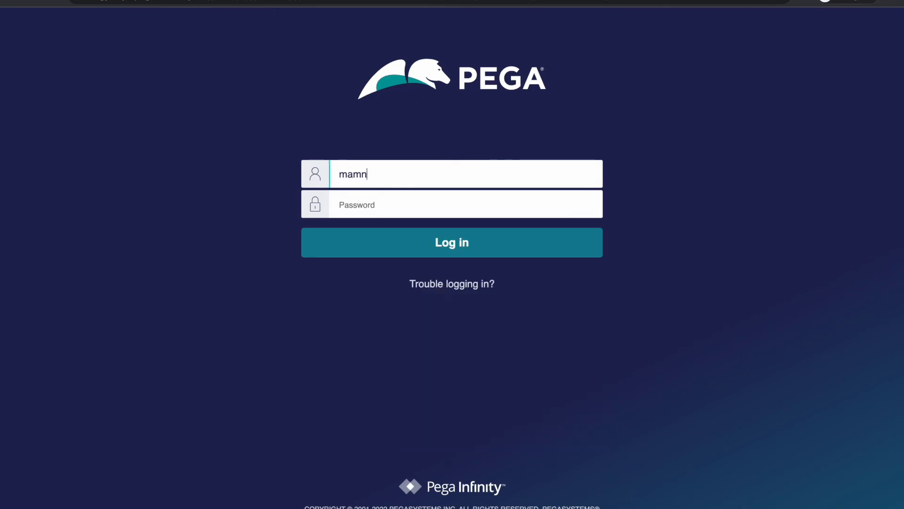
key(BackSpace)
text(nager1)
key(Tab)
text(rul)
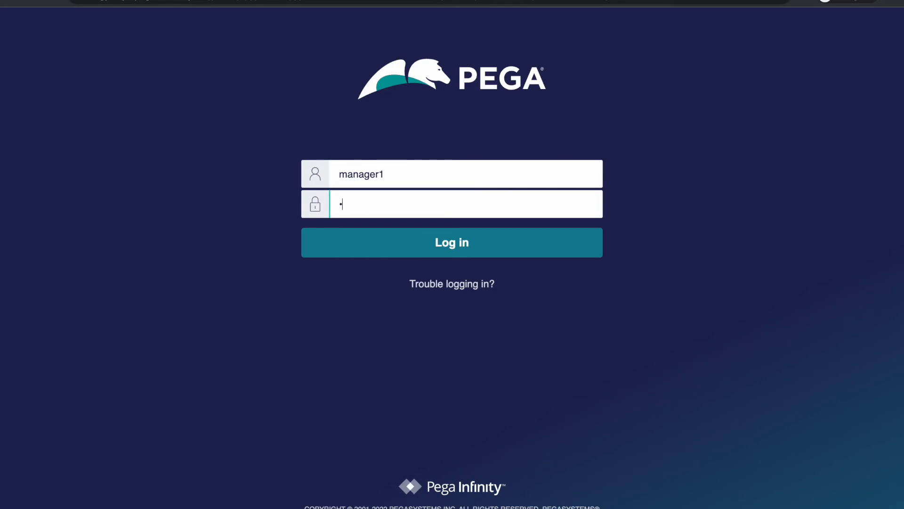
text(es)
click(476, 240)
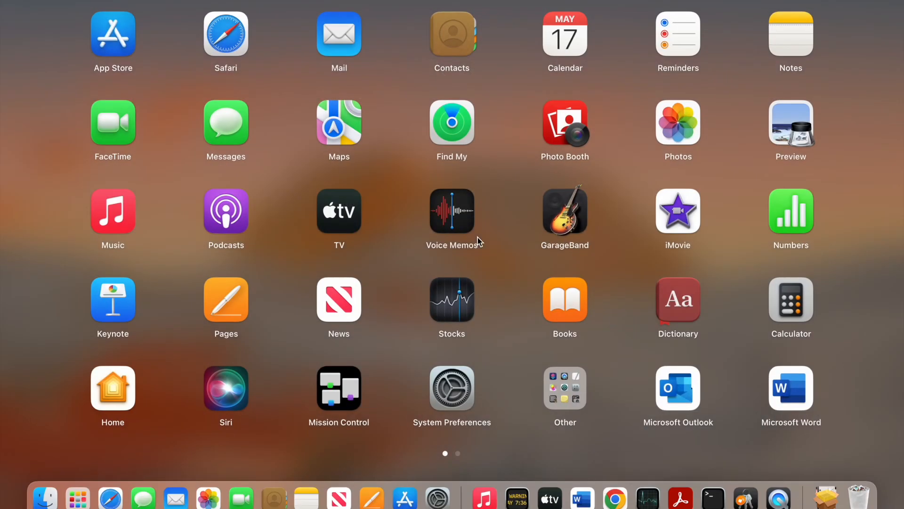
click(611, 497)
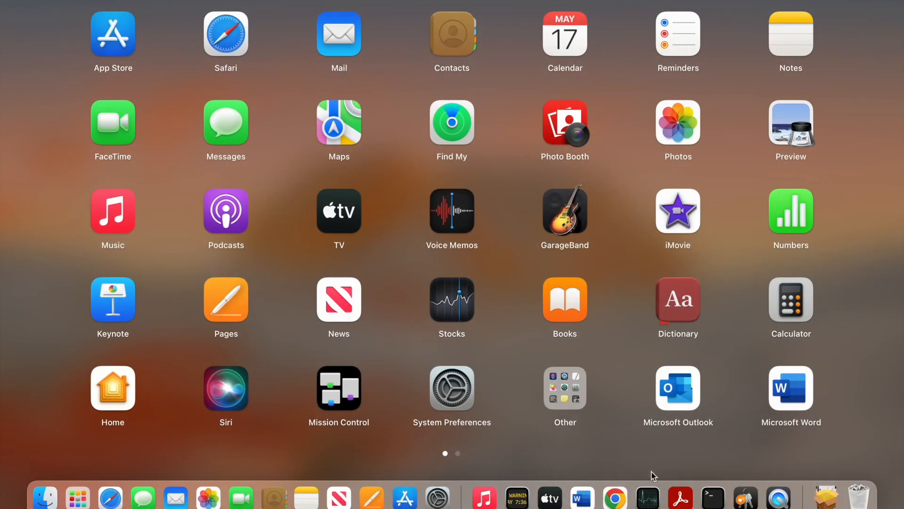
click(582, 497)
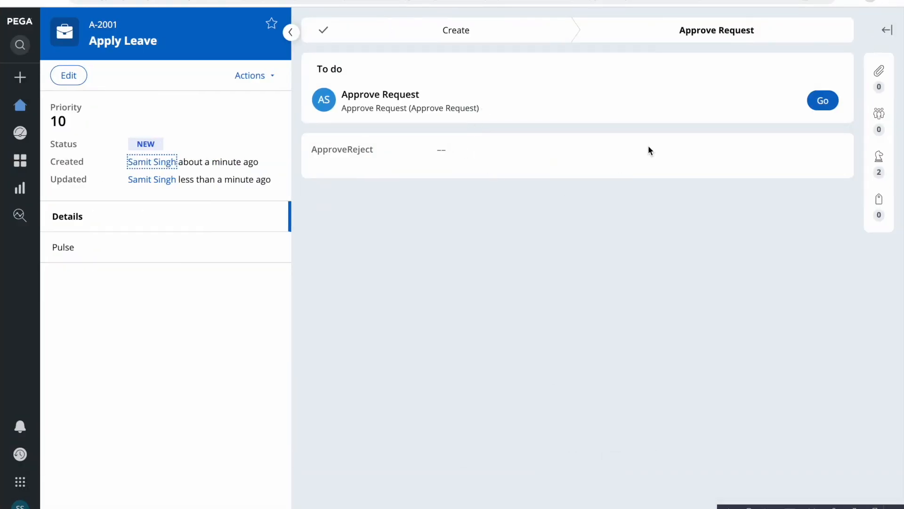
- Show case A-2001's stakeholders panel and view the Owner and Initiator entries
click(885, 31)
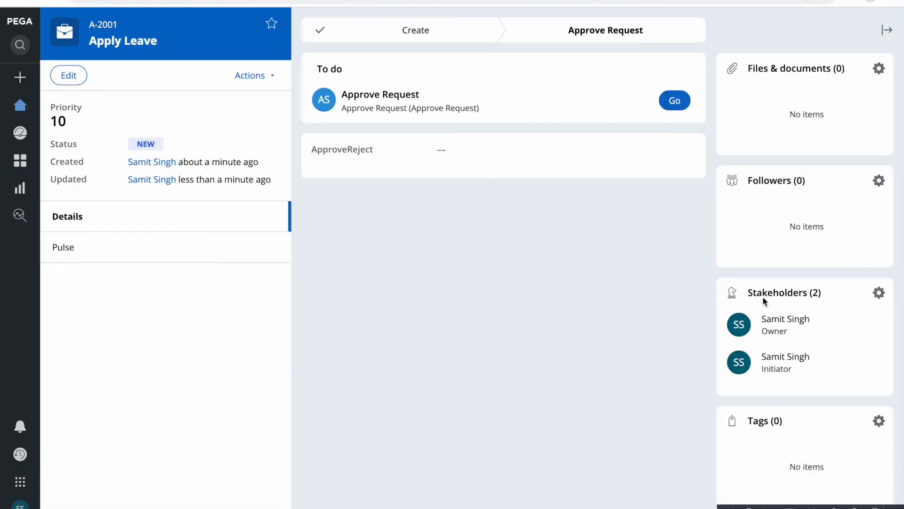
mouse_move(763, 306)
mouse_move(790, 354)
mouse_move(775, 374)
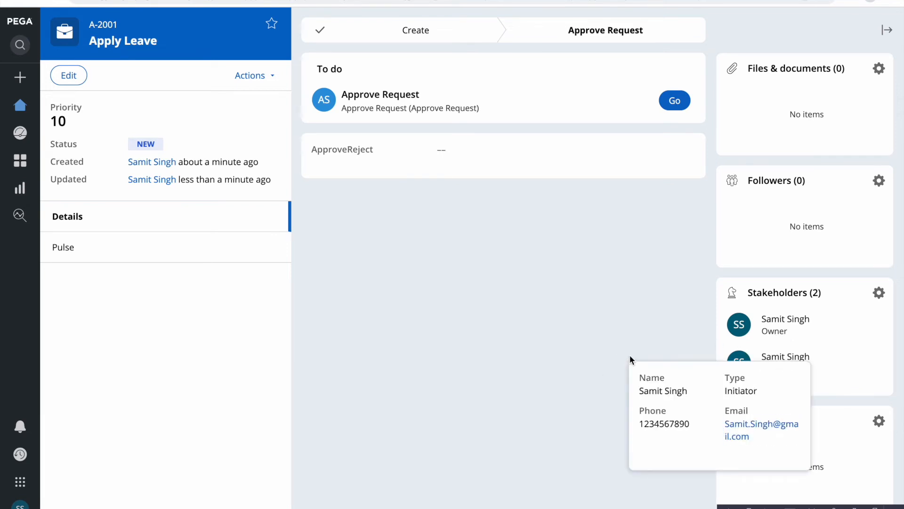
mouse_move(800, 339)
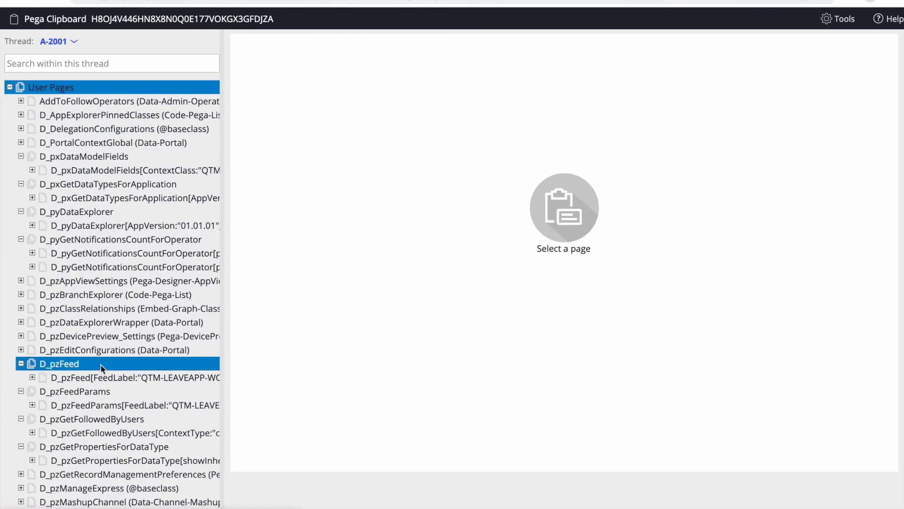
- On the Clipboard, display the pyWorkPage.pyWorkParty(Initiator) properties
scroll(101, 366, down, 15)
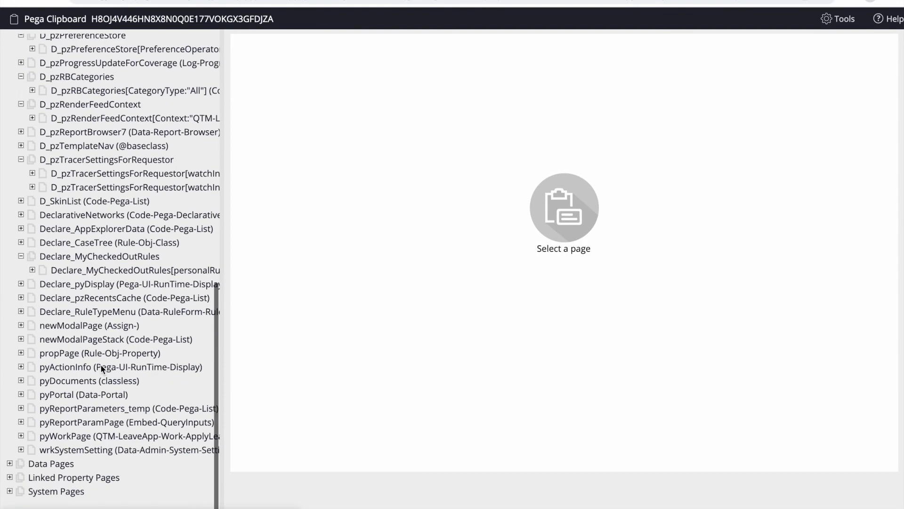
click(21, 436)
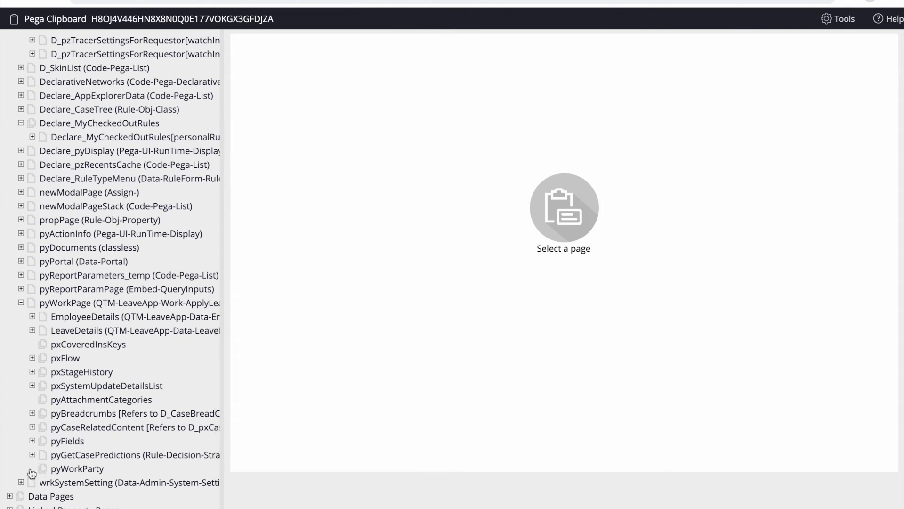
click(32, 468)
click(104, 422)
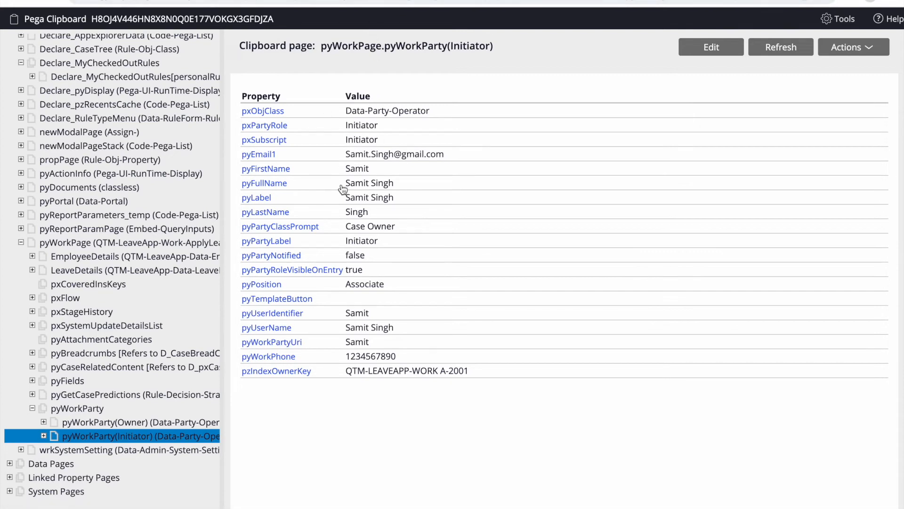
key(F4)
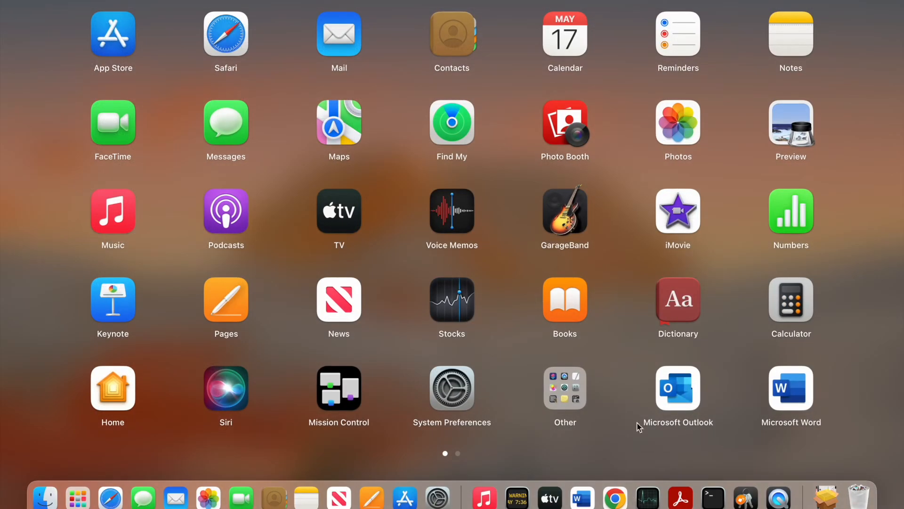
- Approve A-2001's Approve Request, checking the Initiator stakeholder, and finish the task
click(614, 499)
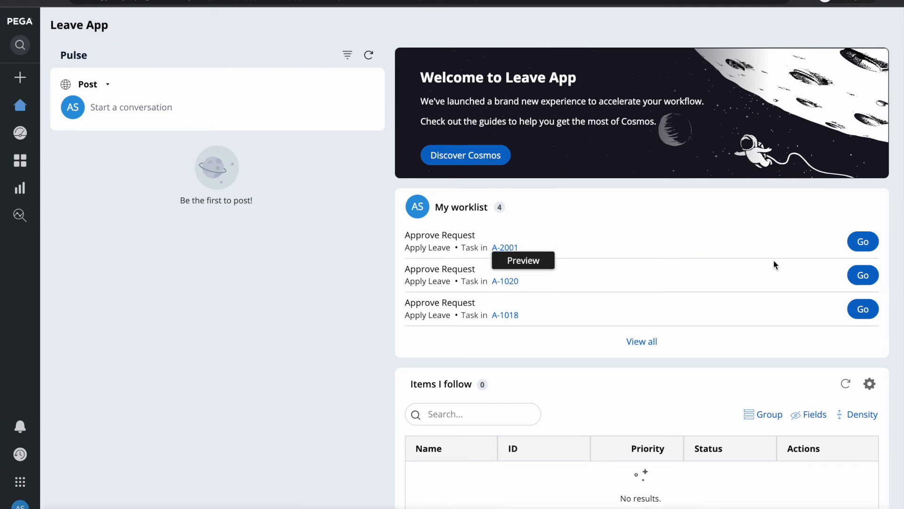
click(863, 241)
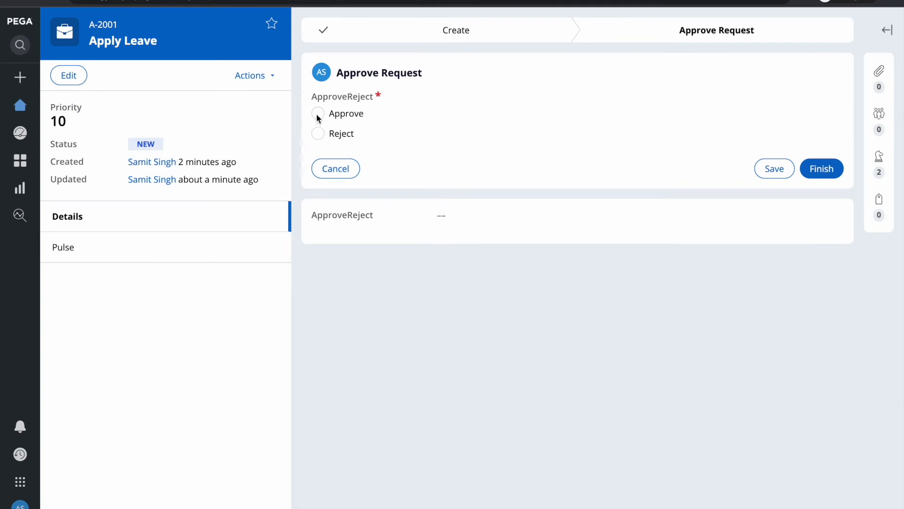
click(318, 114)
click(887, 30)
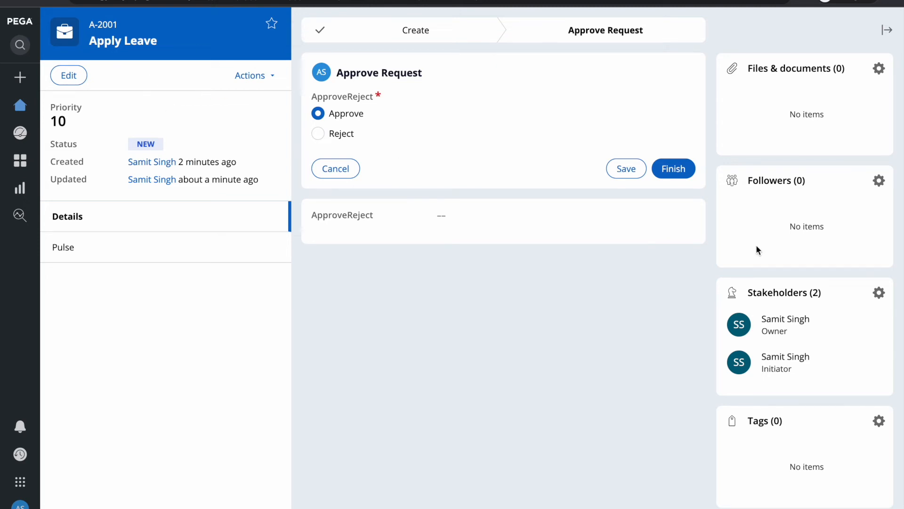
click(797, 359)
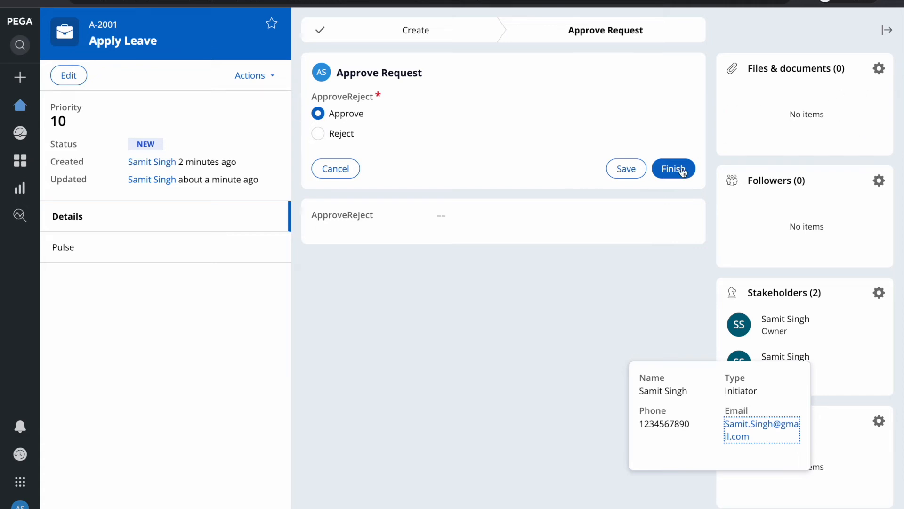
click(681, 170)
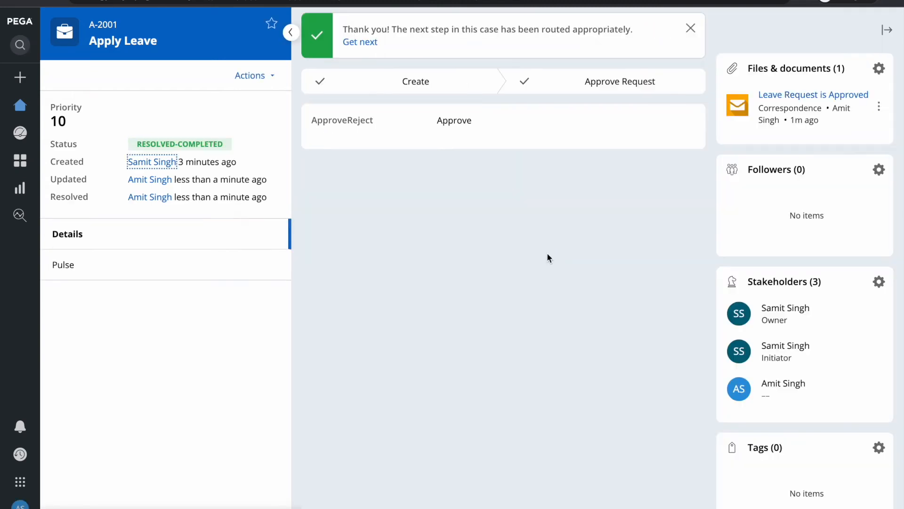
- Check the recipient address of the Leave Request is Approved email, then return to the case
click(803, 94)
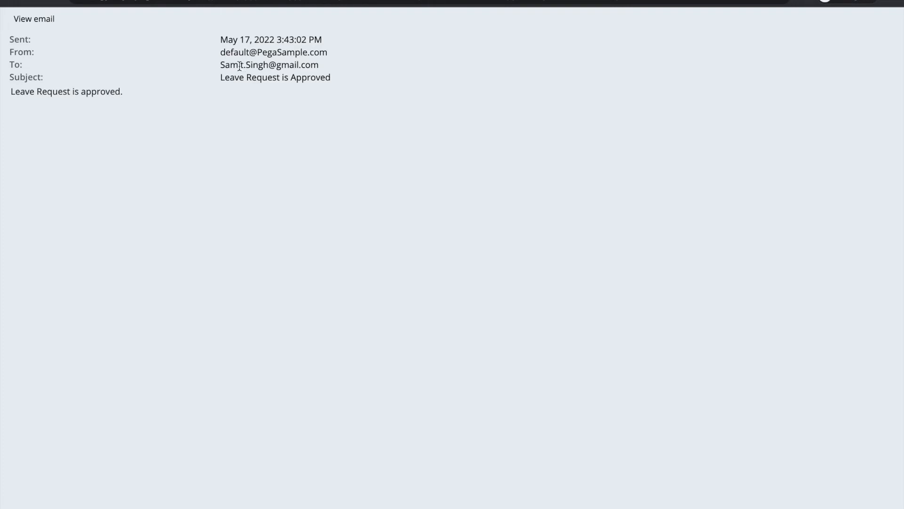
triple_click(240, 66)
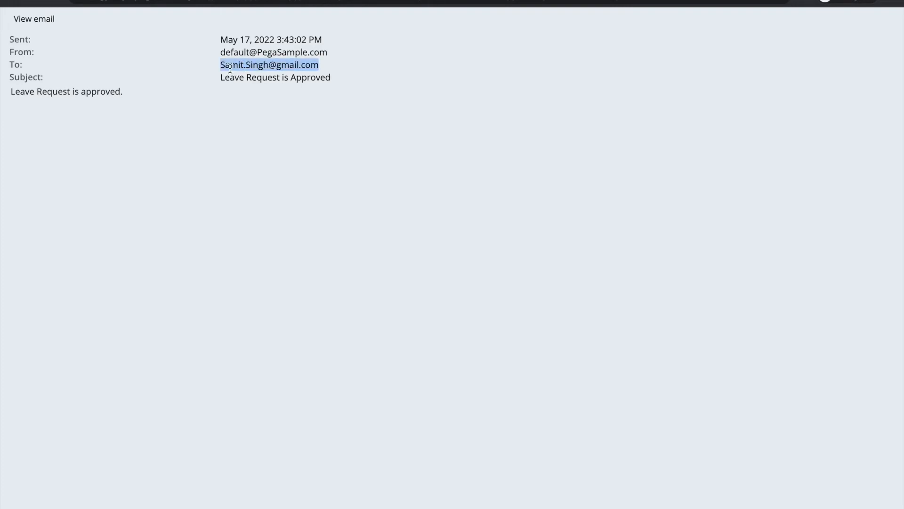
double_click(277, 66)
triple_click(276, 67)
click(194, 1)
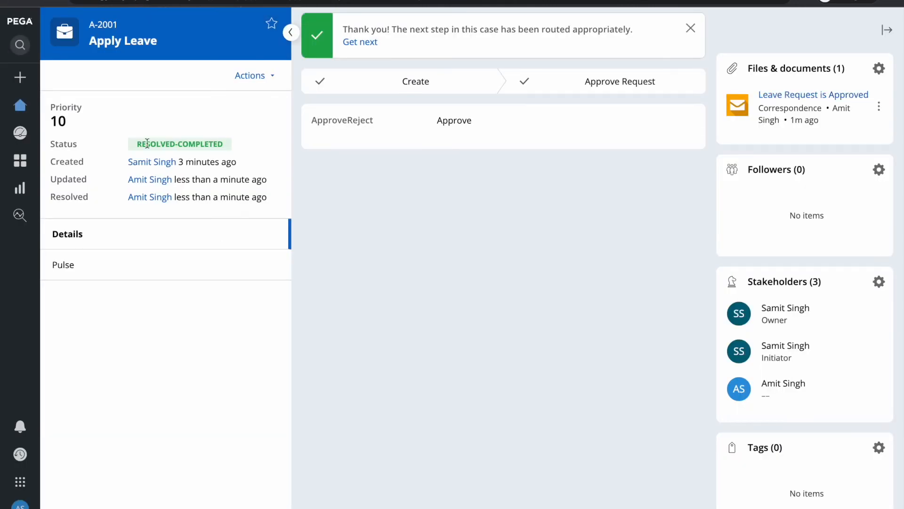
mouse_move(799, 387)
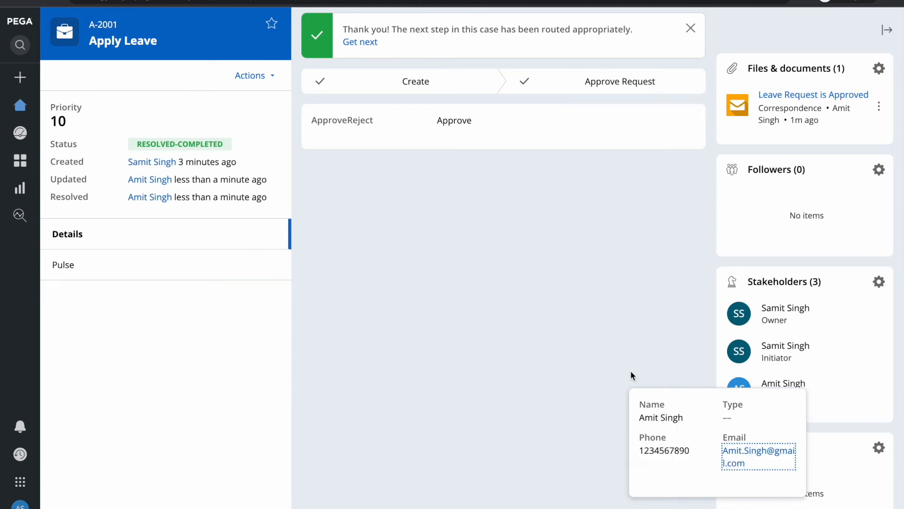
click(604, 356)
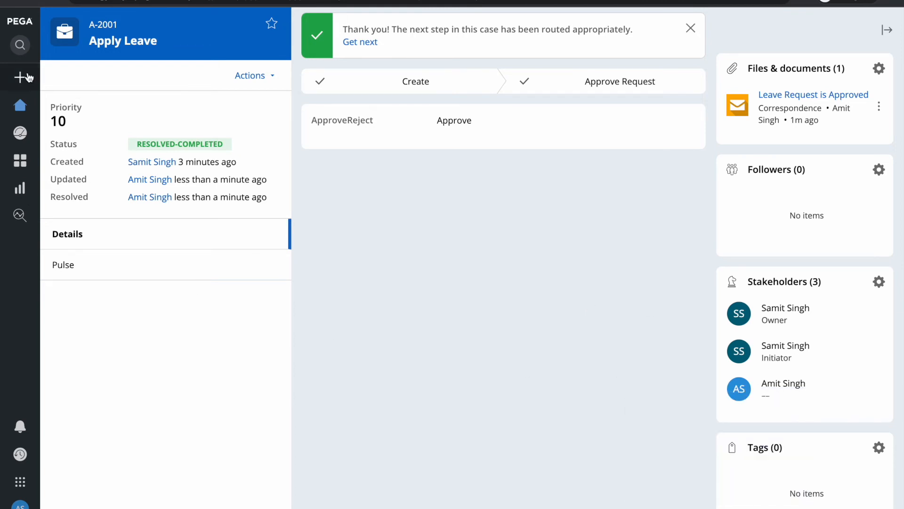
- Create a new Apply Leave case with placeholder Employee ID, name and Department values
mouse_move(21, 77)
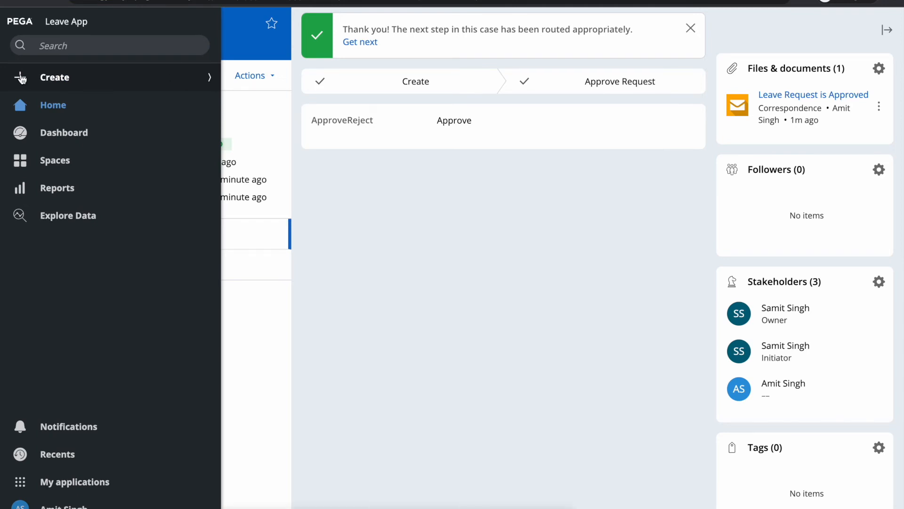
click(21, 78)
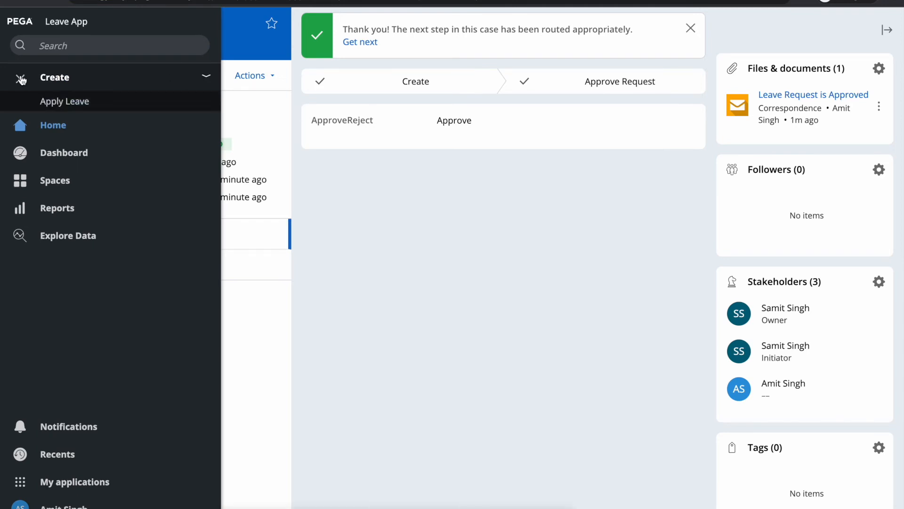
click(52, 103)
click(354, 191)
text(jklhlk)
key(Tab)
text(jkhk)
key(Tab)
text(ljhkljhlkhkh)
key(Tab)
text(lkh)
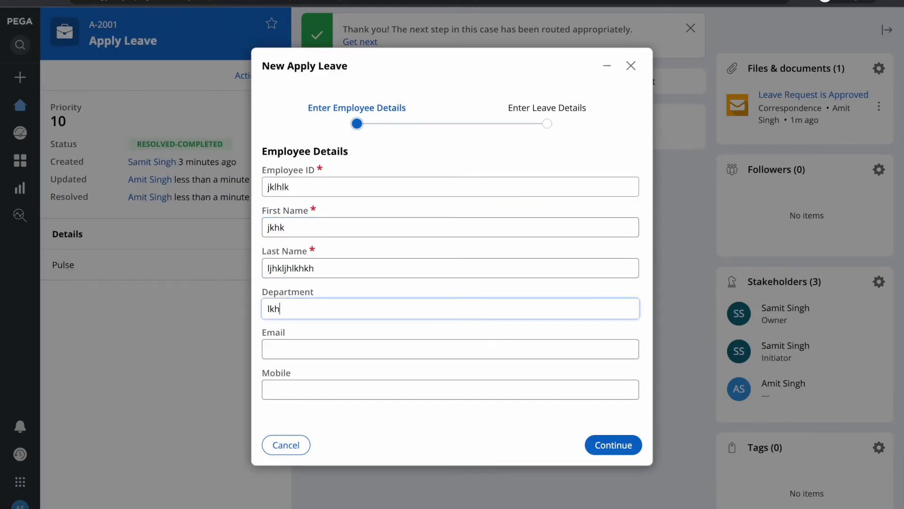
click(614, 446)
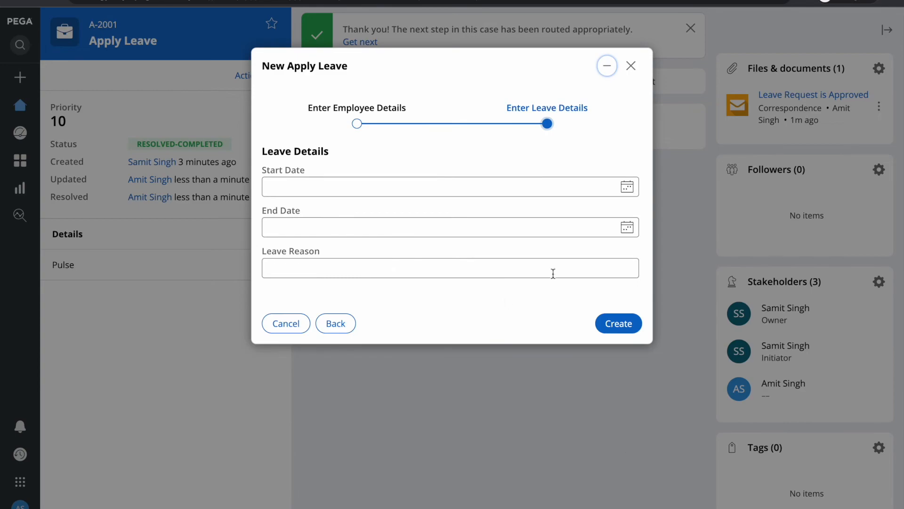
click(618, 325)
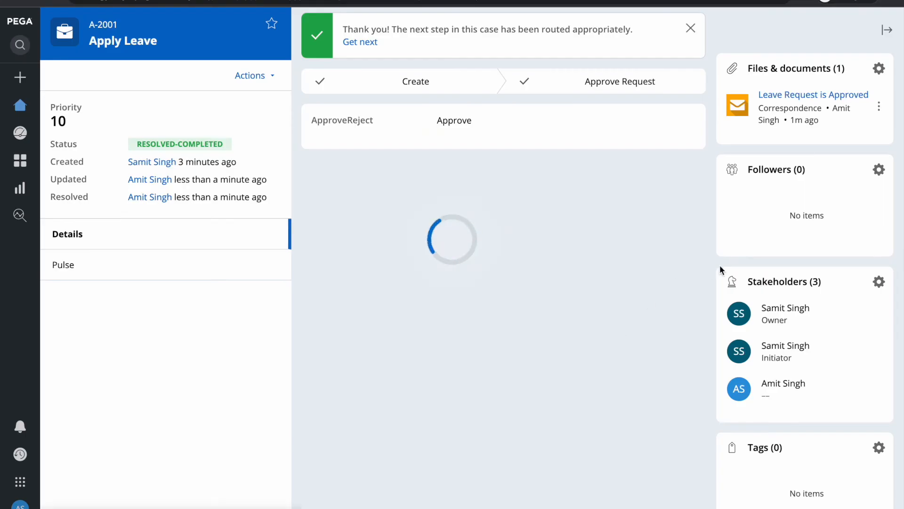
- Check the Owner stakeholder's contact details and approve case A-2002
click(782, 319)
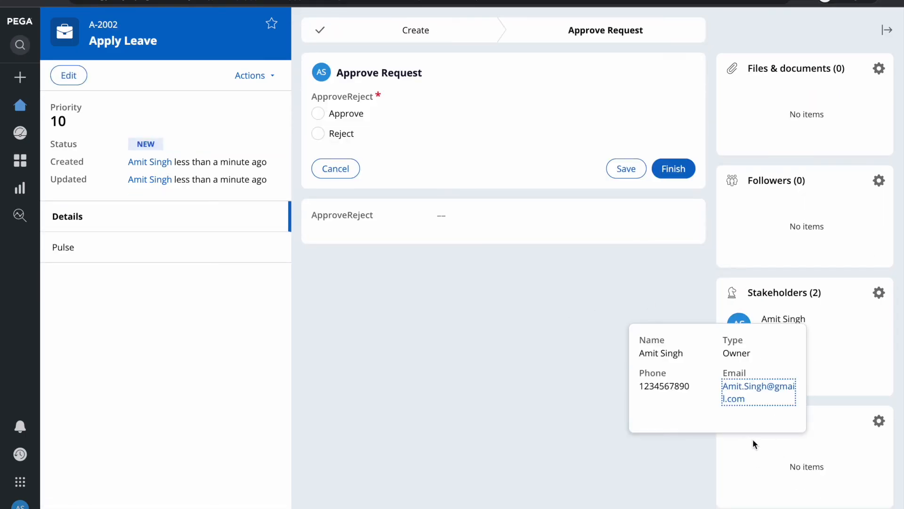
click(343, 115)
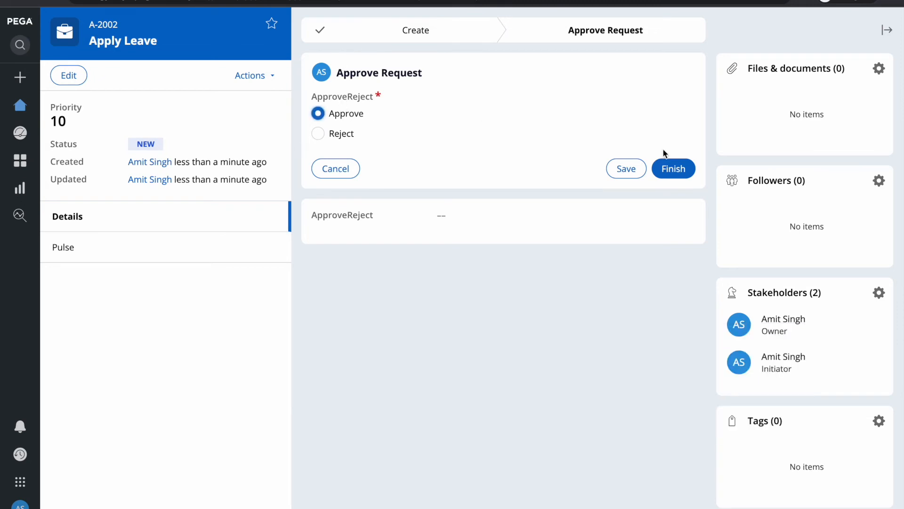
click(682, 174)
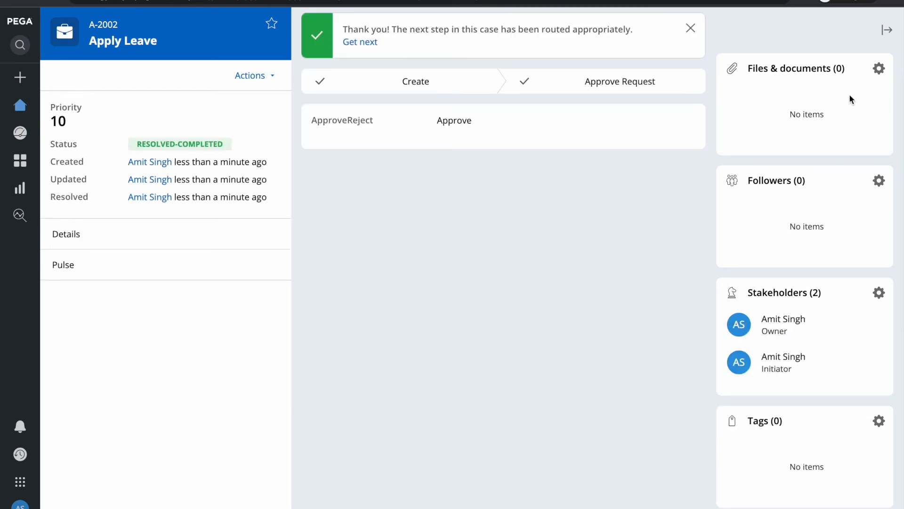
- Refresh case A-2002, read the 'Leave Request is Approved' email, then switch to the Clipboard
click(250, 75)
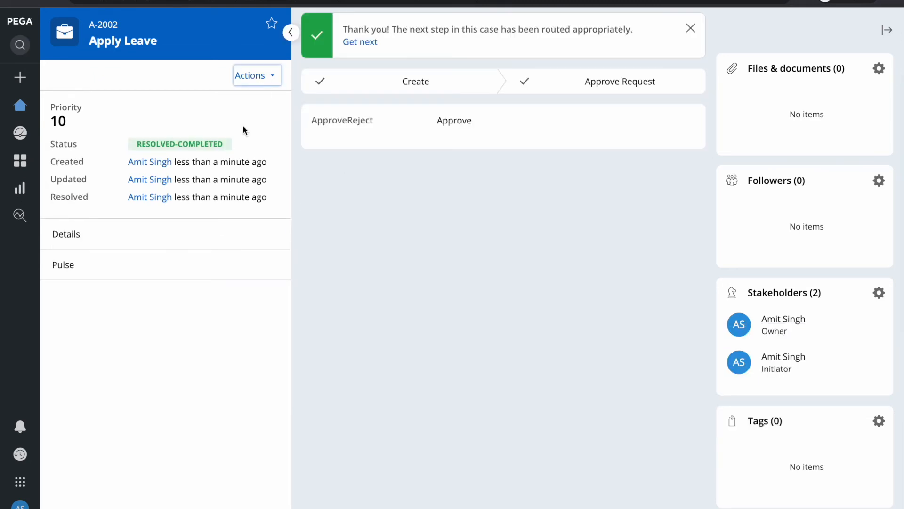
click(193, 163)
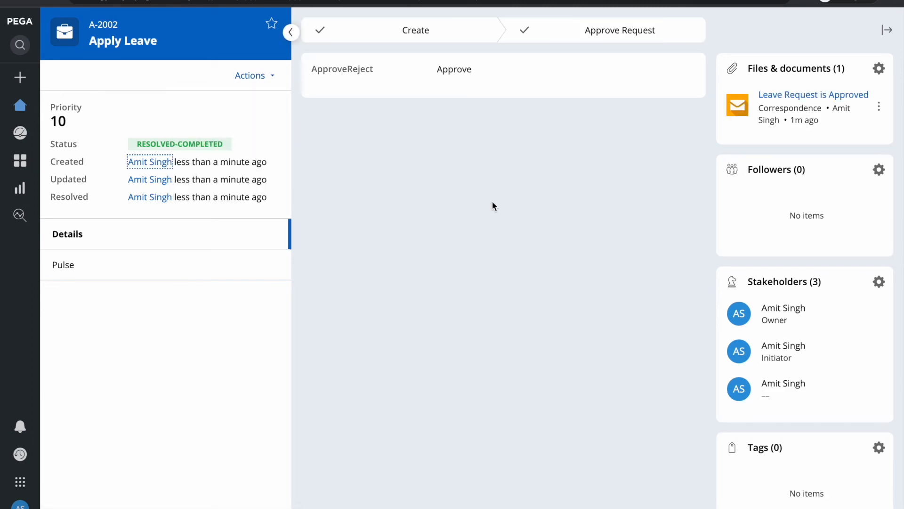
click(813, 95)
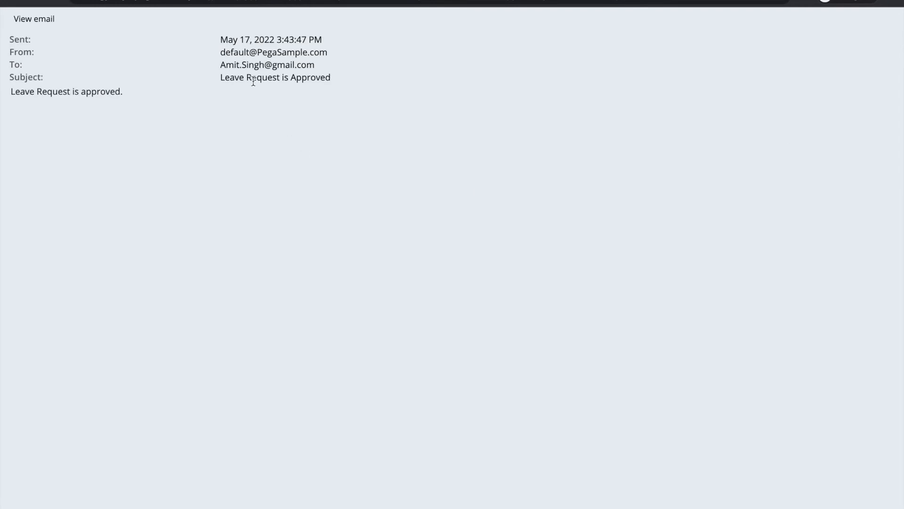
drag(226, 64, 324, 66)
key(super+w)
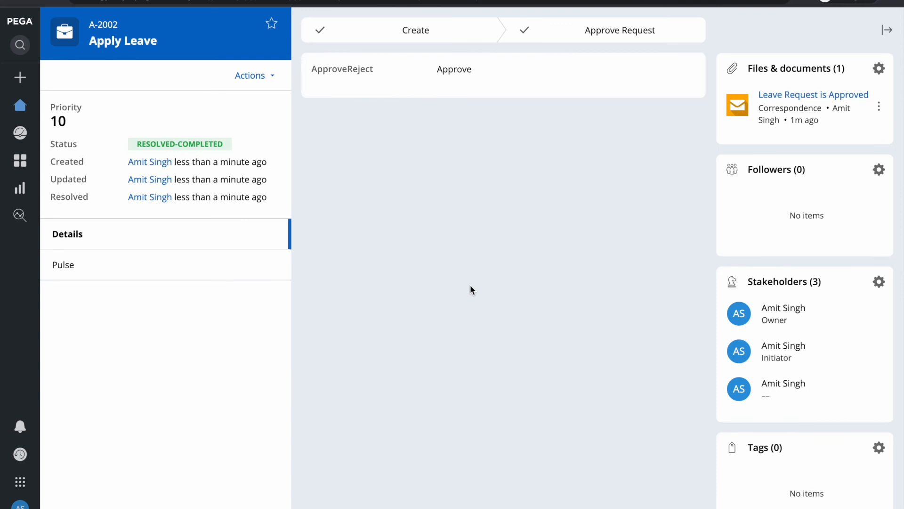
key(F4)
click(622, 502)
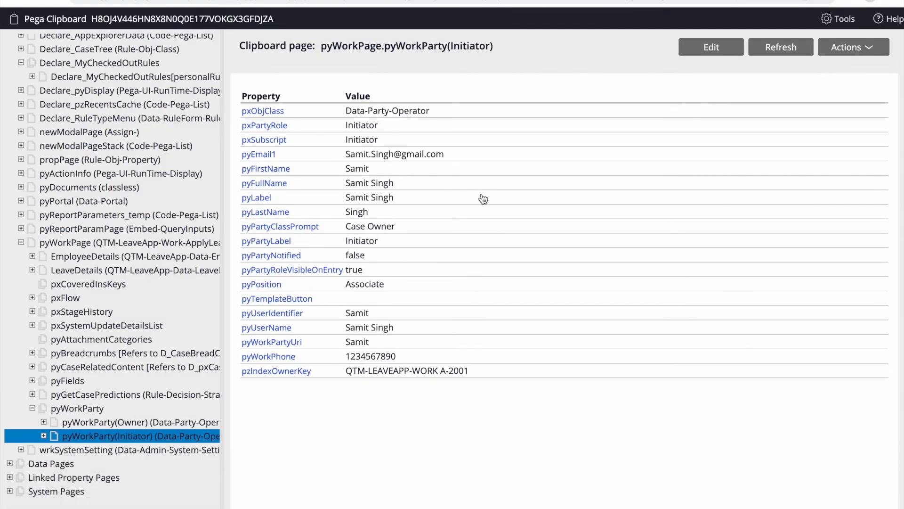
- Show the ApproveRequest flow diagram in Dev Studio with the Records explorer collapsed
key(super+w)
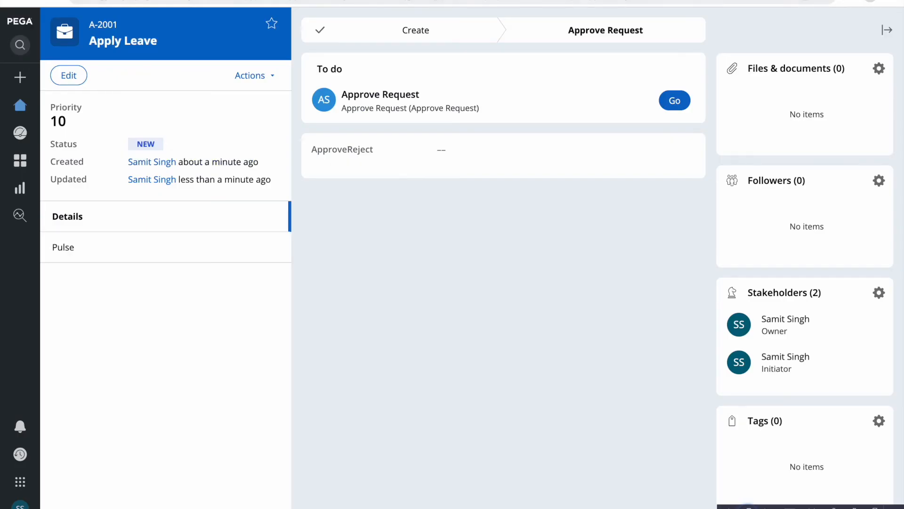
key(ctrl+shift+Tab)
click(414, 45)
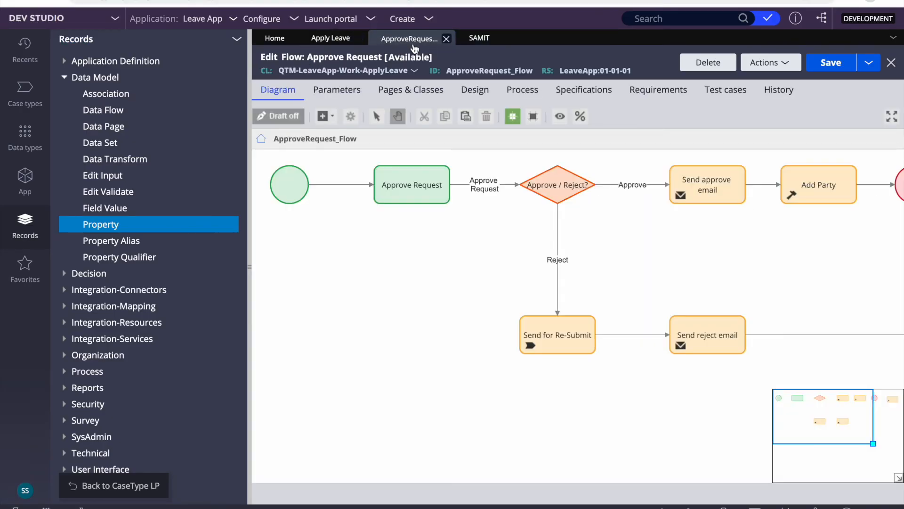
click(250, 284)
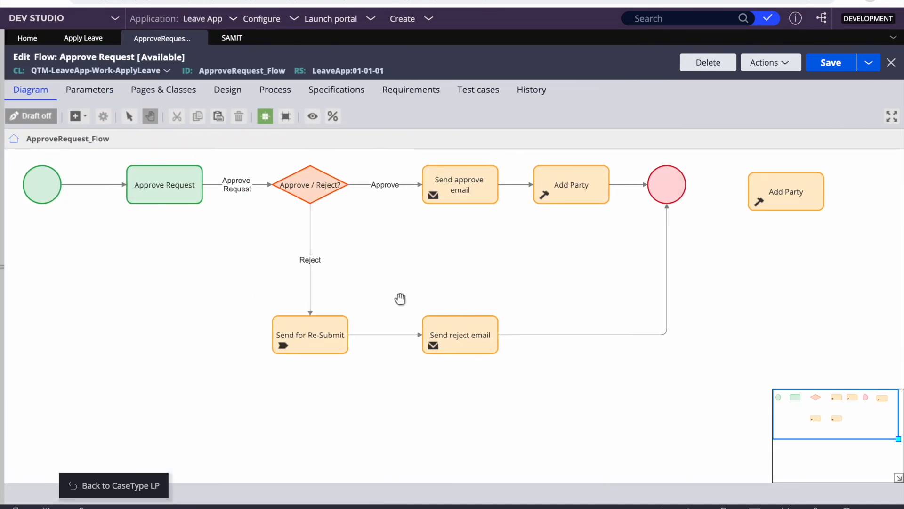
- Glance at the Word notes, selecting 'ootb', then return to the browser case view
key(F4)
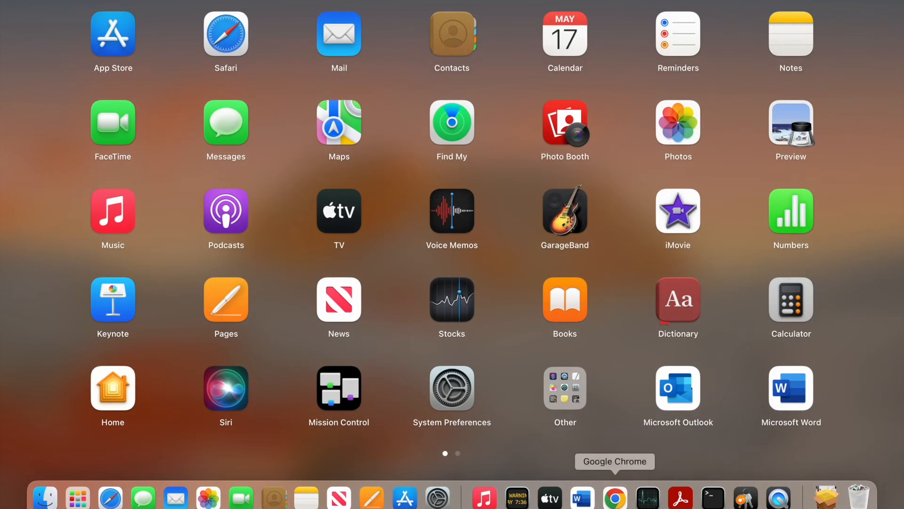
click(615, 498)
key(F4)
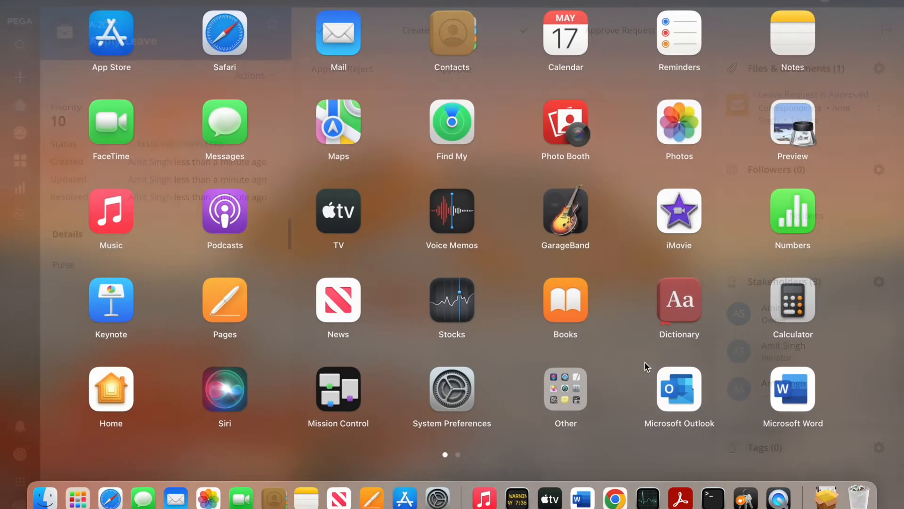
click(583, 498)
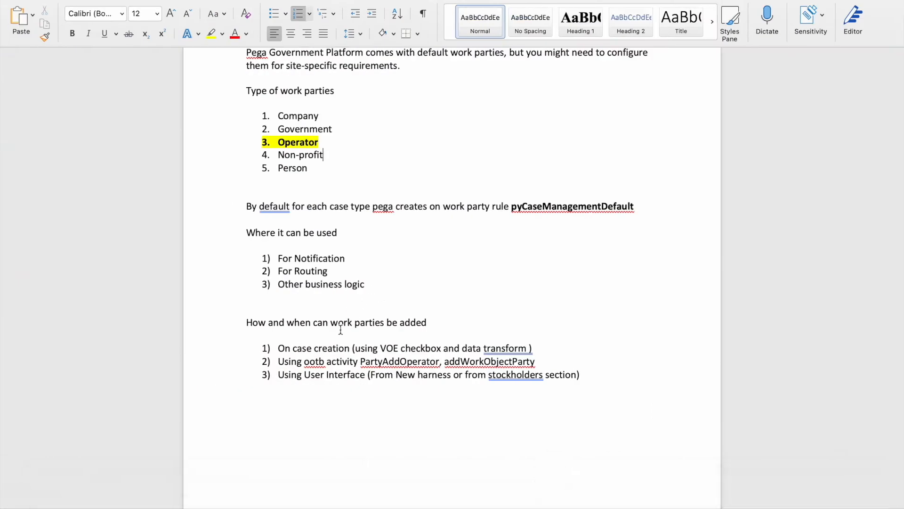
double_click(314, 361)
key(F4)
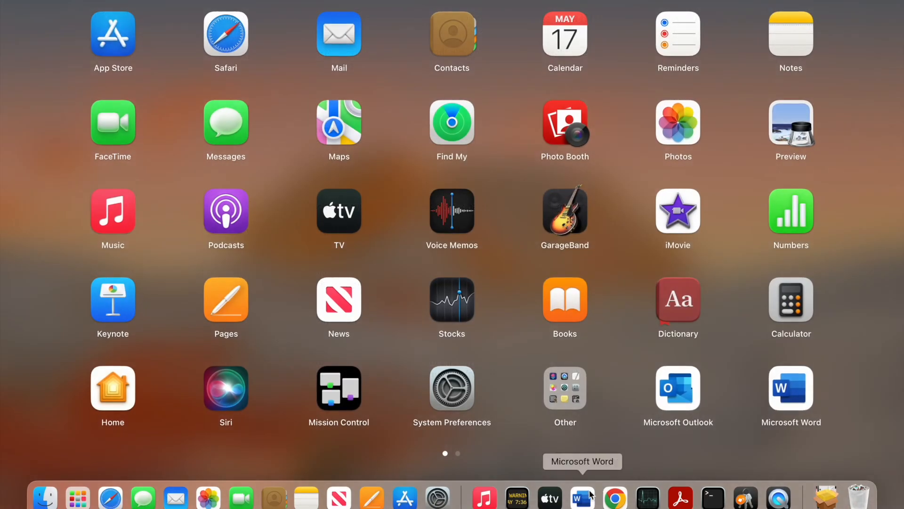
click(615, 498)
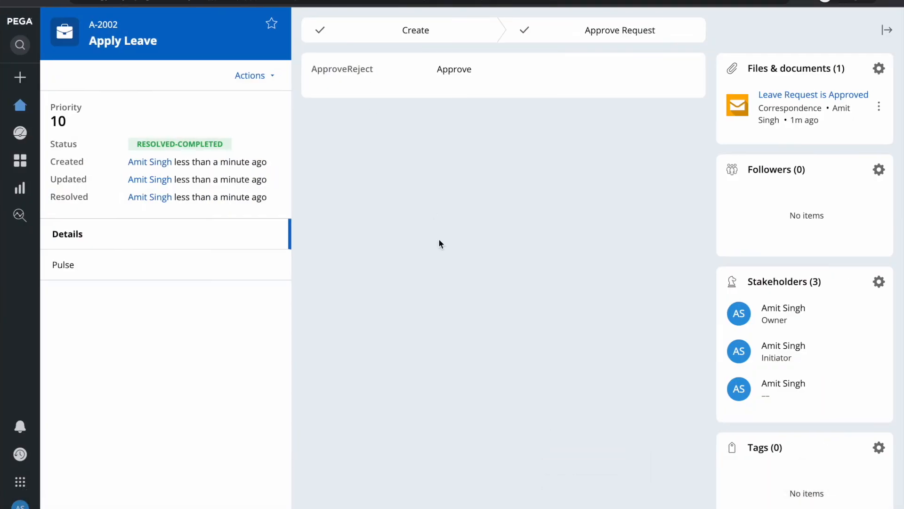
key(F4)
- Inspect the Add Party step's PartyAddOperator rule with operatorID Manager1 and role Manager, then cancel
click(615, 498)
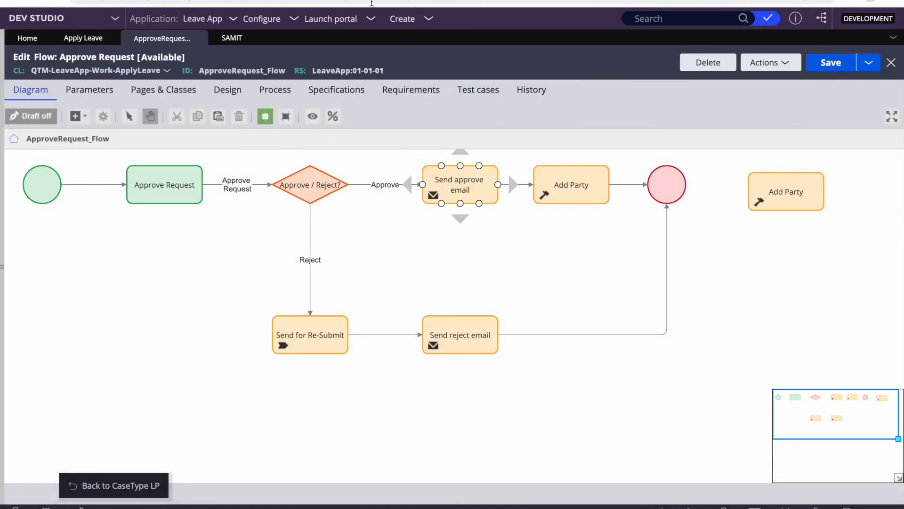
double_click(580, 180)
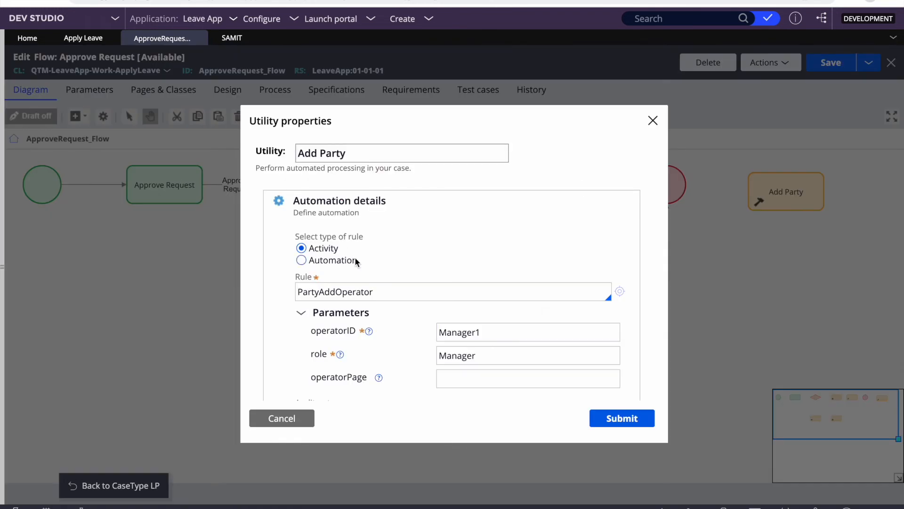
scroll(397, 247, down, 2)
double_click(315, 237)
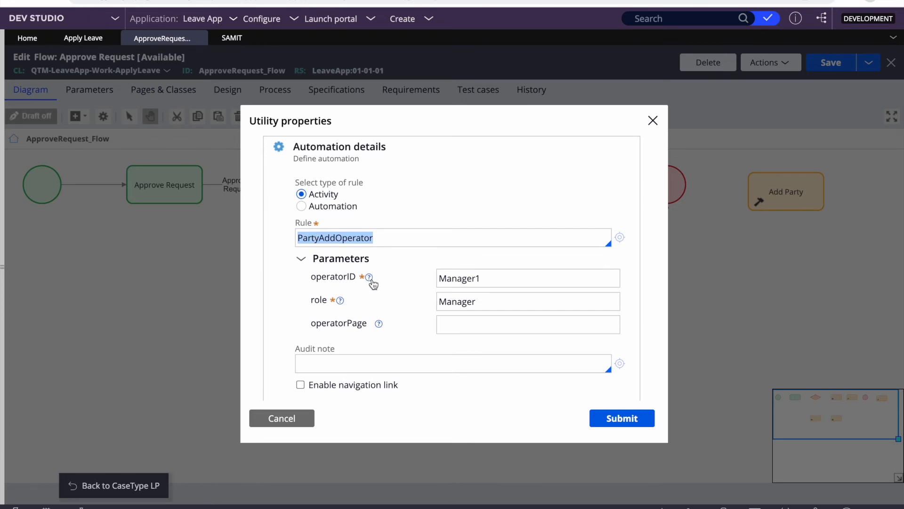
double_click(478, 276)
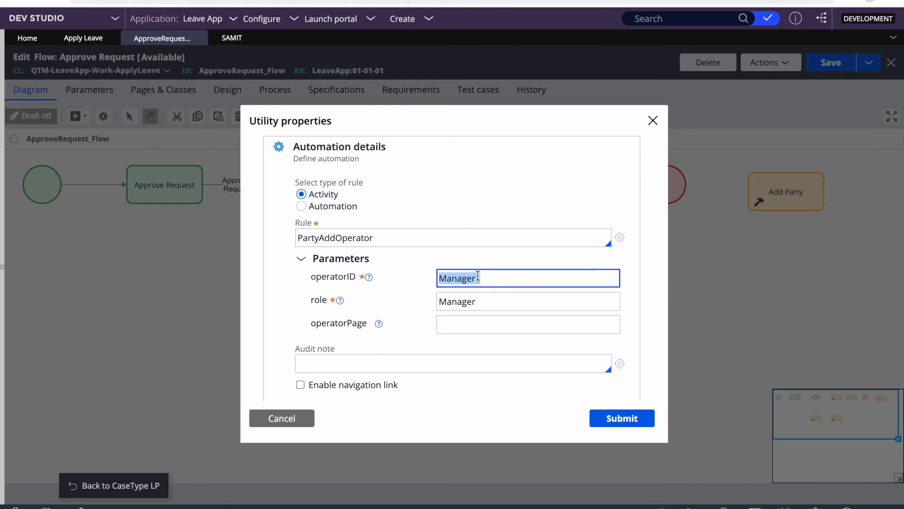
double_click(456, 300)
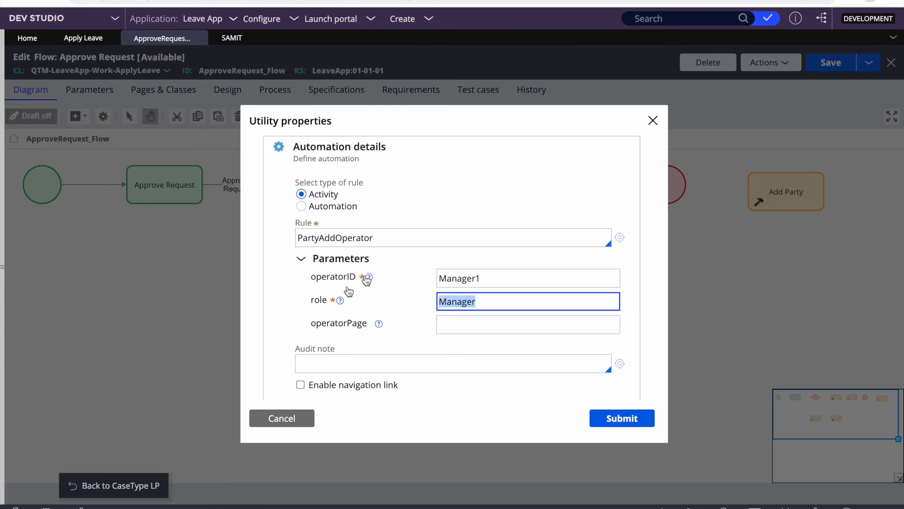
click(291, 419)
key(F4)
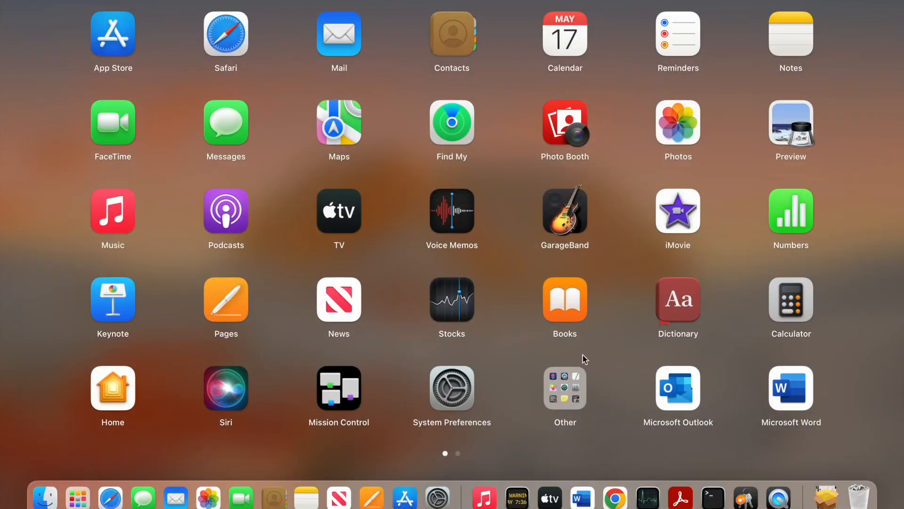
- View the third stakeholder's contact details, then refresh case A-2001
click(617, 498)
click(739, 389)
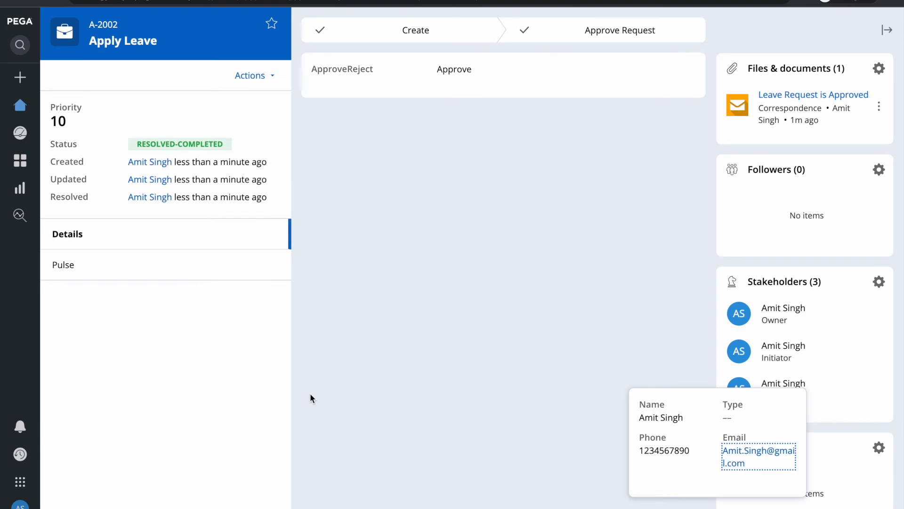
key(F4)
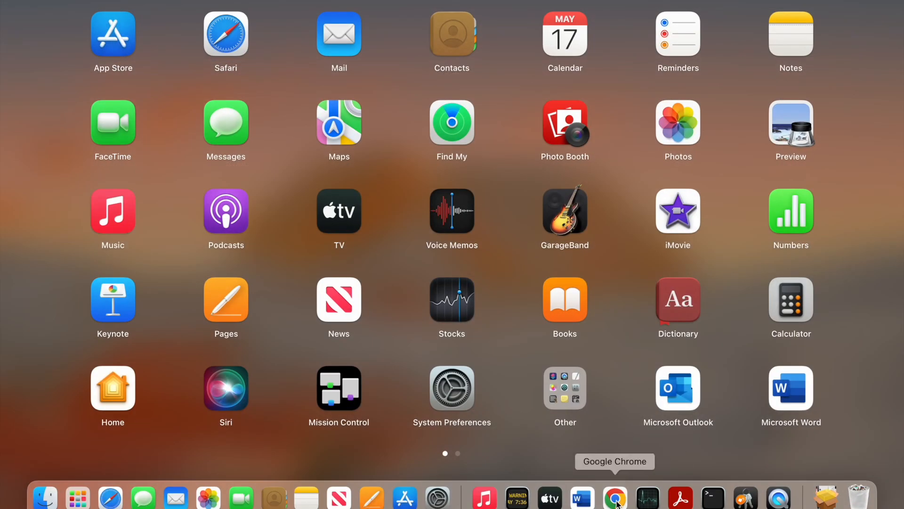
click(615, 498)
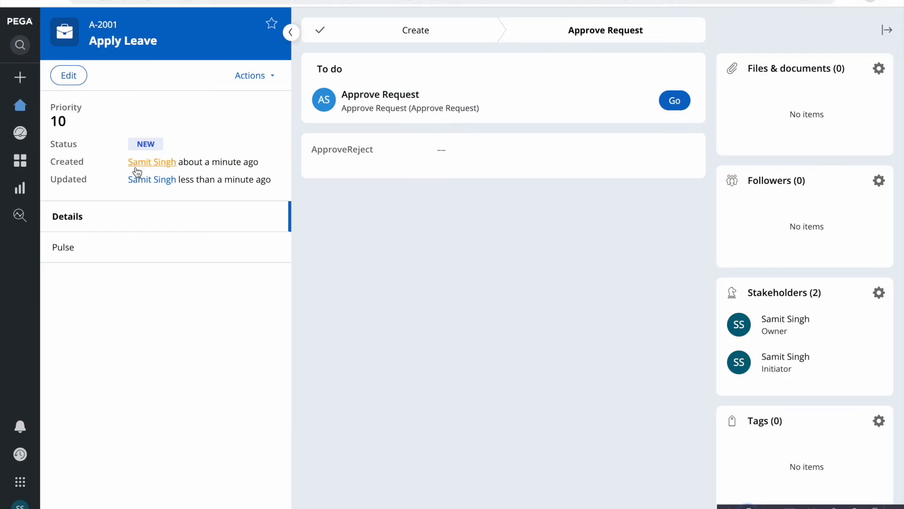
click(247, 76)
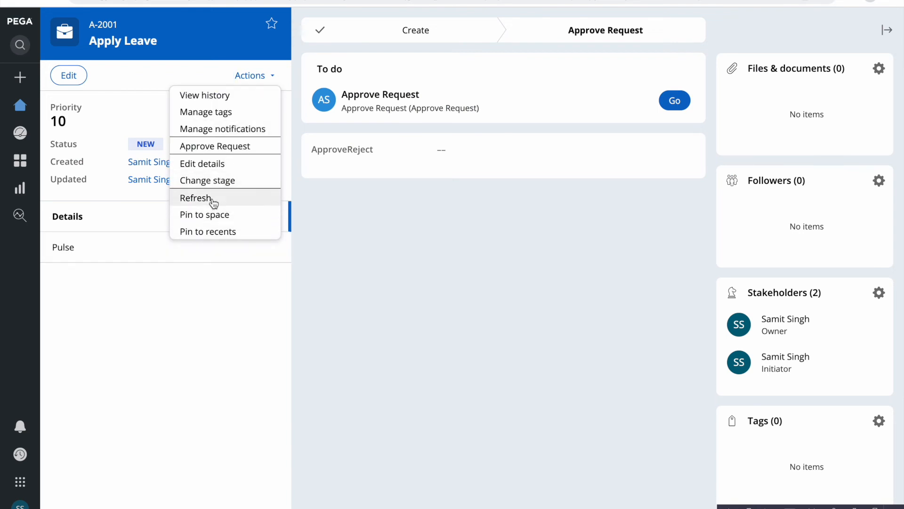
click(212, 198)
- In the Clipboard, expand pyWorkPage > pyWorkParty and view the Owner, Manager and Initiator pages
mouse_move(798, 382)
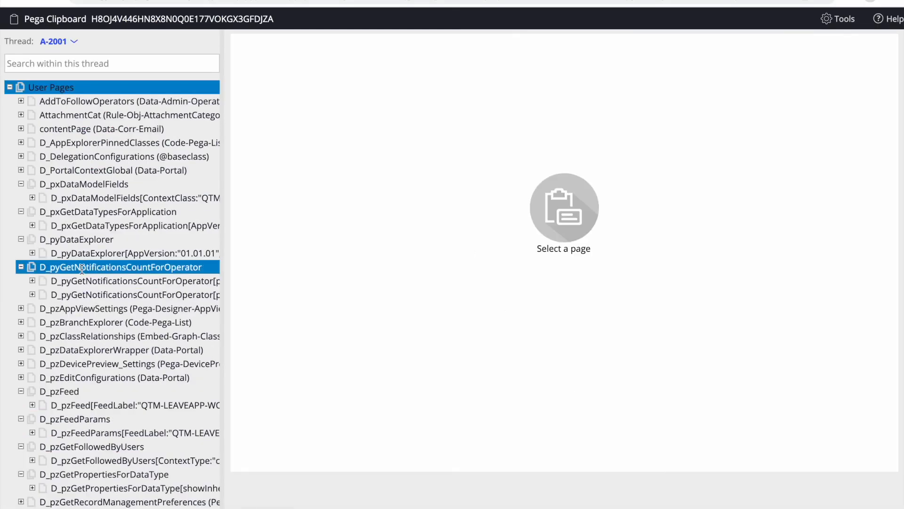
scroll(38, 424, down, 10)
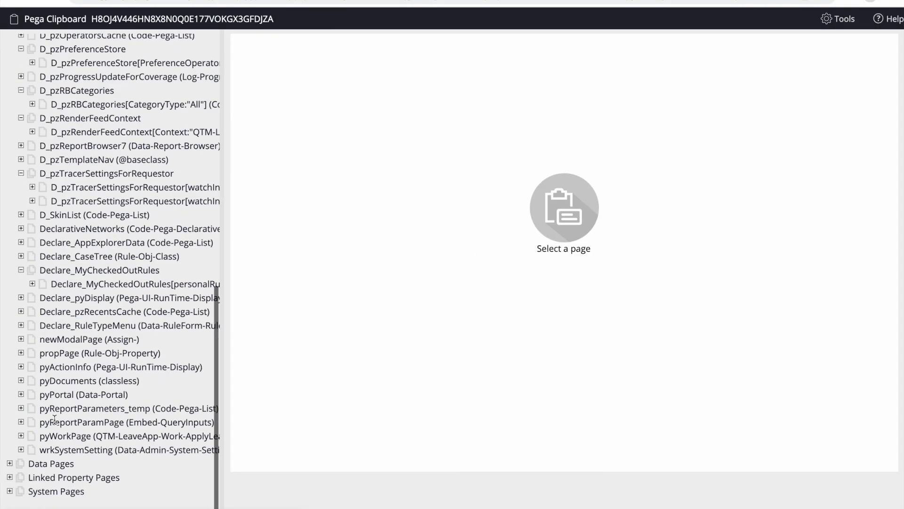
click(21, 437)
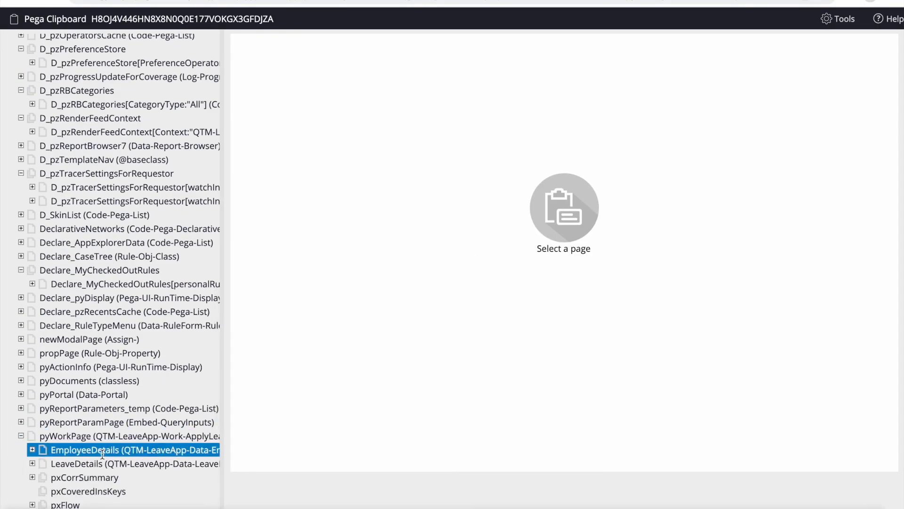
scroll(25, 445, down, 4)
click(33, 445)
click(84, 458)
scroll(84, 458, down, 1)
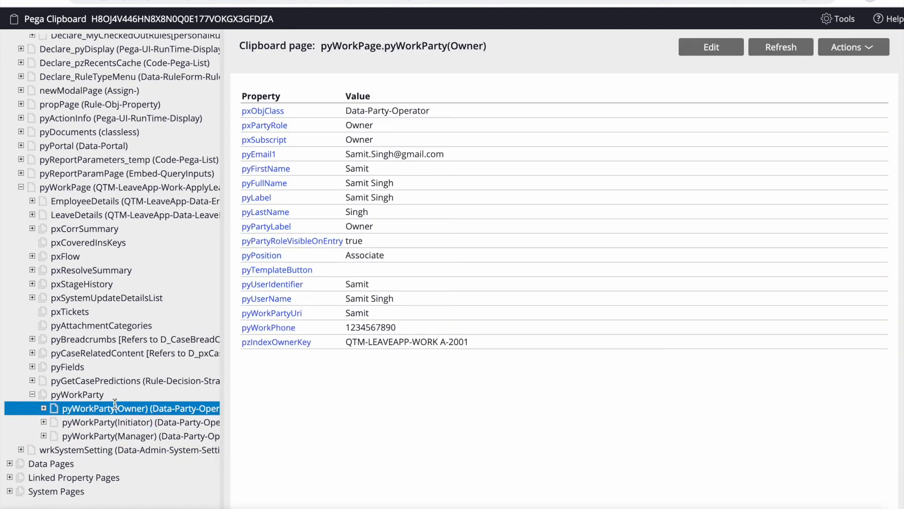
click(117, 436)
click(121, 423)
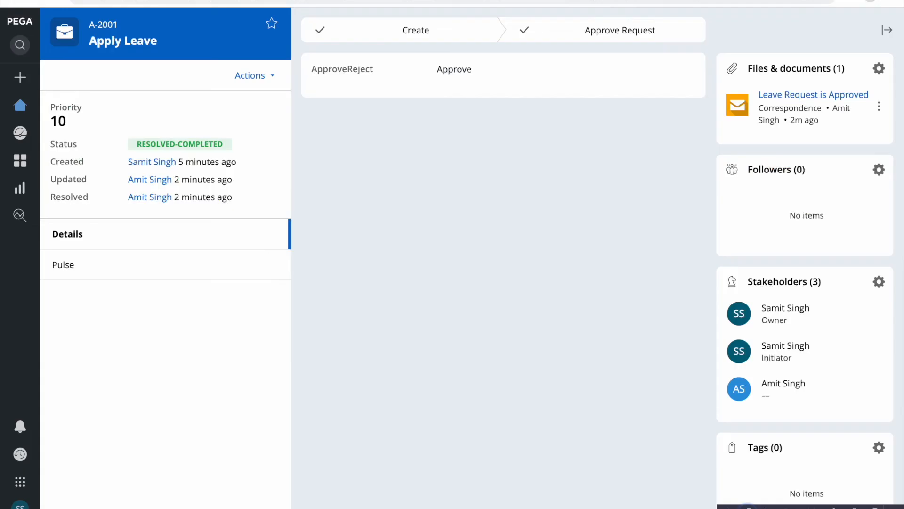
- Create new Apply Leave case A-2003 with placeholder Employee ID and name values
click(19, 75)
click(79, 102)
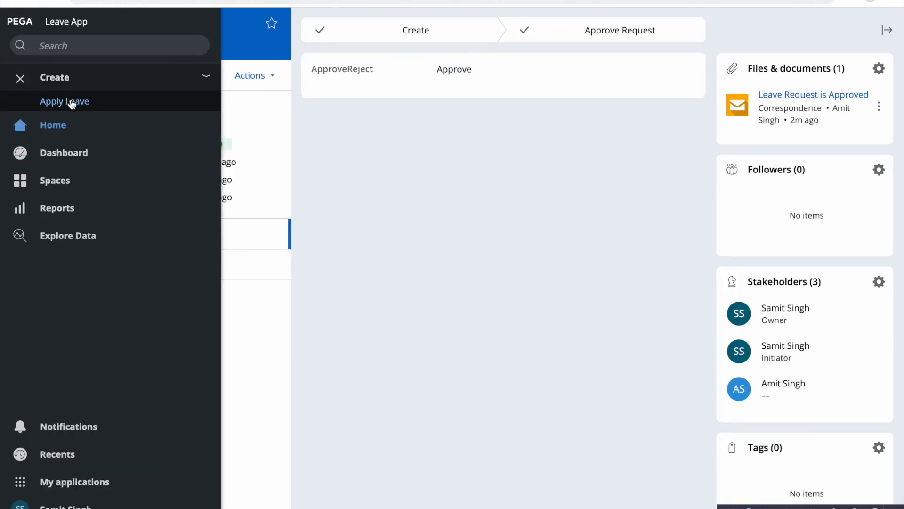
click(388, 187)
text(nmkj)
key(Tab)
text(gj)
key(Tab)
text(hjg)
key(Tab)
text(kjgh)
key(Tab)
text(kj)
click(612, 445)
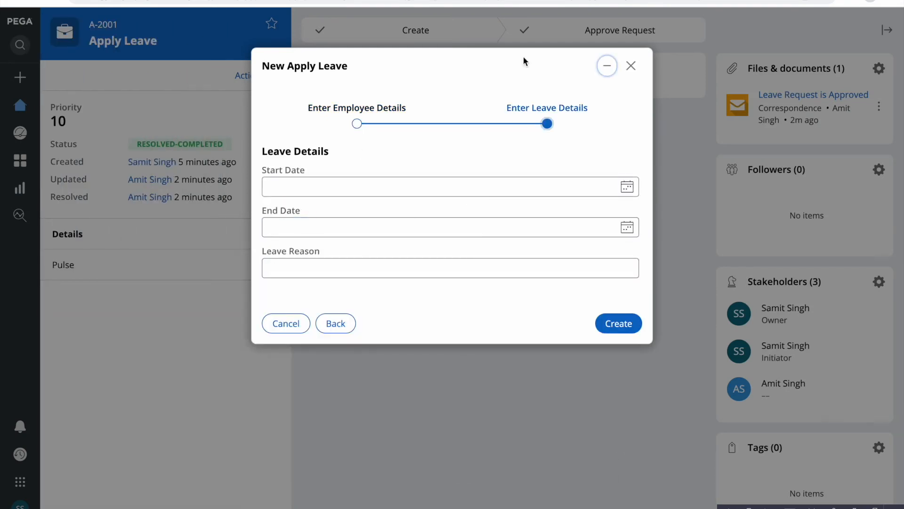
click(626, 322)
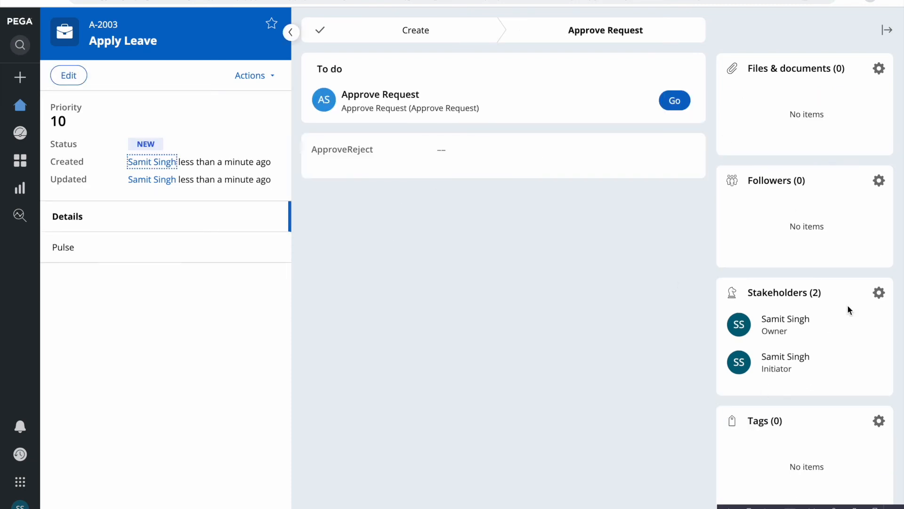
- Add the Director operator as an Interested stakeholder and check its contact details
click(880, 294)
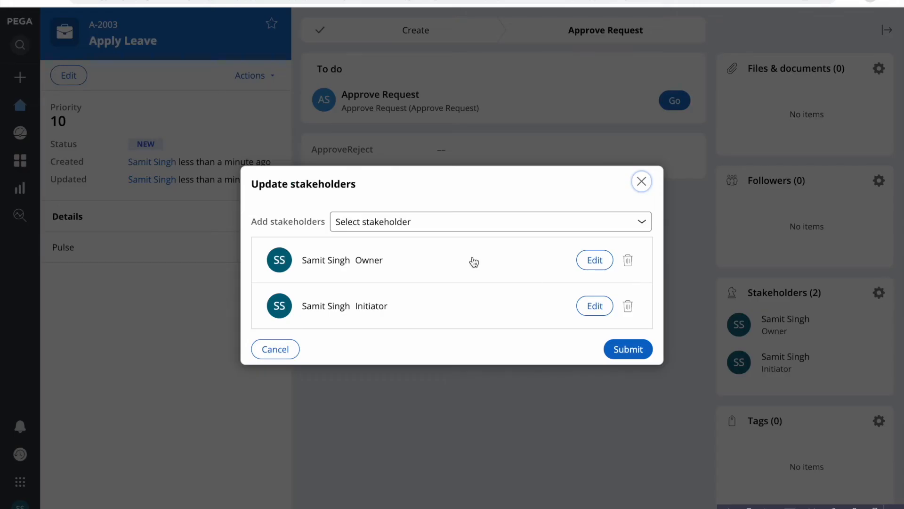
click(642, 181)
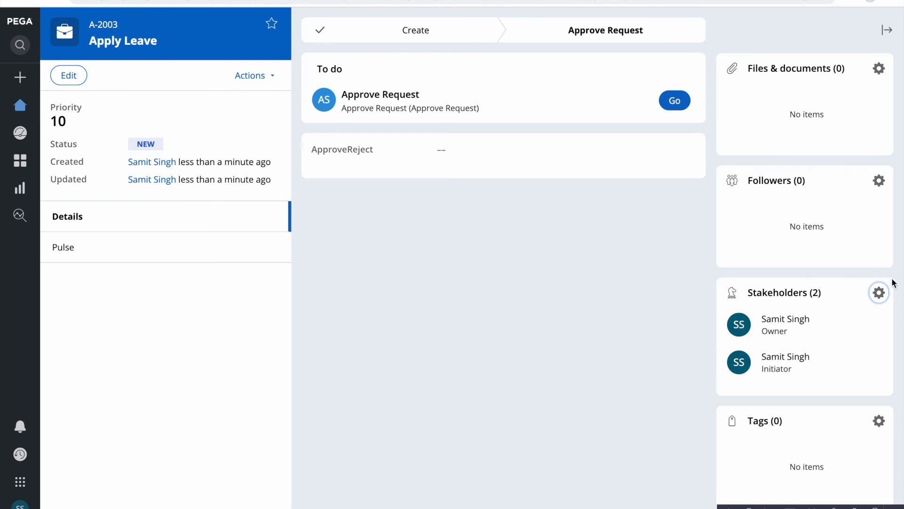
click(879, 292)
click(384, 220)
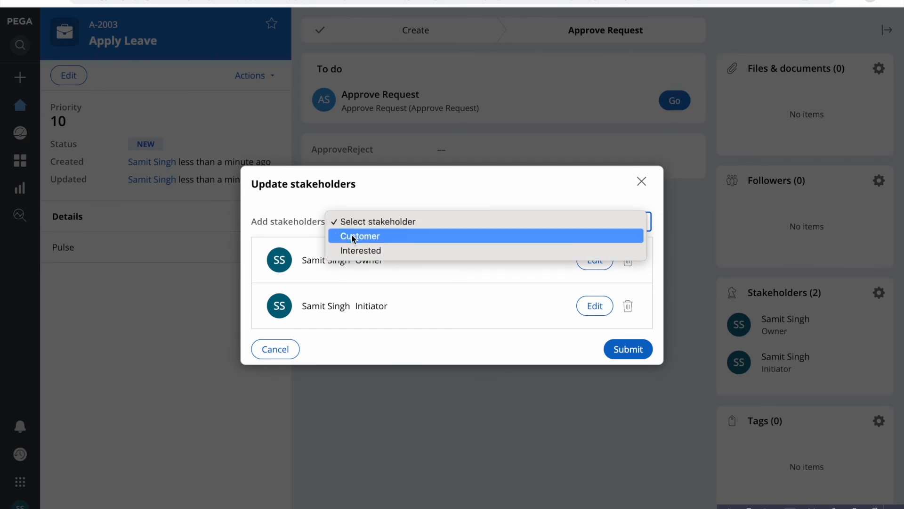
click(360, 255)
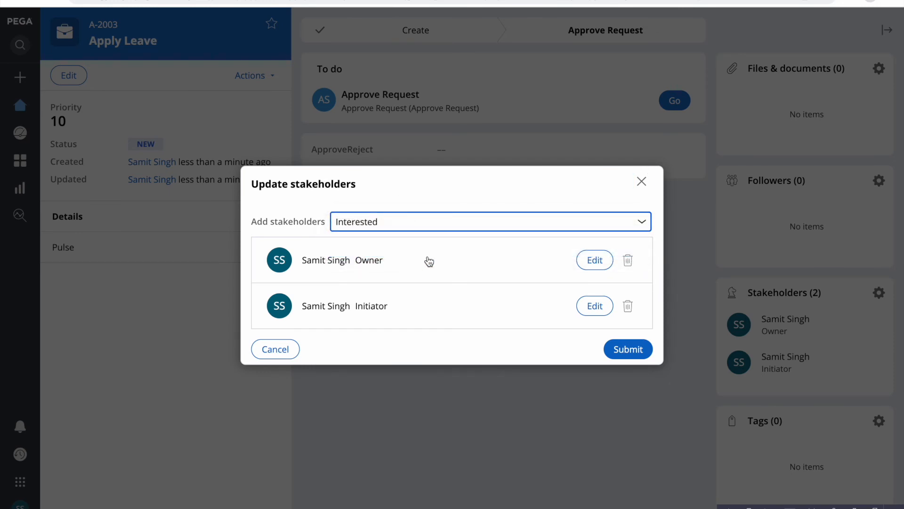
click(332, 342)
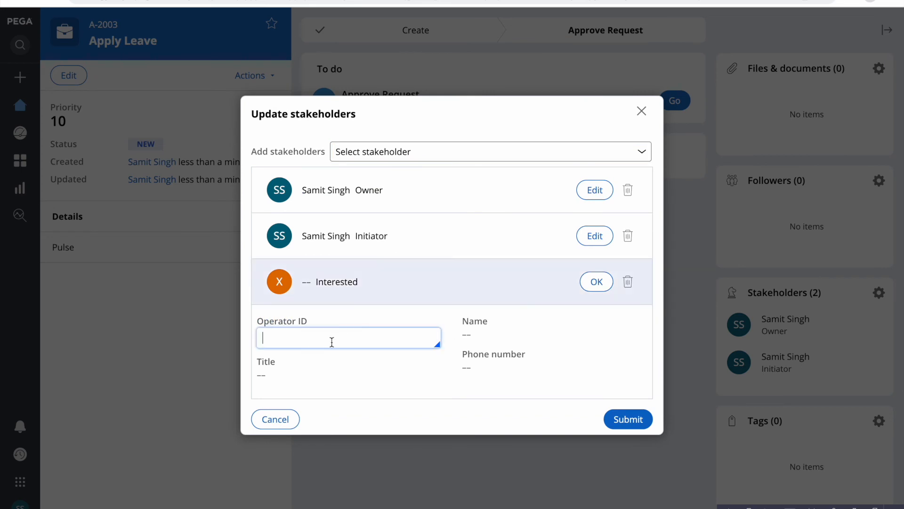
key(Down)
key(Down)
key(Down)
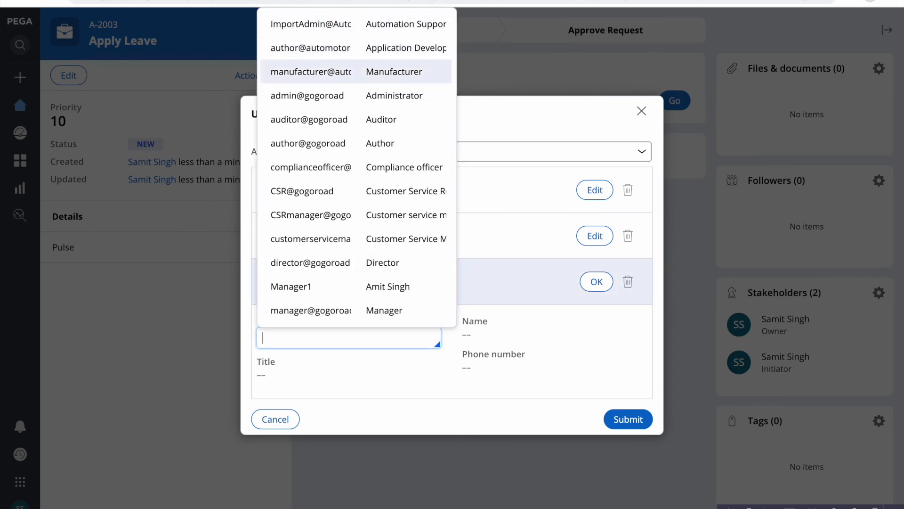
click(323, 263)
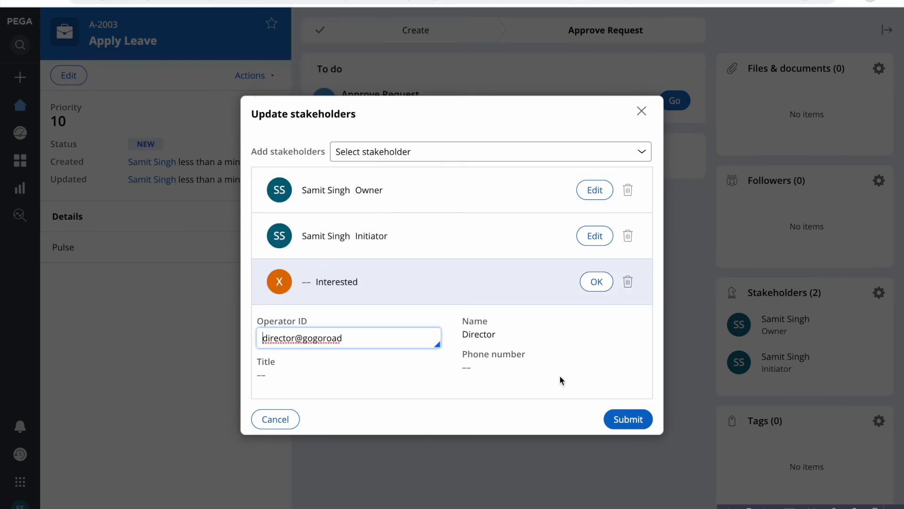
click(628, 419)
click(826, 391)
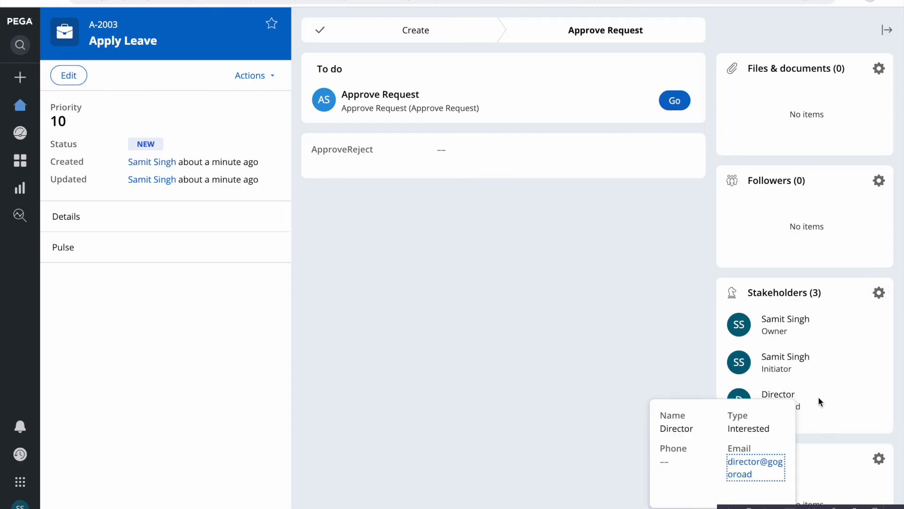
click(522, 363)
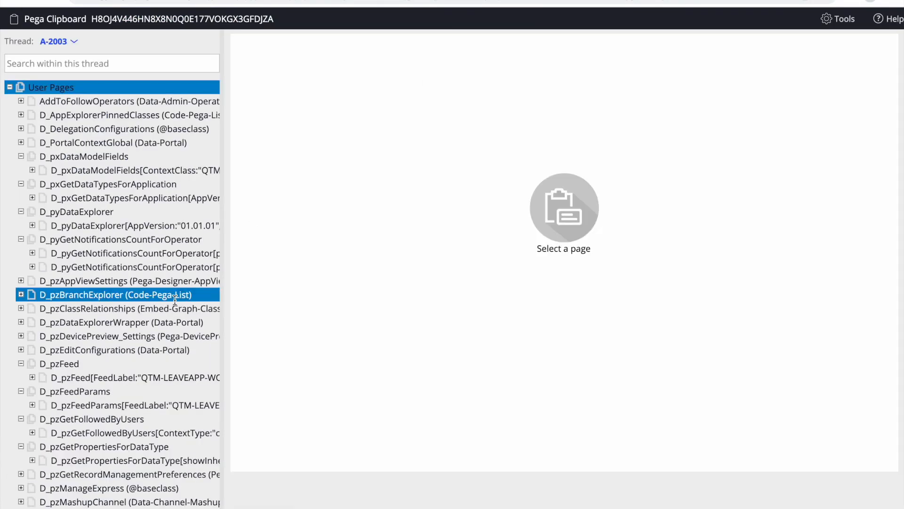
- Expand pyWorkPage > pyWorkParty and view A-2003's Owner, Initiator and Interested Director pages
scroll(113, 282, down, 10)
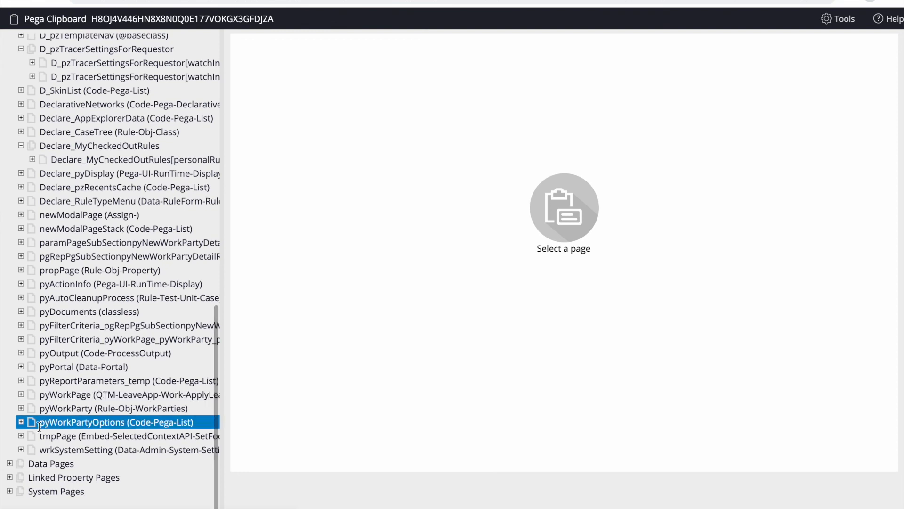
click(20, 422)
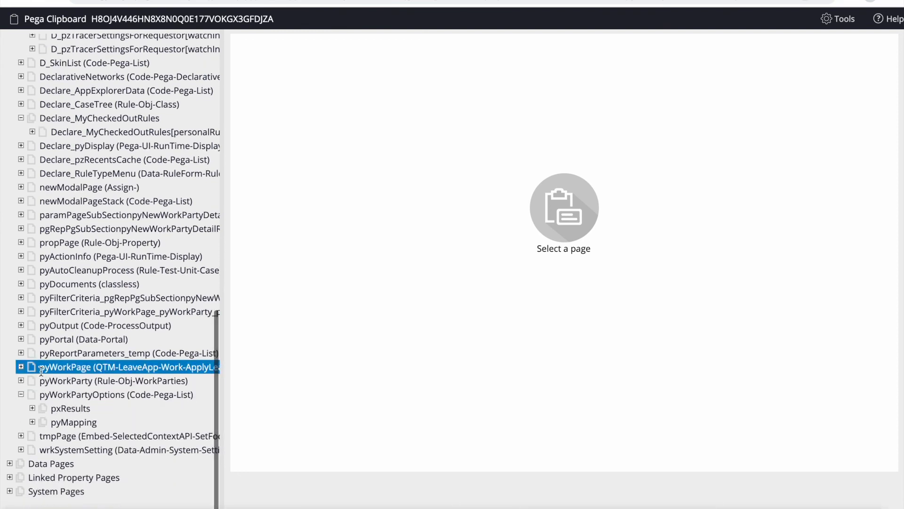
click(21, 381)
scroll(21, 381, down, 3)
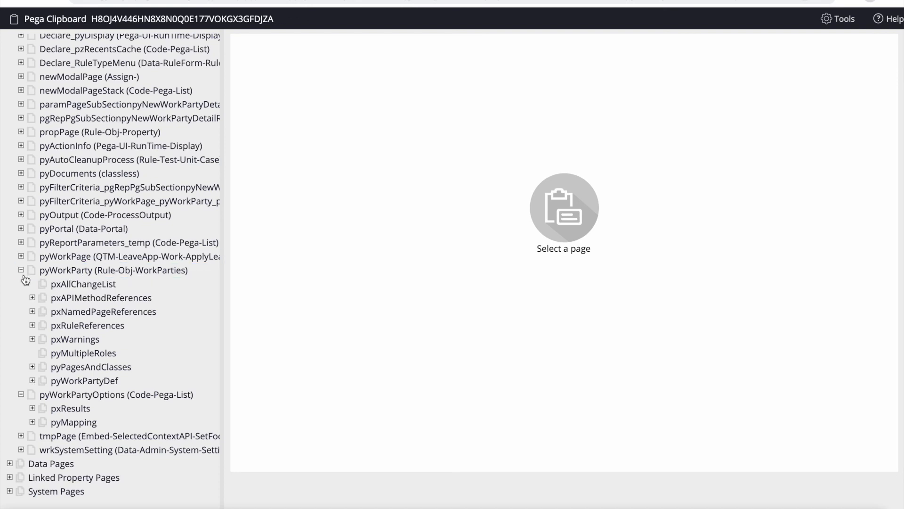
click(21, 256)
scroll(145, 353, down, 1)
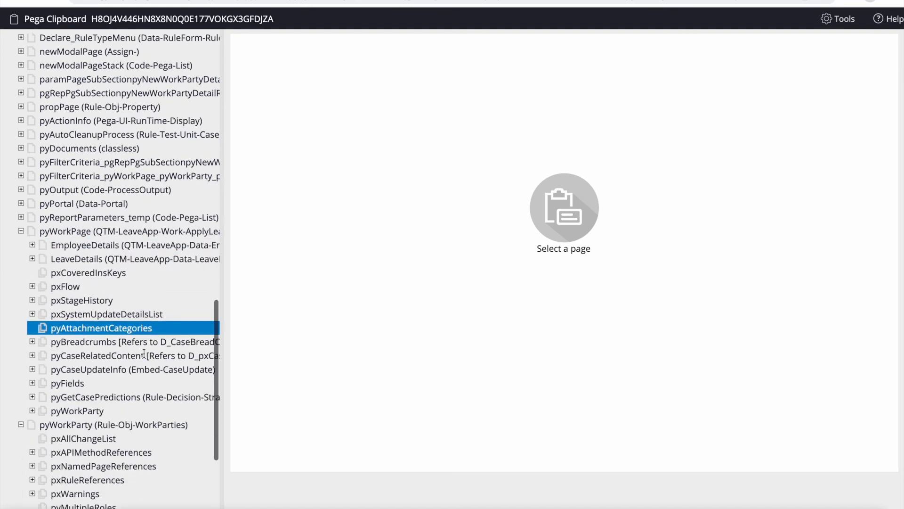
scroll(144, 353, down, 3)
click(32, 337)
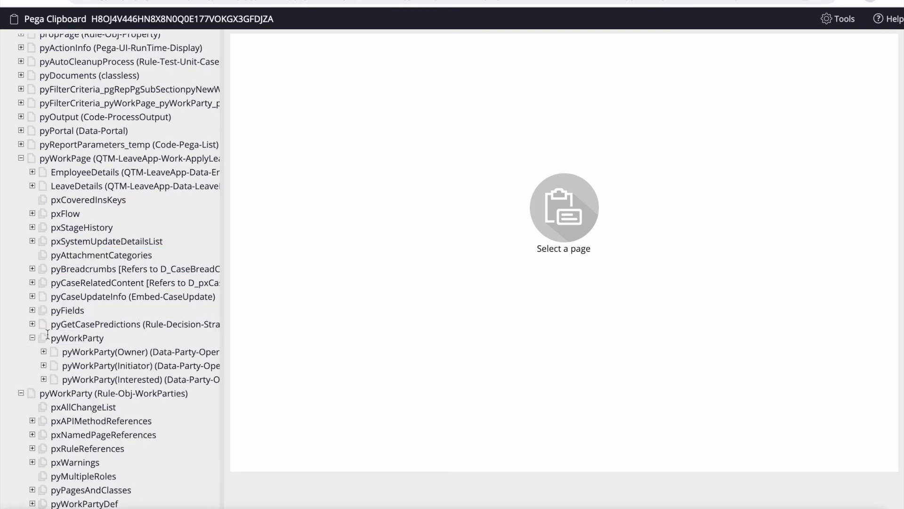
click(91, 354)
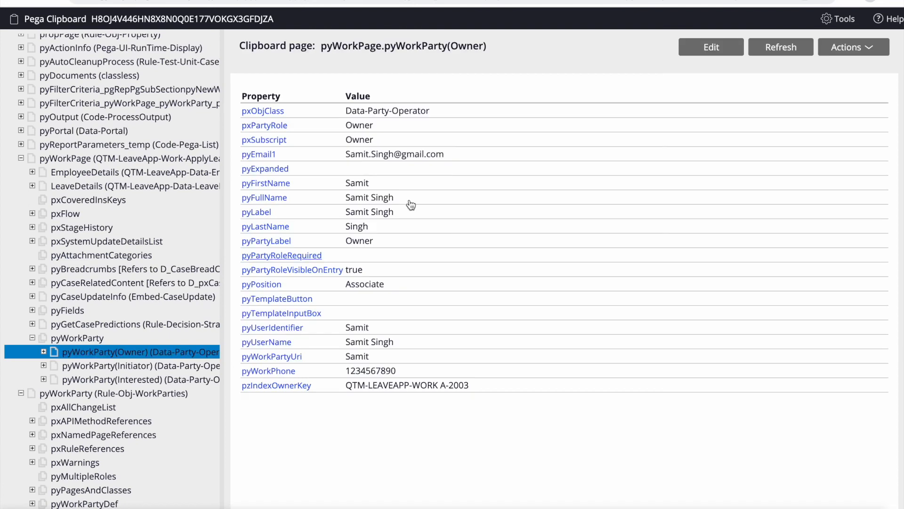
click(107, 367)
click(108, 379)
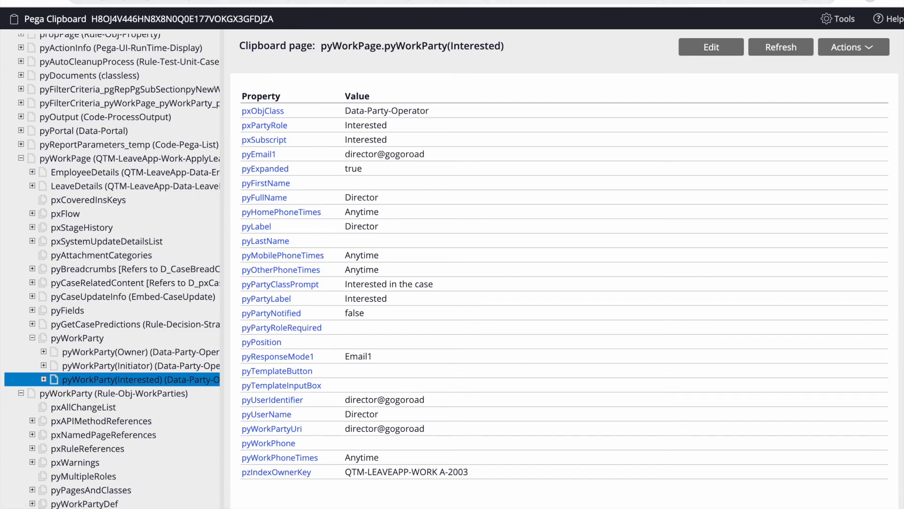
click(207, 1)
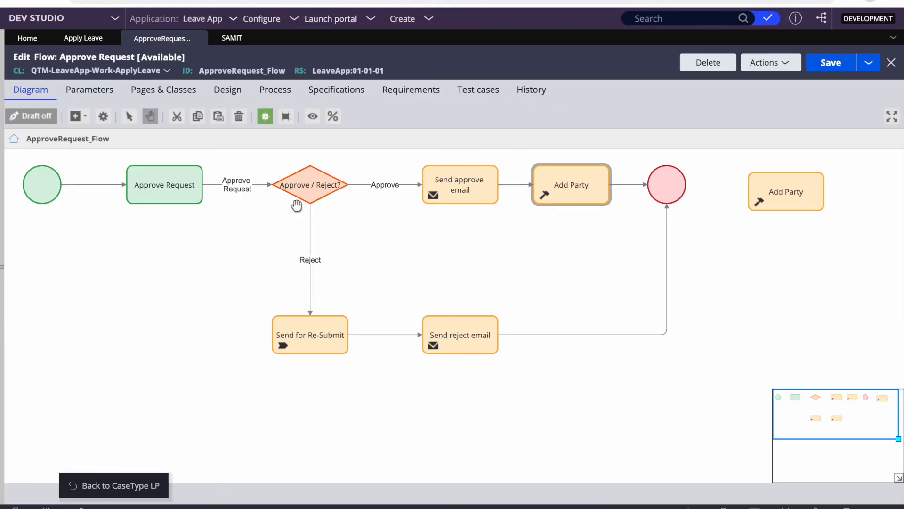
- Recheck the Owner, Initiator and Interested pyWorkParty pages, then open the Records explorer
click(309, 186)
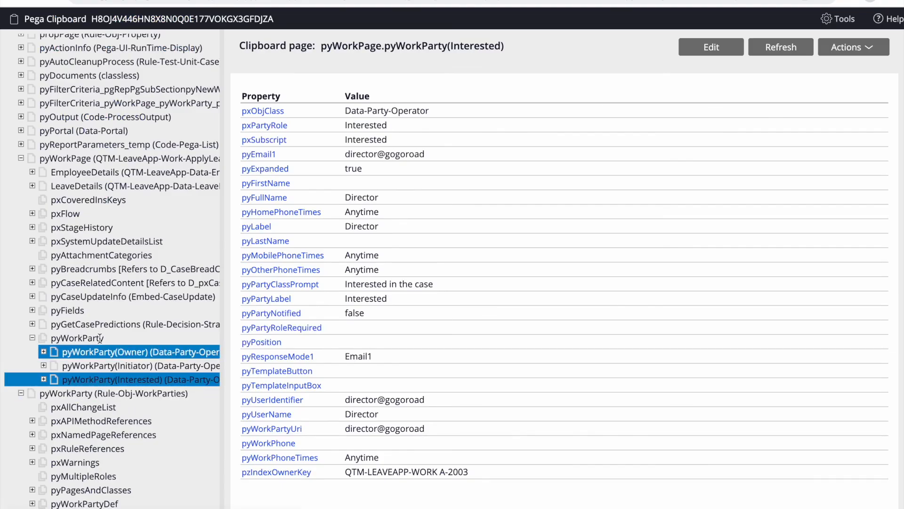
click(85, 336)
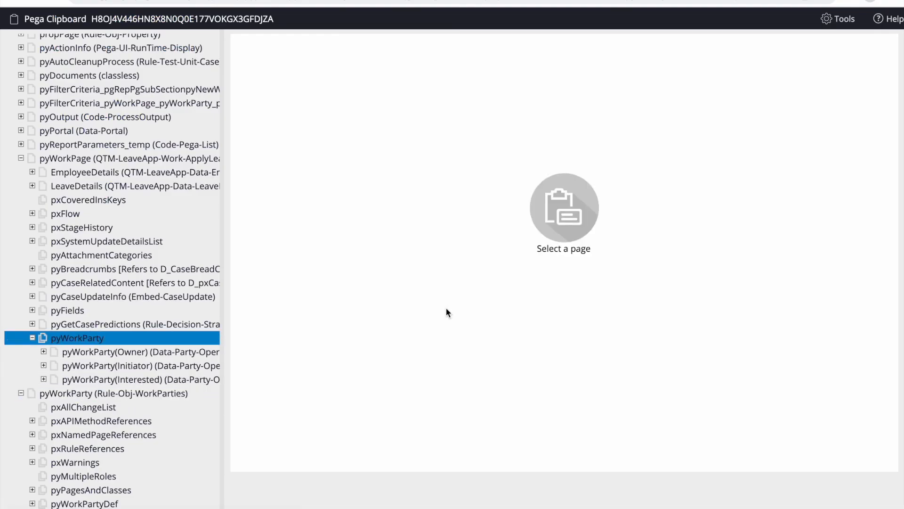
click(104, 352)
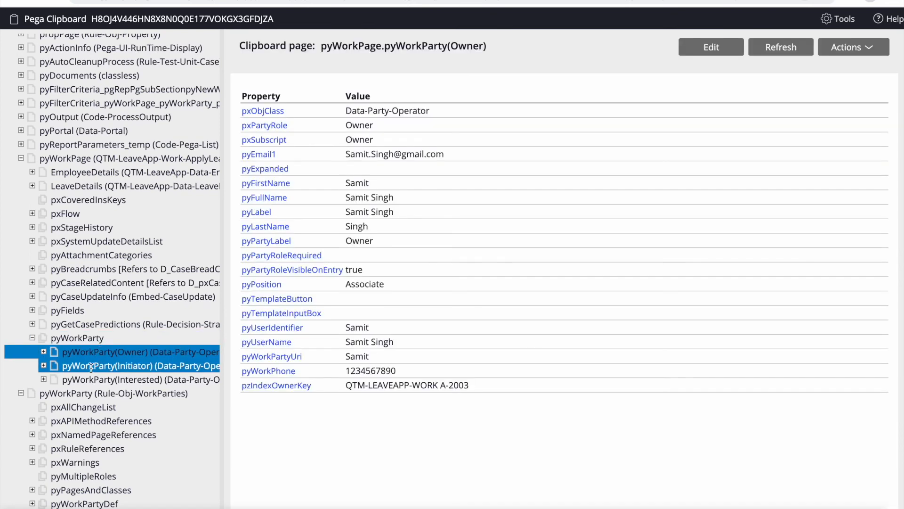
click(91, 367)
click(86, 380)
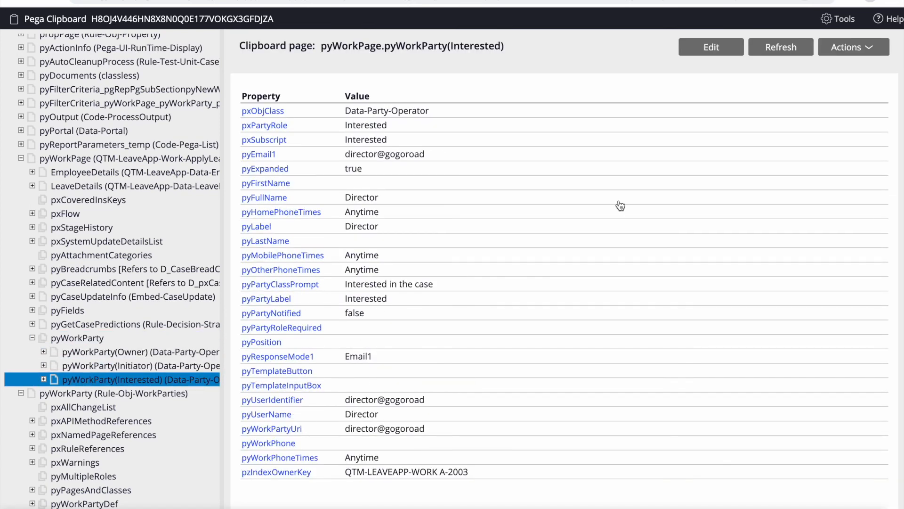
click(360, 0)
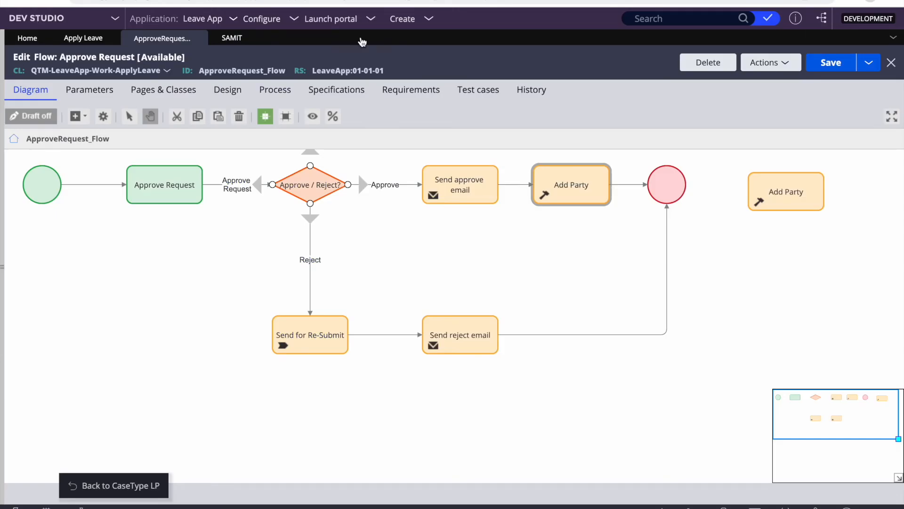
click(4, 255)
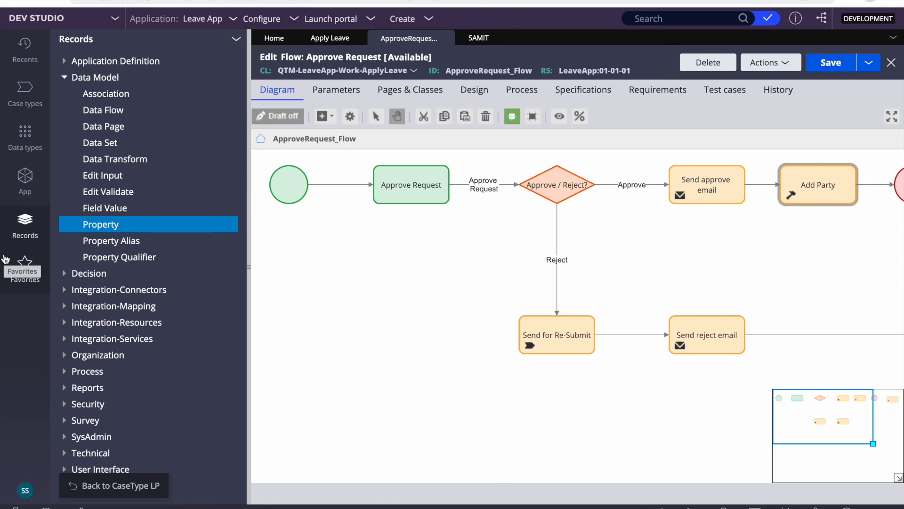
- Find the Index-WorkPartyUri class in App explorer and list all its instances
click(25, 177)
click(119, 94)
text(i)
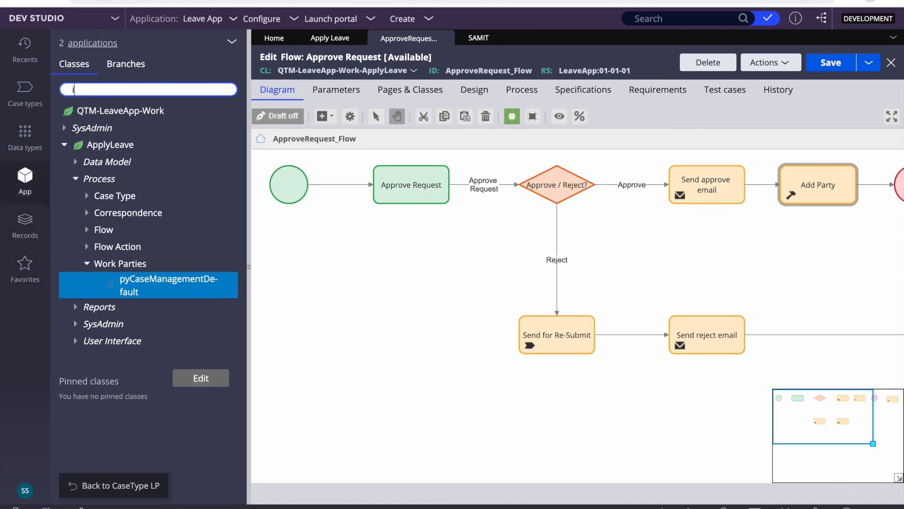
text(ndex-work)
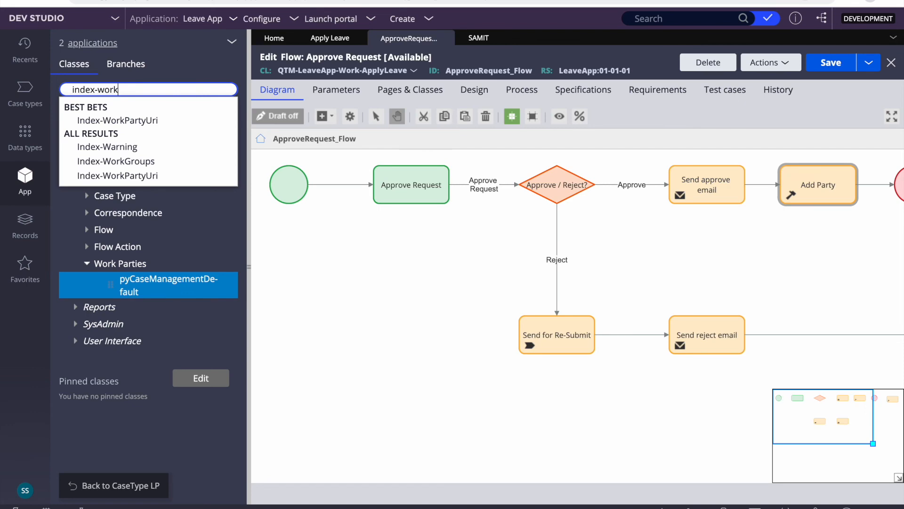
click(142, 121)
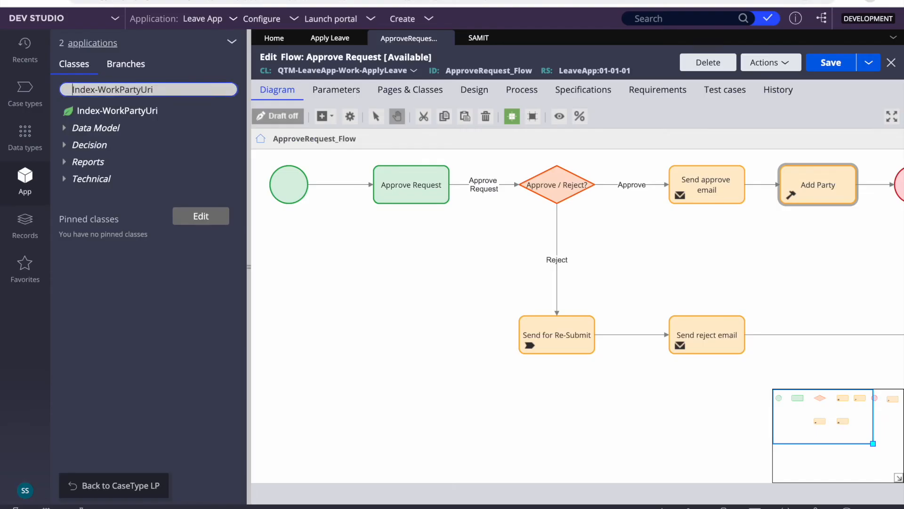
click(118, 110)
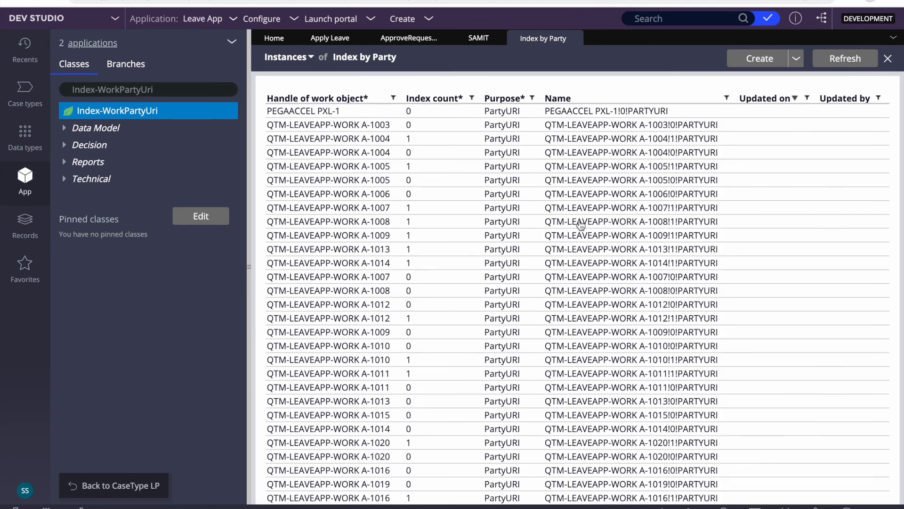
- Filter the instances on work object handle 2003 to show A-2003's party index entries
click(393, 98)
click(421, 149)
text(200)
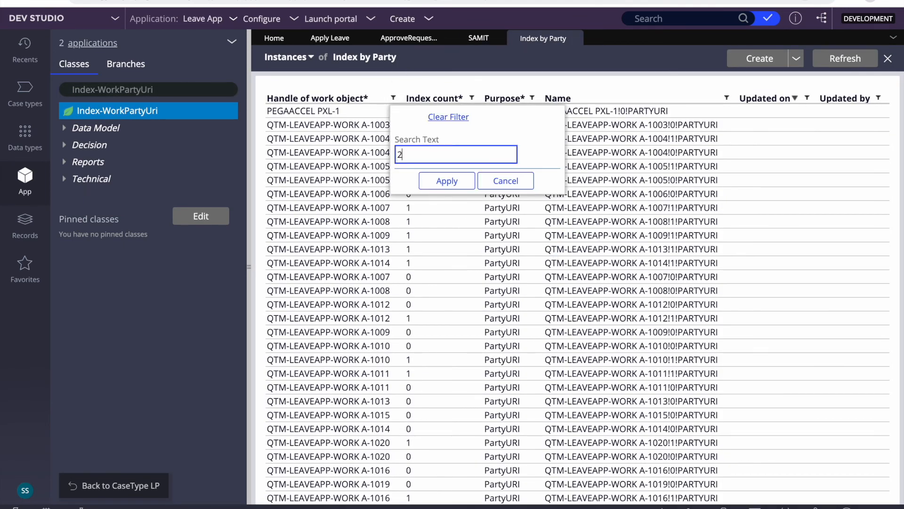
text(3)
click(447, 182)
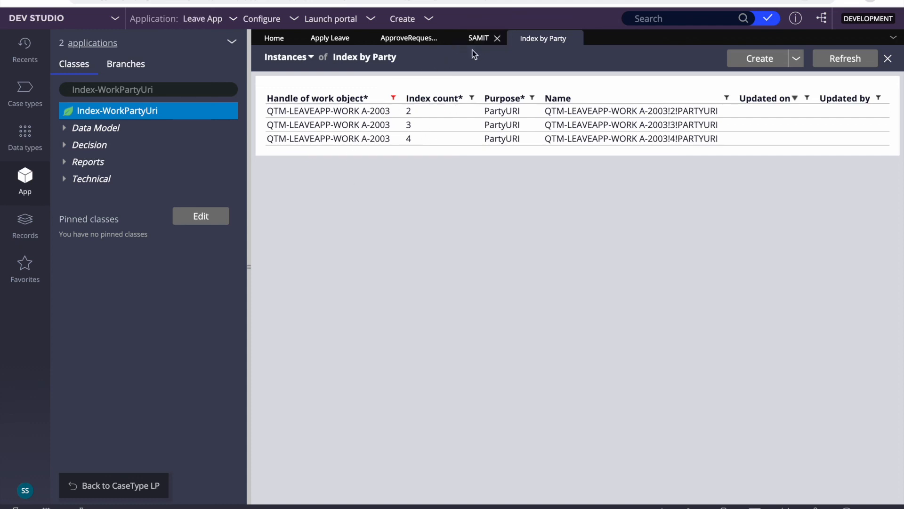
- Open the Parties property from Recents and compare it with the Index by Party list
click(31, 54)
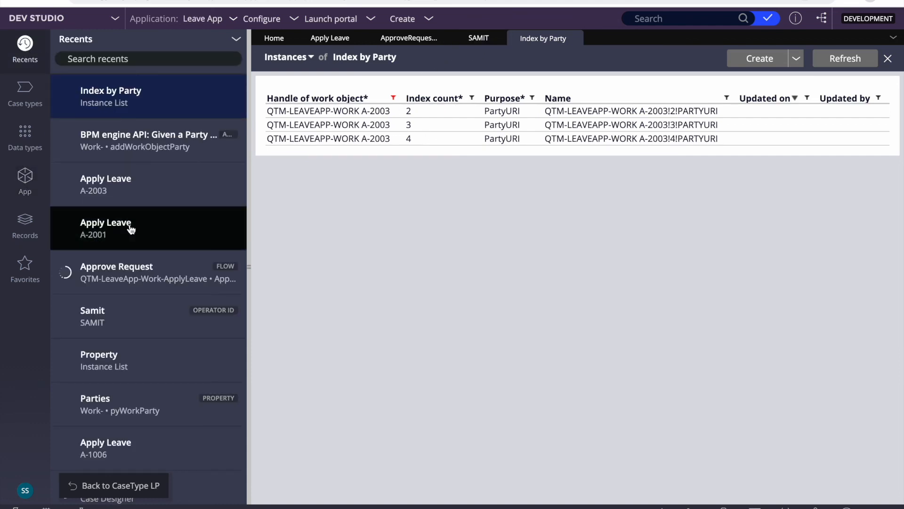
scroll(184, 308, down, 3)
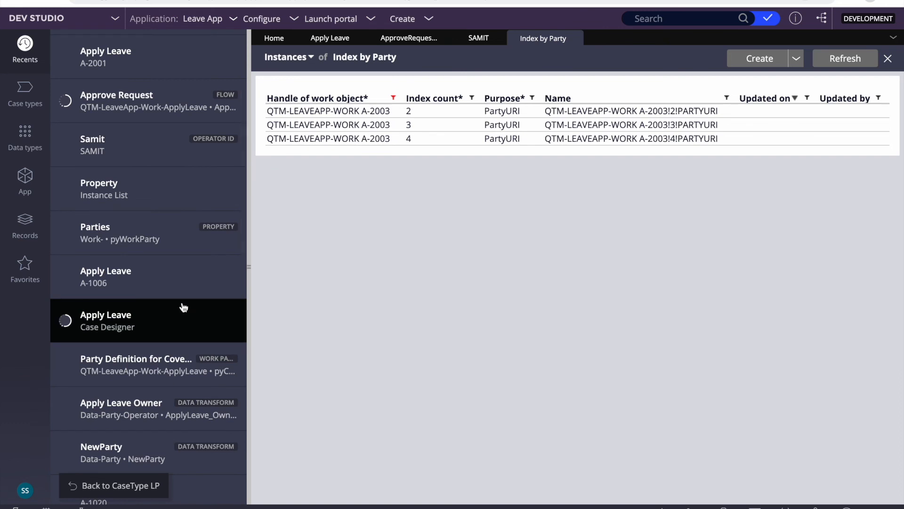
click(113, 231)
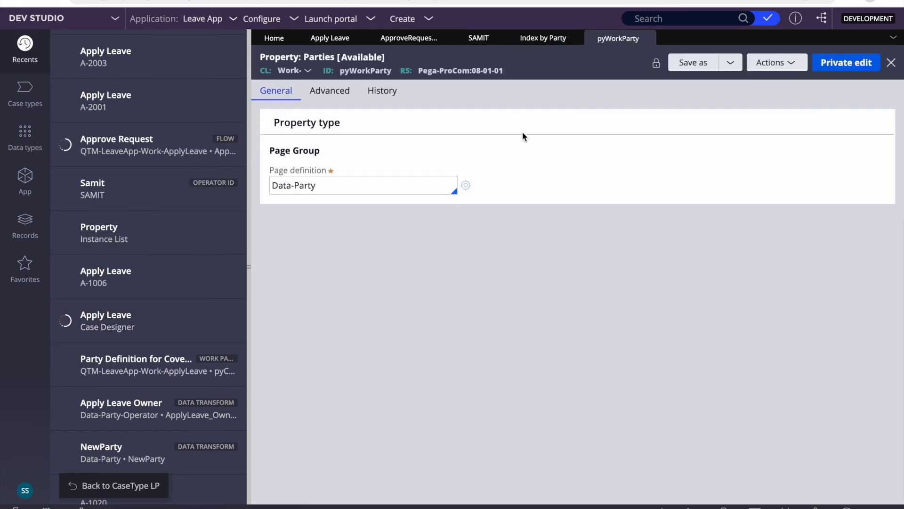
click(543, 43)
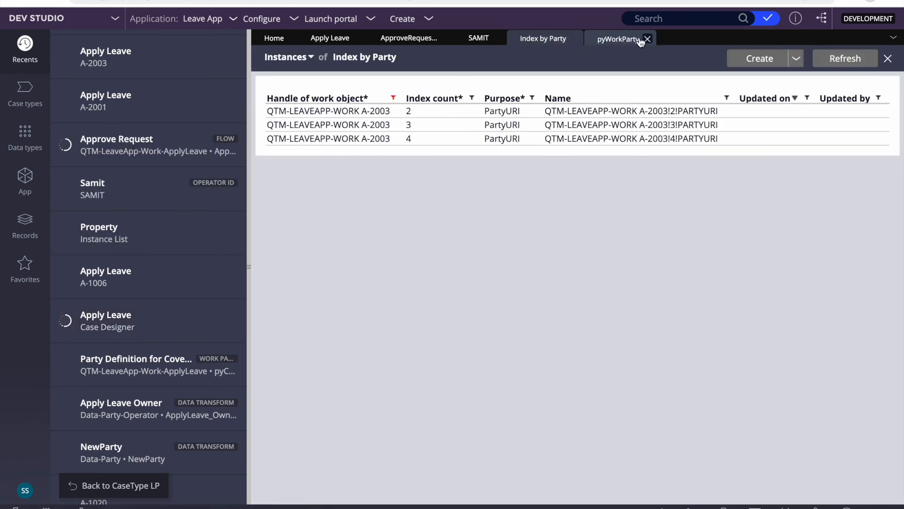
click(613, 43)
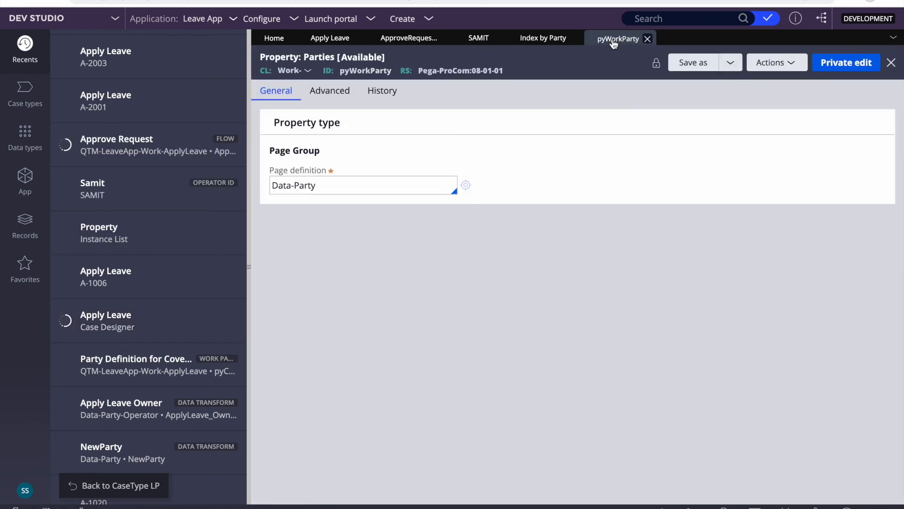
- Close the Index by Party list and select the pyWorkParty property name
click(536, 43)
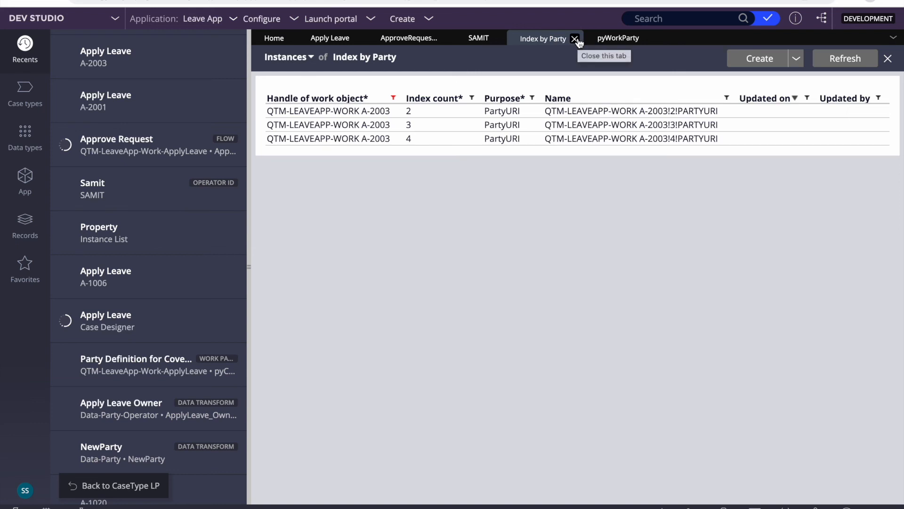
click(575, 39)
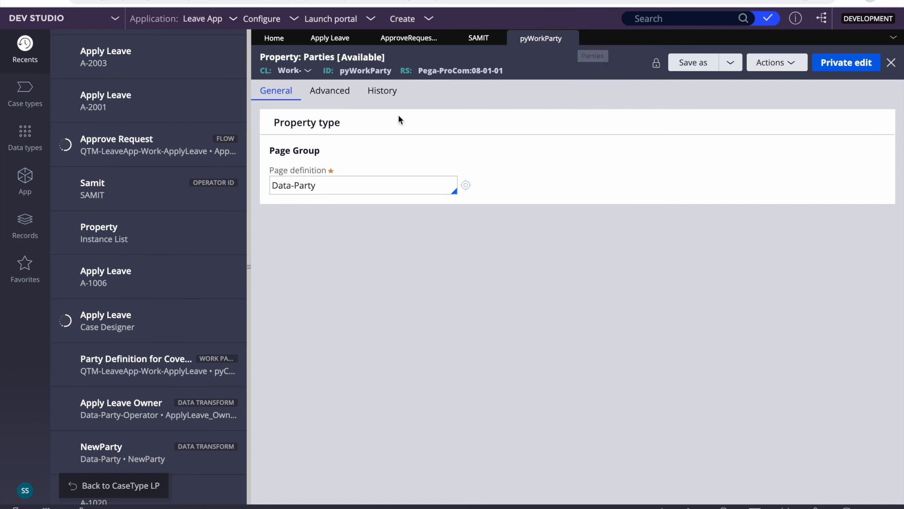
double_click(371, 71)
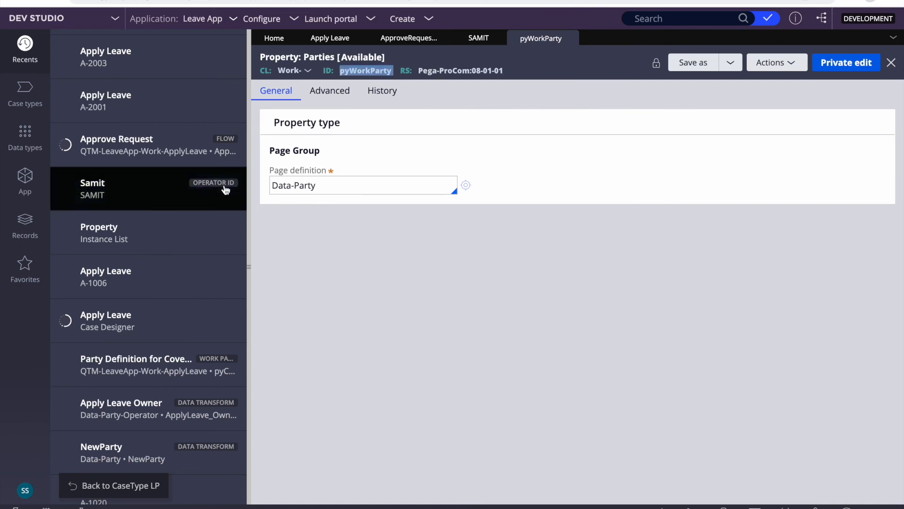
click(25, 221)
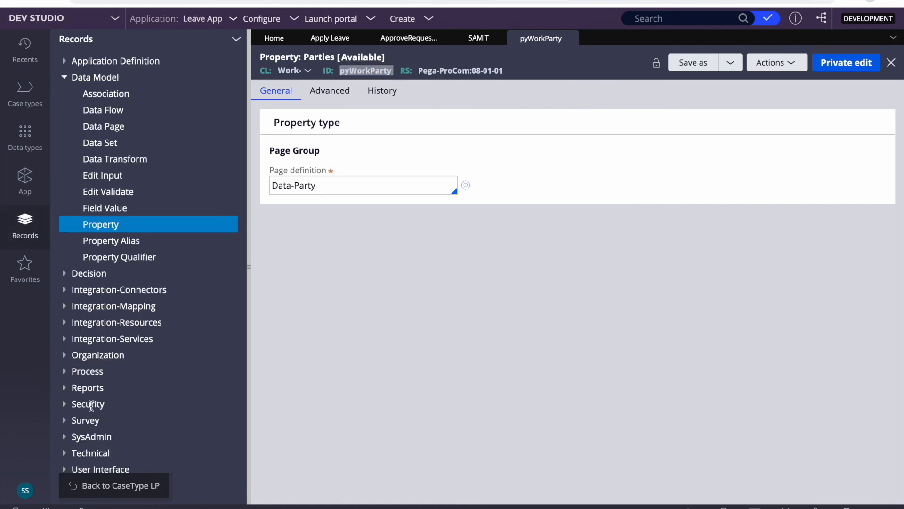
- List all Declare Index rules under the SysAdmin category in Records explorer
click(64, 436)
scroll(65, 438, down, 4)
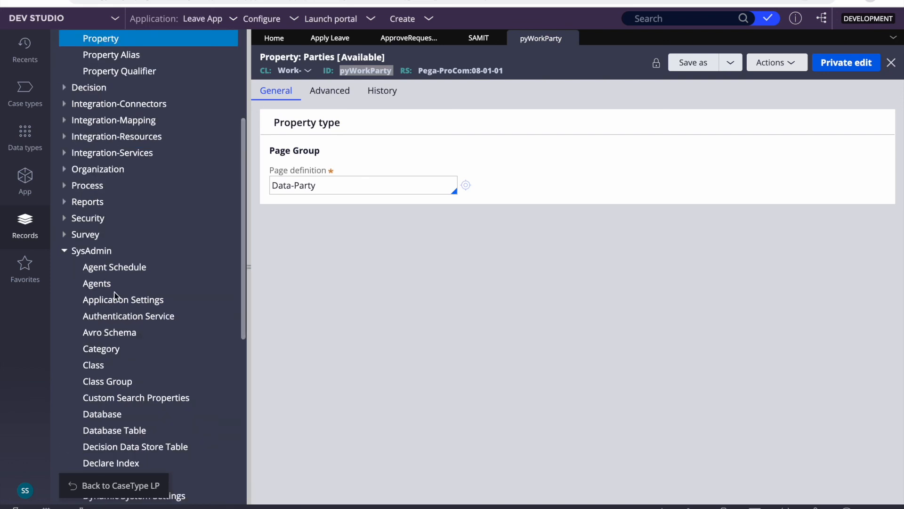
scroll(115, 297, down, 5)
scroll(118, 330, down, 1)
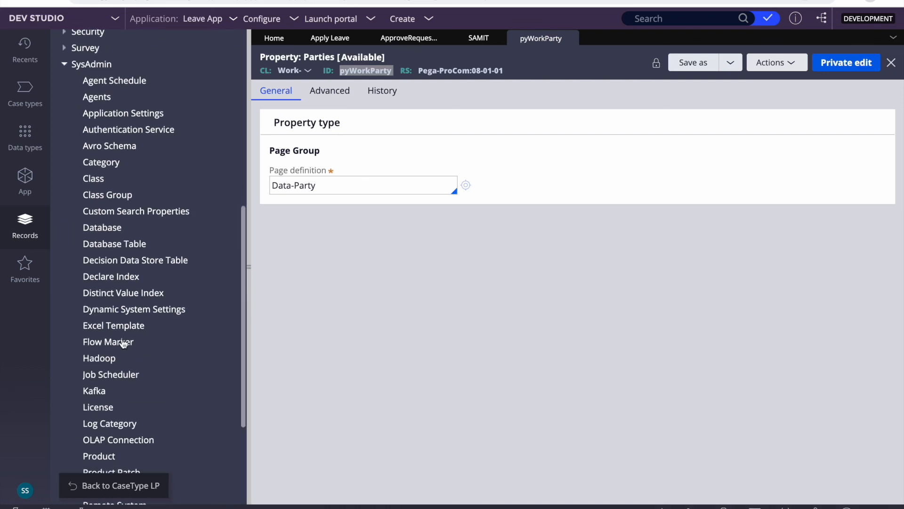
click(109, 277)
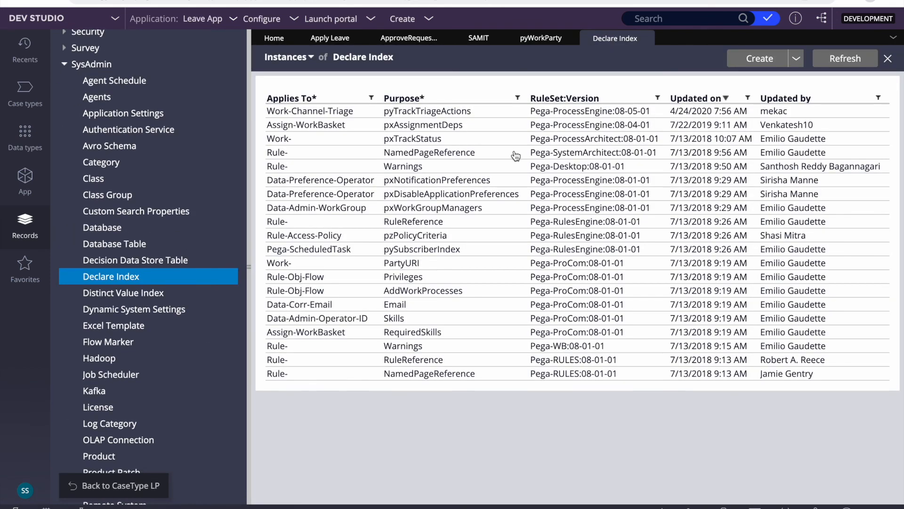
- Review the PartyURI rule's .pyWorkParty() source page context and mappings, then close it
click(408, 266)
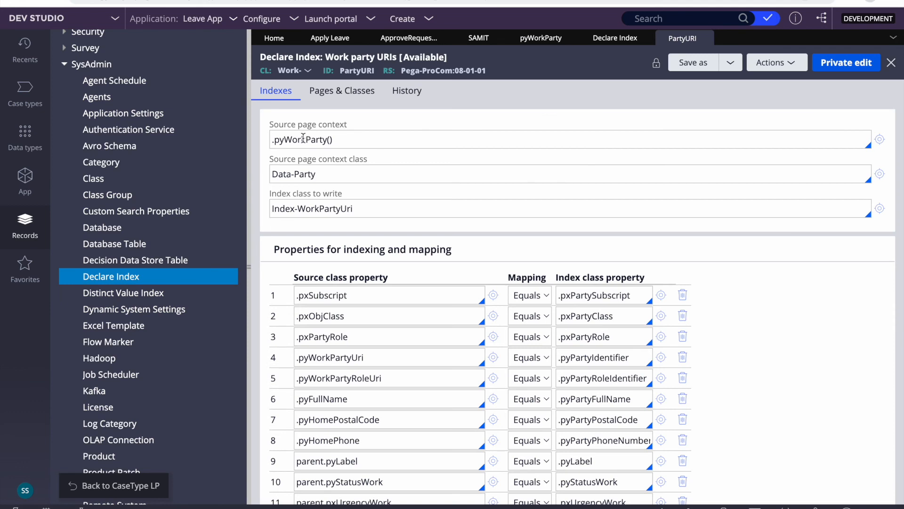
double_click(303, 138)
triple_click(308, 139)
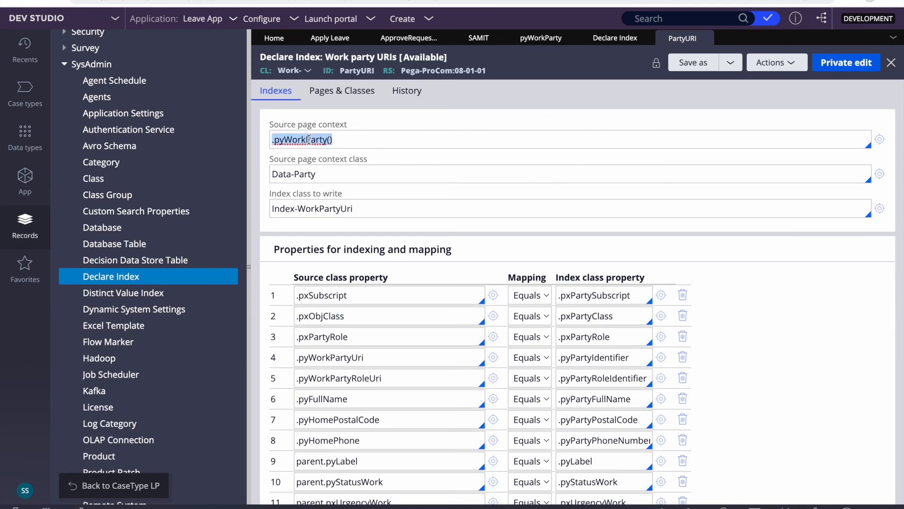
scroll(540, 359, down, 3)
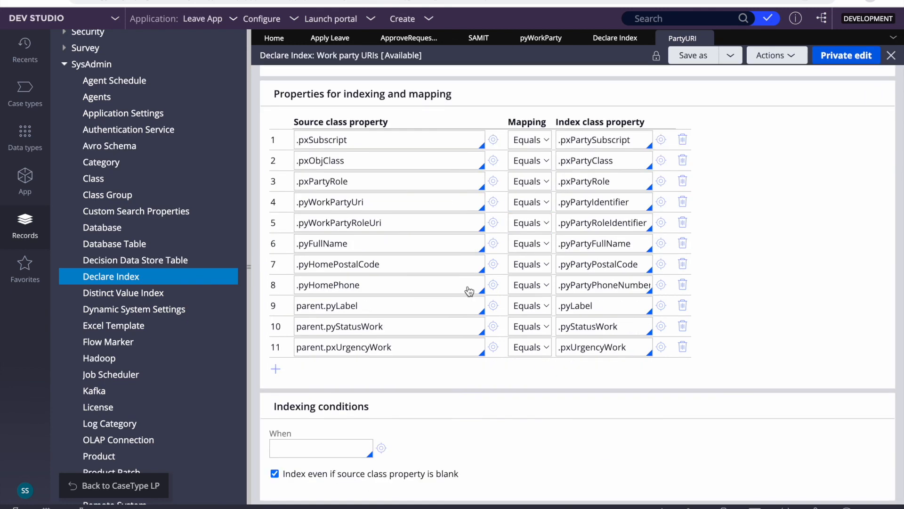
scroll(459, 233, up, 1)
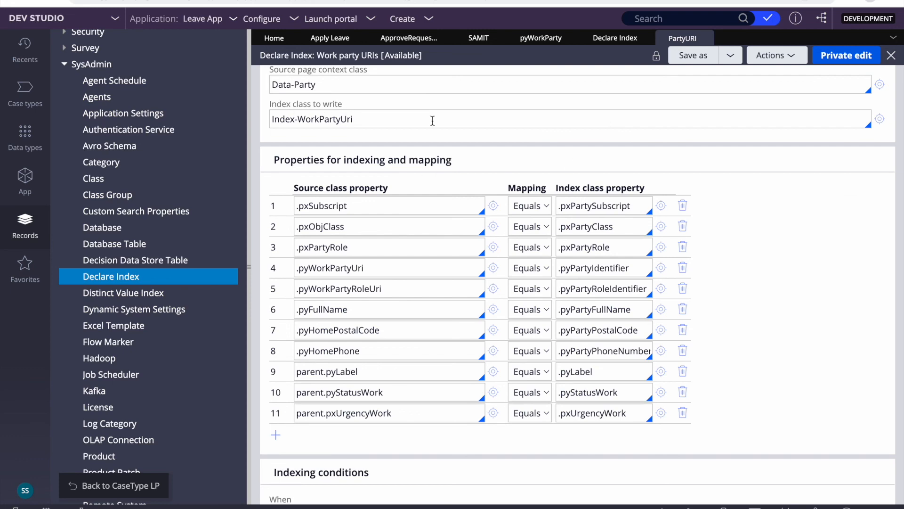
click(708, 37)
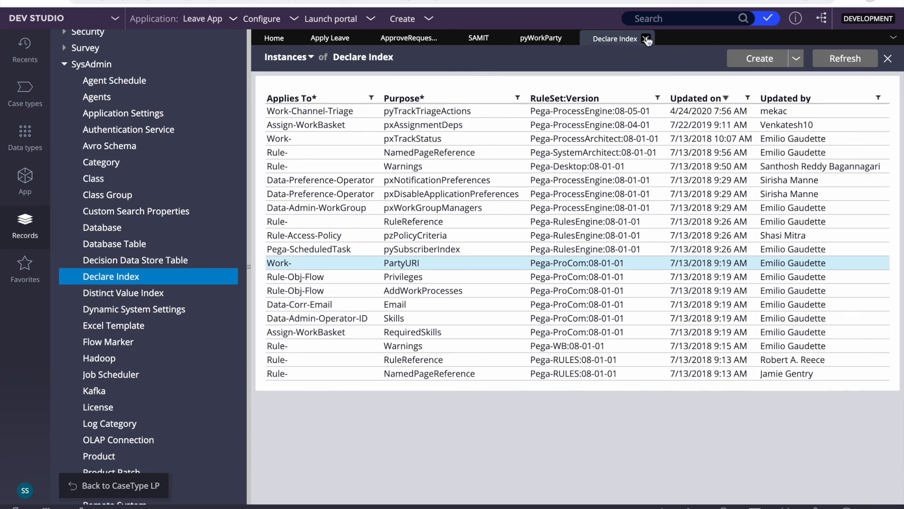
click(648, 39)
- Close the Parties record and view the Apply Leave case type's Participants settings
click(572, 38)
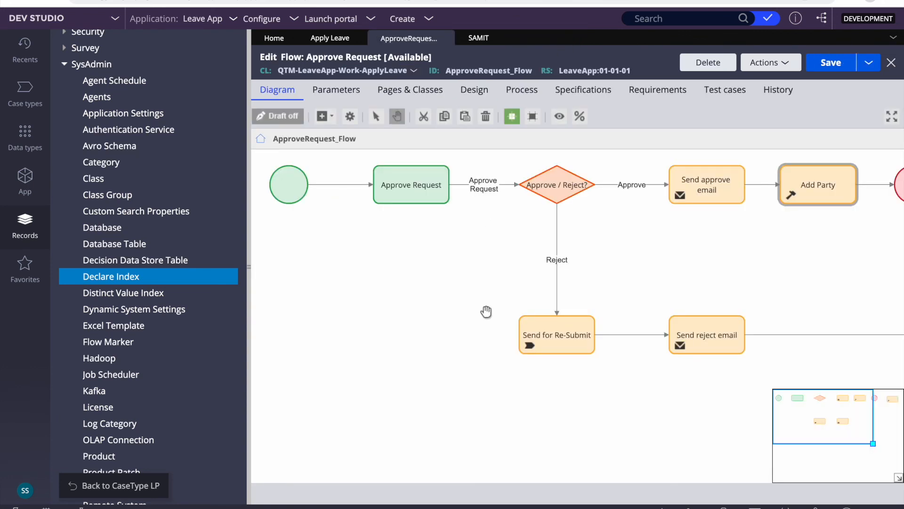
click(333, 43)
click(438, 88)
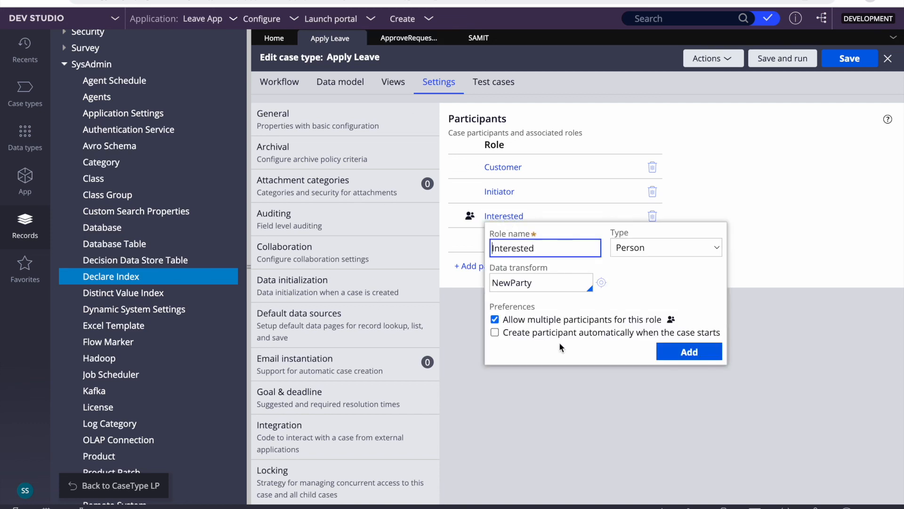
- Review the Interested and Owner role details, then return to the Approve Request flow
click(603, 405)
click(501, 243)
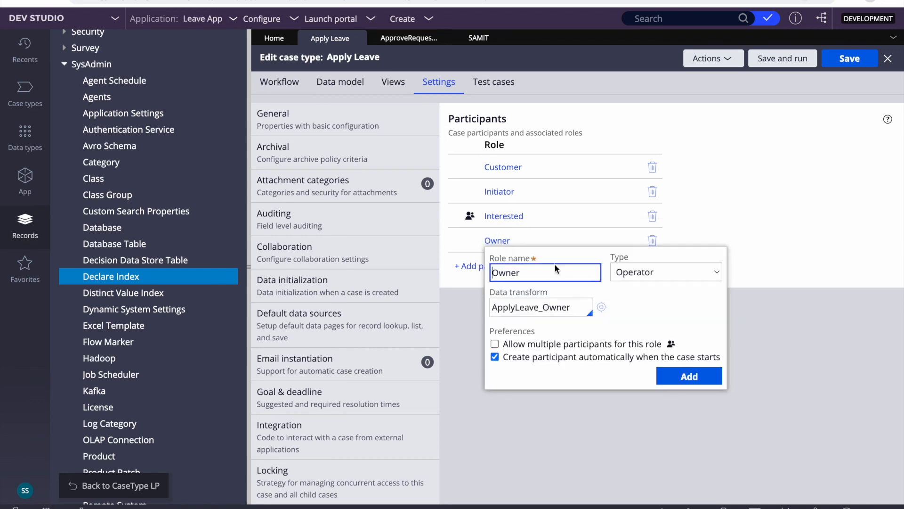
click(587, 428)
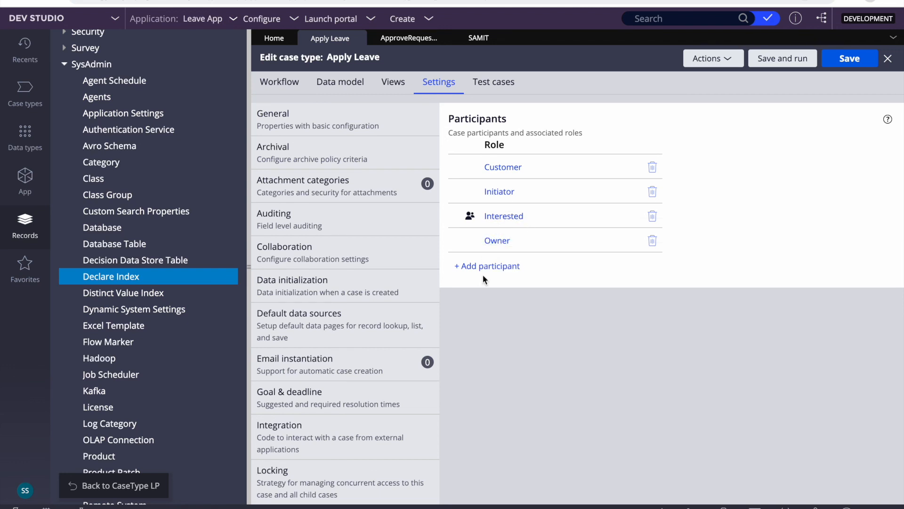
click(409, 38)
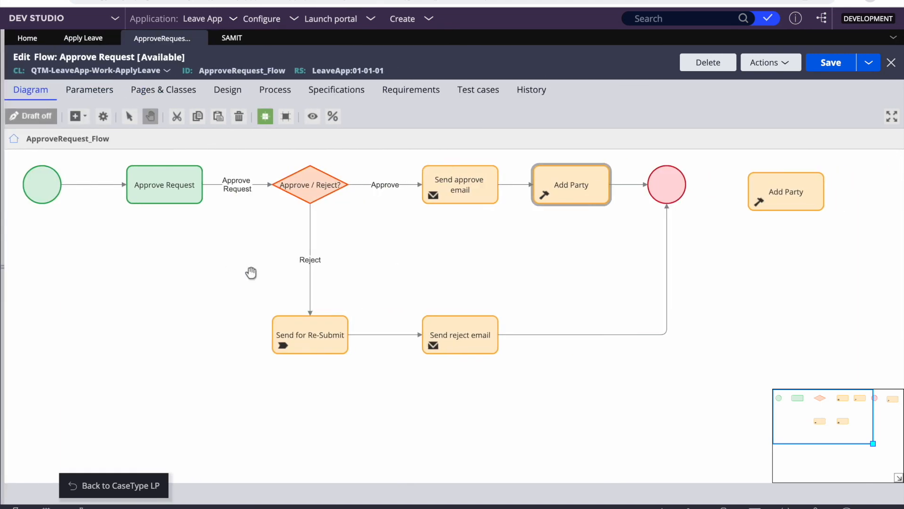
- Collapse the side navigation to widen the Approve Request flow and inspect the Send approve email step
click(250, 270)
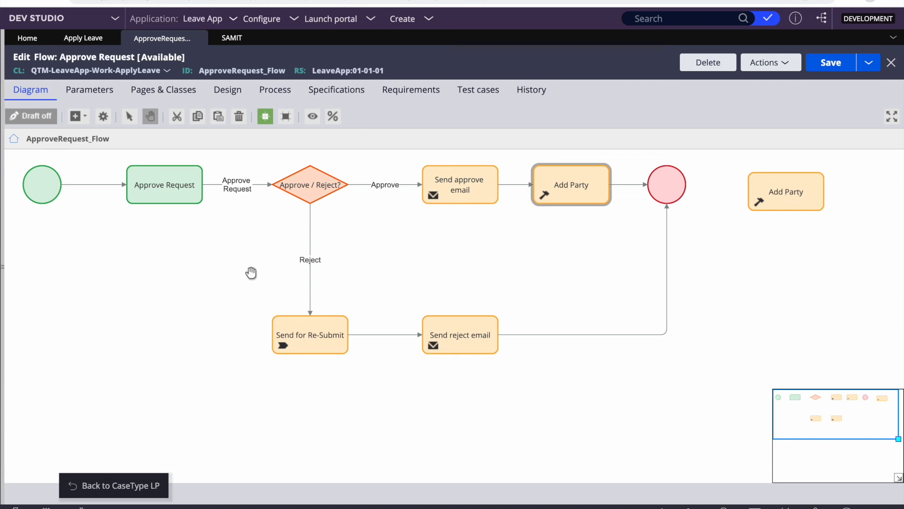
click(473, 200)
click(216, 315)
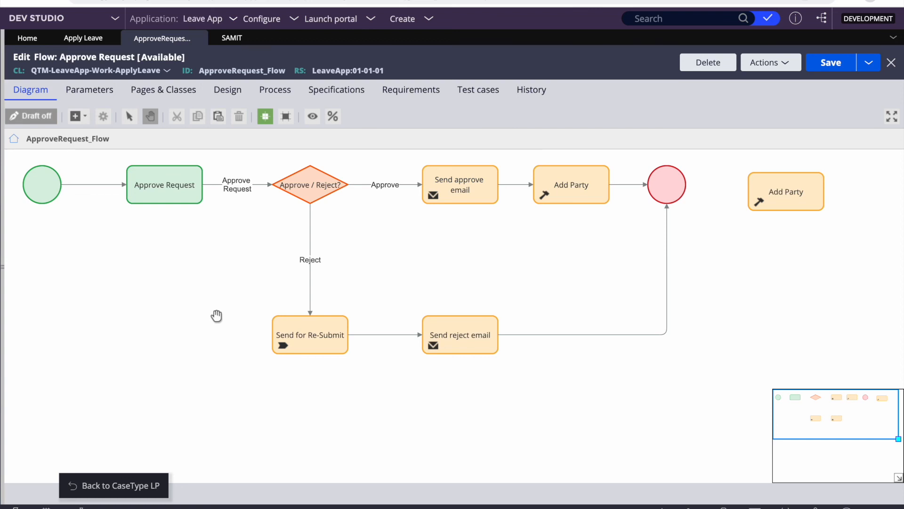
mouse_move(471, 1)
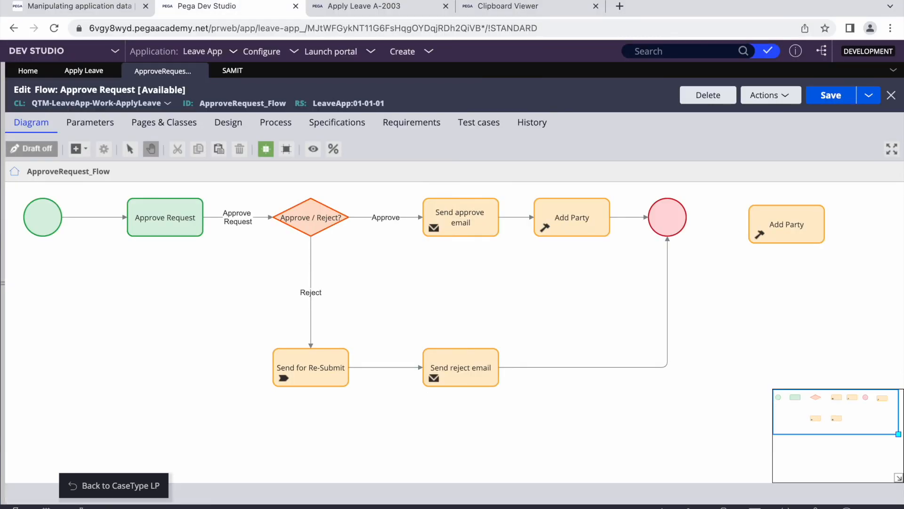